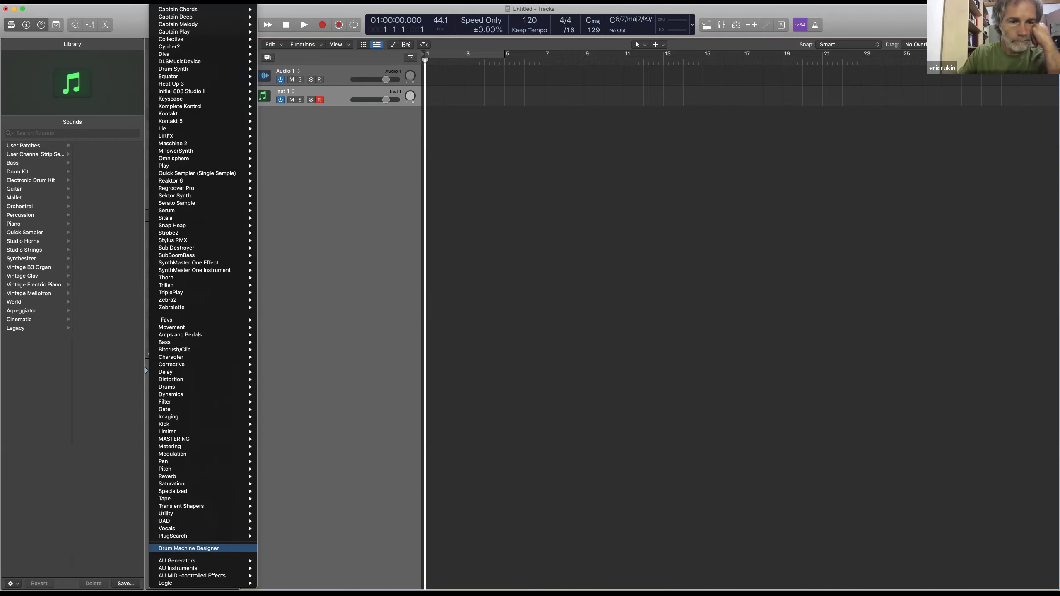
Search the sound library for "drum m"
{"action": "key", "text": "Escape"}
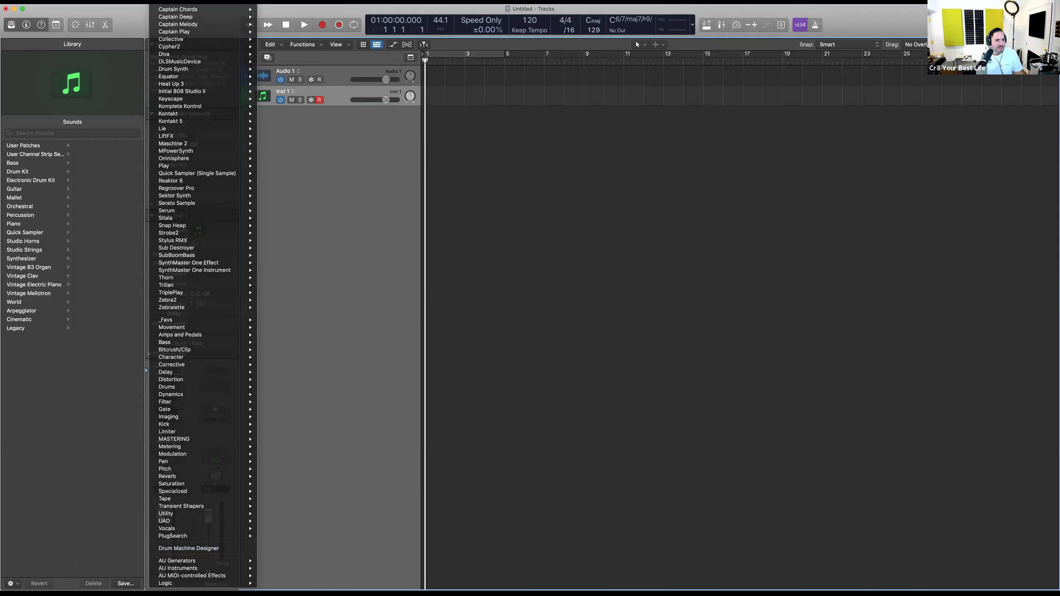
{"action": "left_click", "coordinate": [36, 133]}
{"action": "type", "text": "drum m"}
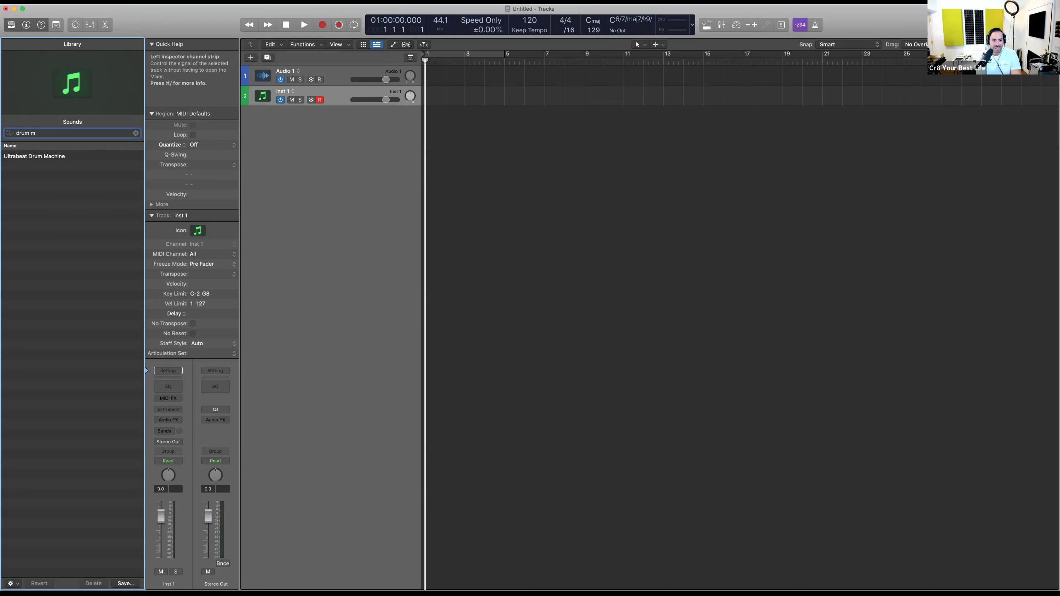
Insert Drum Machine Designer as the instrument on the Inst 1 track
{"action": "left_click", "coordinate": [168, 409]}
{"action": "scroll", "coordinate": [201, 455], "scroll_direction": "down", "scroll_amount": 10}
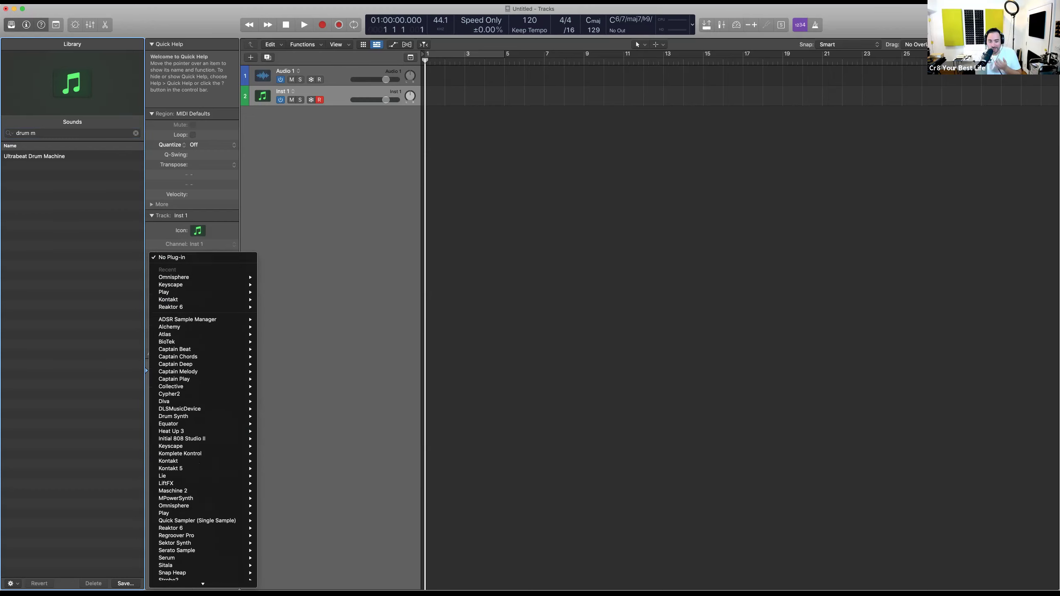
{"action": "scroll", "coordinate": [200, 455], "scroll_direction": "down", "scroll_amount": 10}
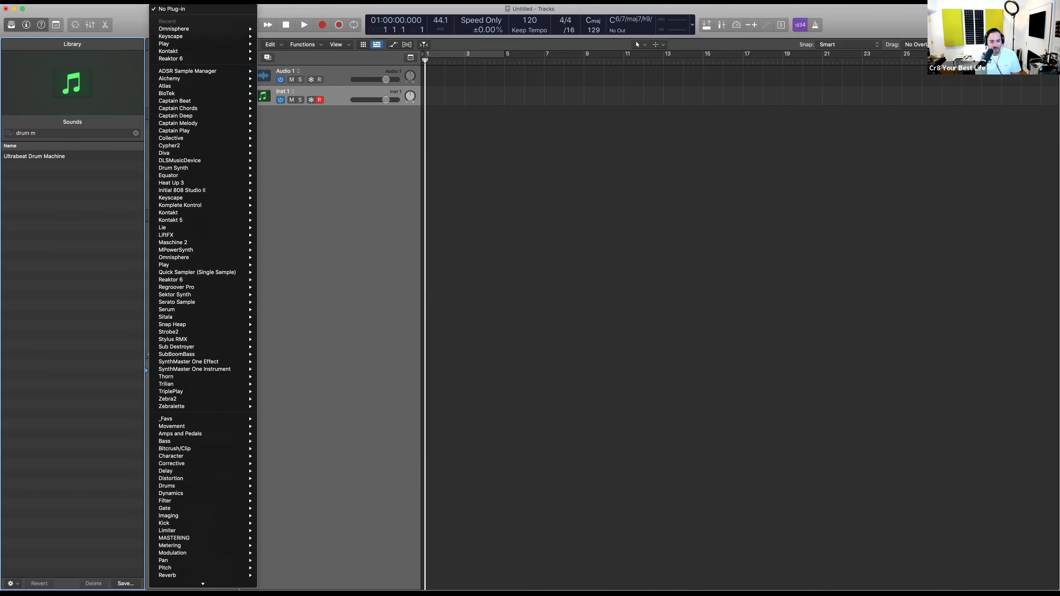
{"action": "scroll", "coordinate": [200, 455], "scroll_direction": "down", "scroll_amount": 5}
{"action": "left_click", "coordinate": [189, 548]}
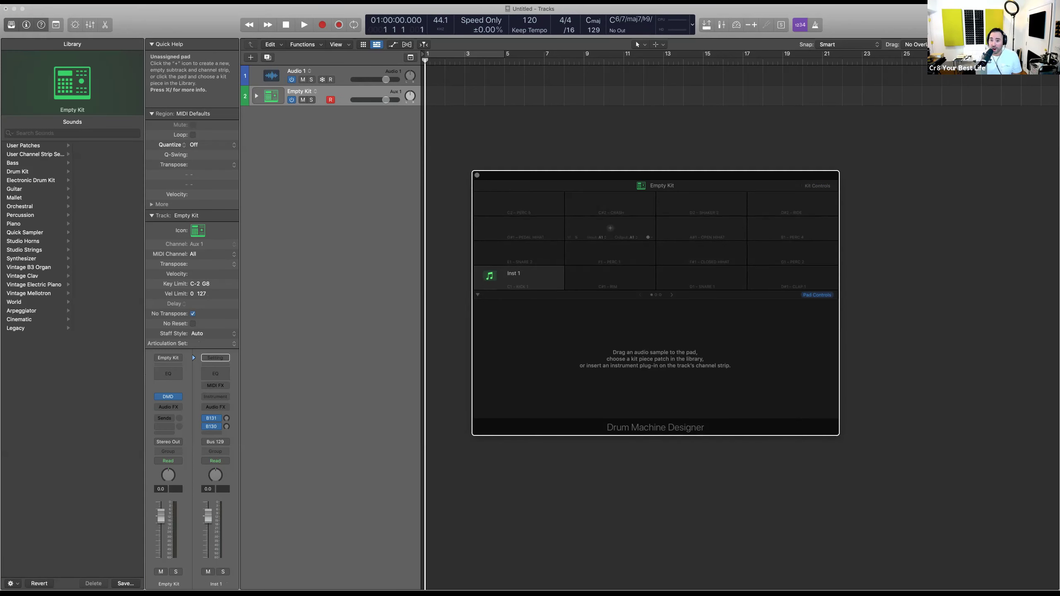
Load the Kick - Autumn Leaves sound onto the first pad of the bottom row
{"action": "left_click_drag", "start_coordinate": [656, 175], "coordinate": [431, 155]}
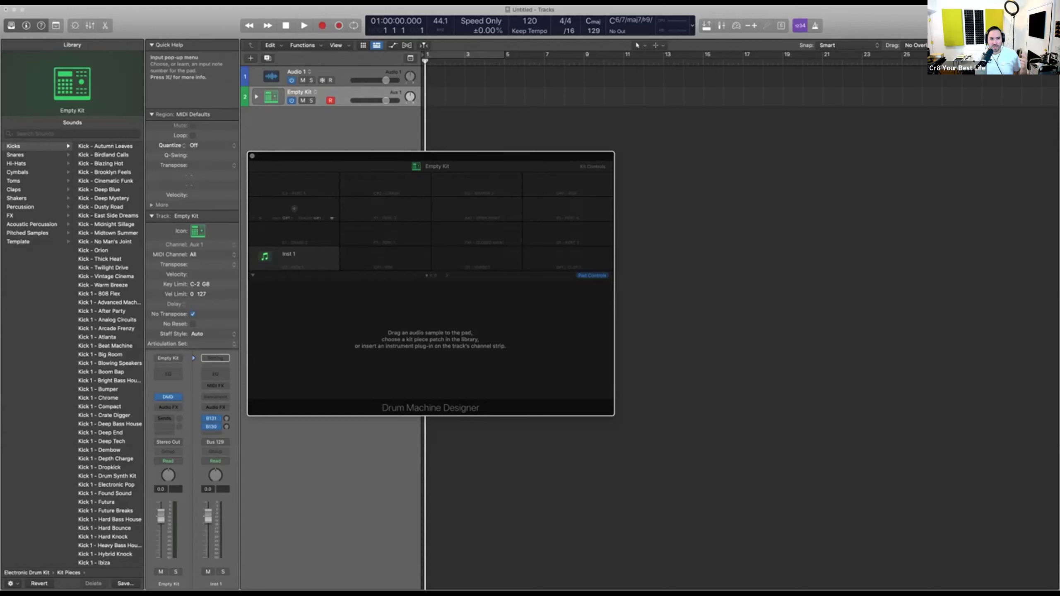
{"action": "left_click", "coordinate": [105, 145]}
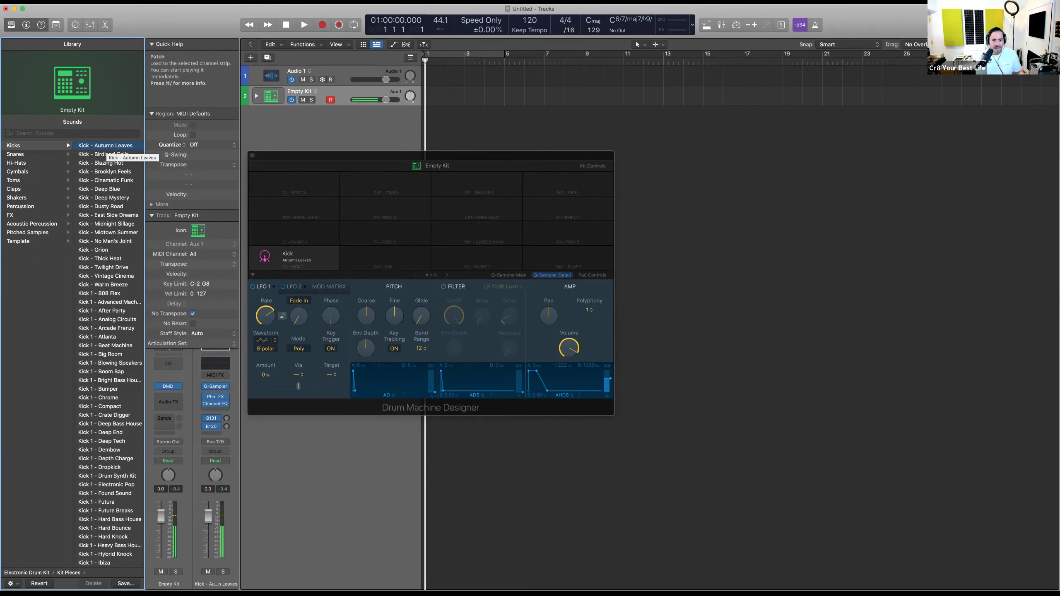
Load the Rim - 808 Flex sound from the Snares category onto the second pad of the bottom row
{"action": "left_click", "coordinate": [386, 258]}
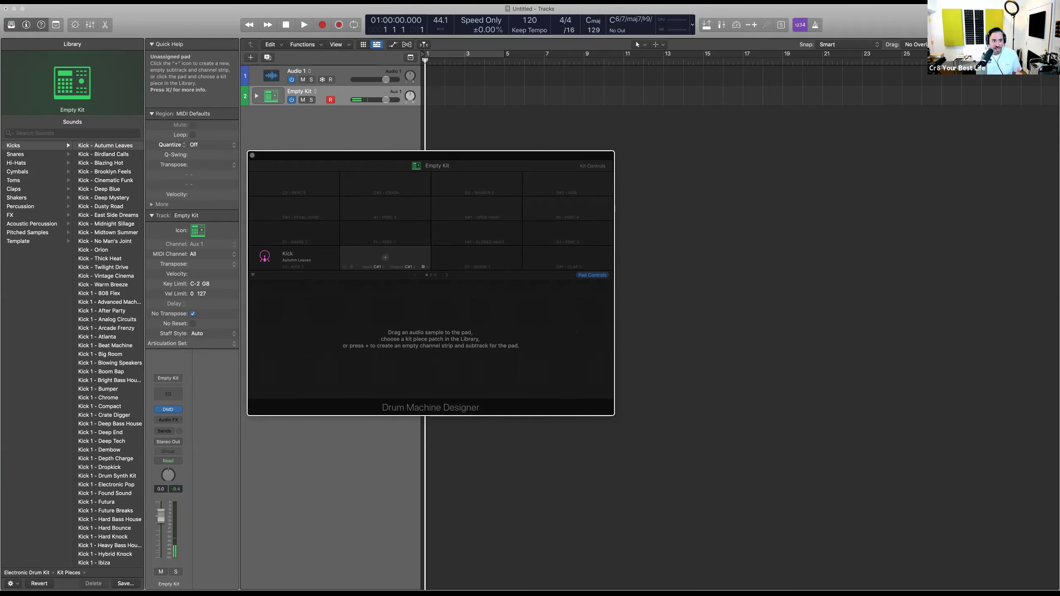
{"action": "left_click", "coordinate": [15, 154]}
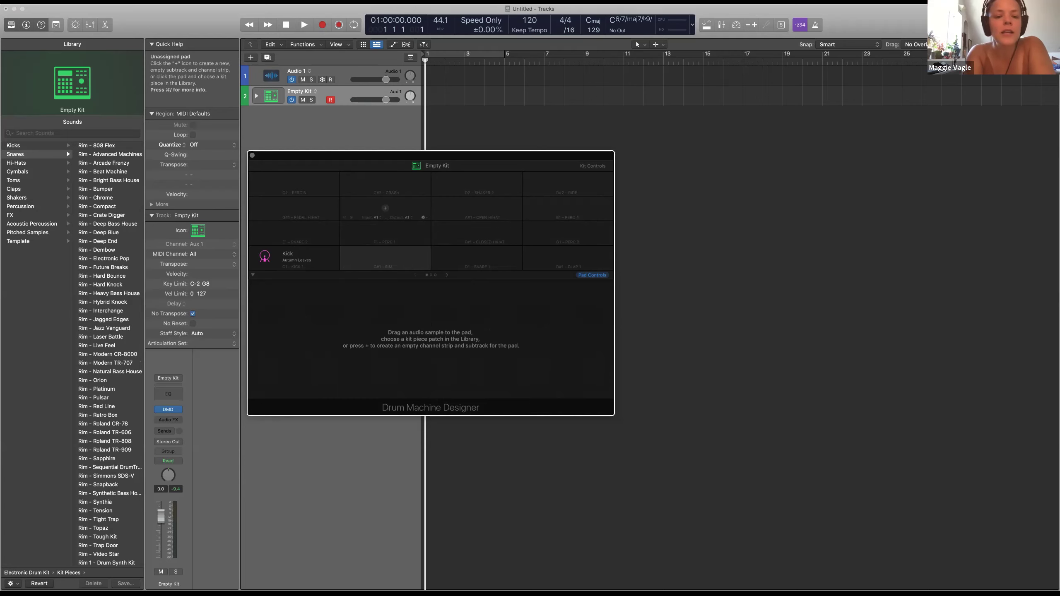
{"action": "left_click_drag", "start_coordinate": [430, 155], "coordinate": [688, 231]}
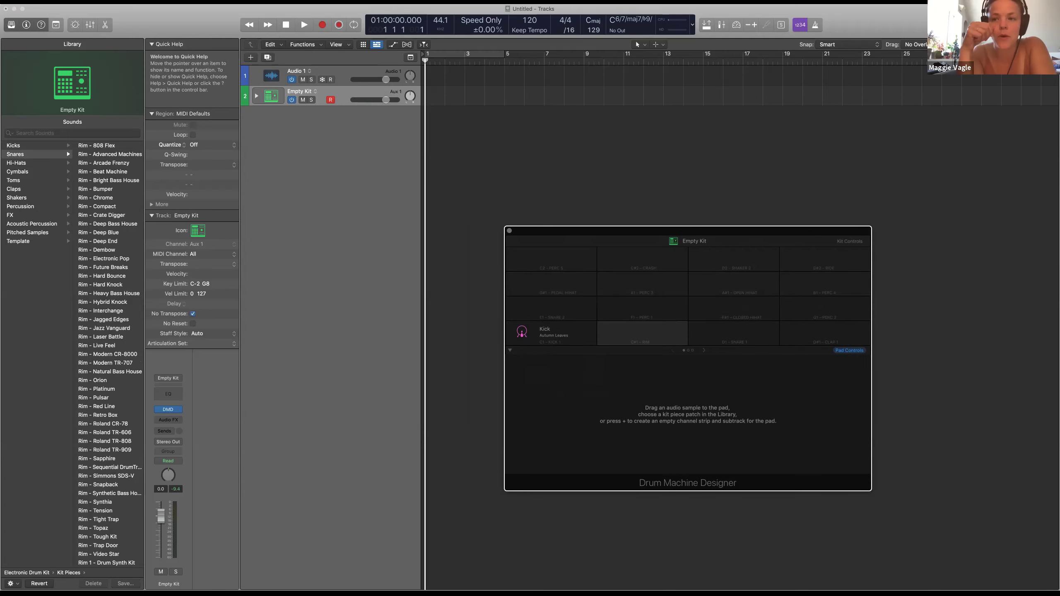
{"action": "mouse_move", "coordinate": [642, 333]}
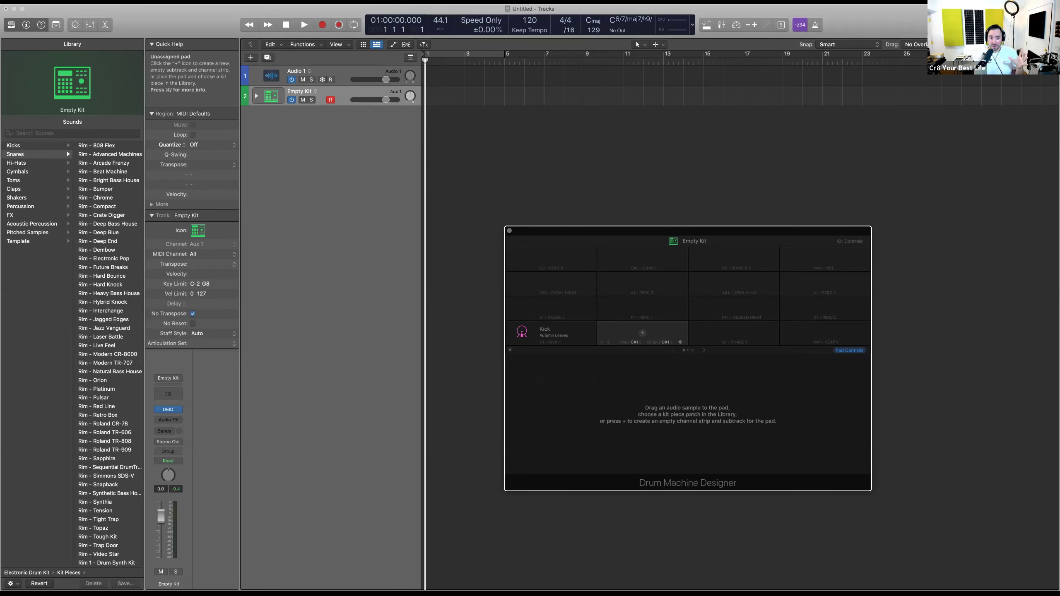
{"action": "mouse_move", "coordinate": [551, 333]}
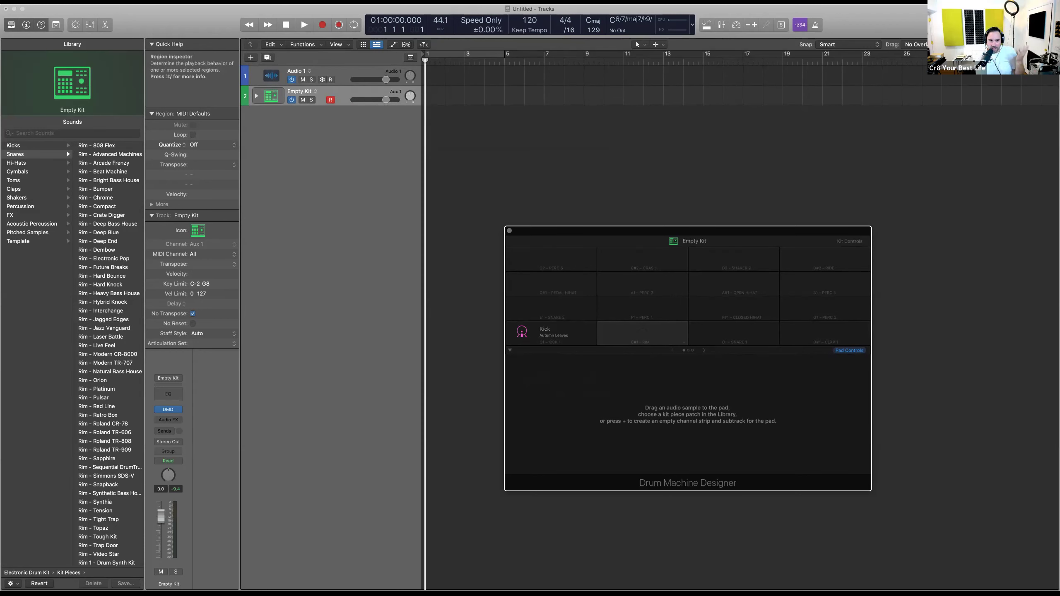
{"action": "left_click", "coordinate": [96, 146]}
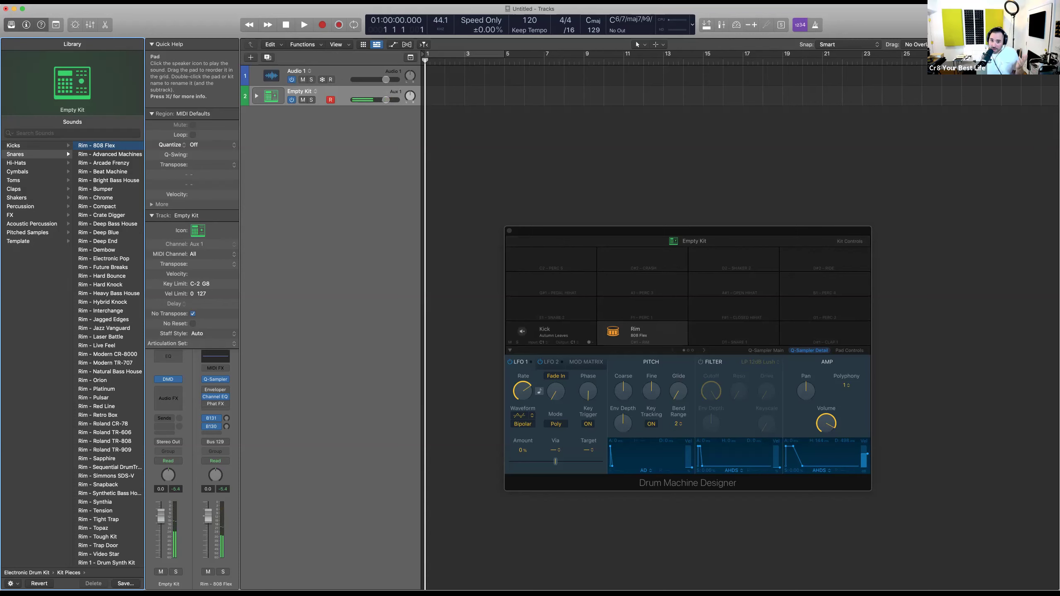
Audition the Kick and Rim pads and compare their individual settings, ending on the Rim pad
{"action": "left_click", "coordinate": [551, 333]}
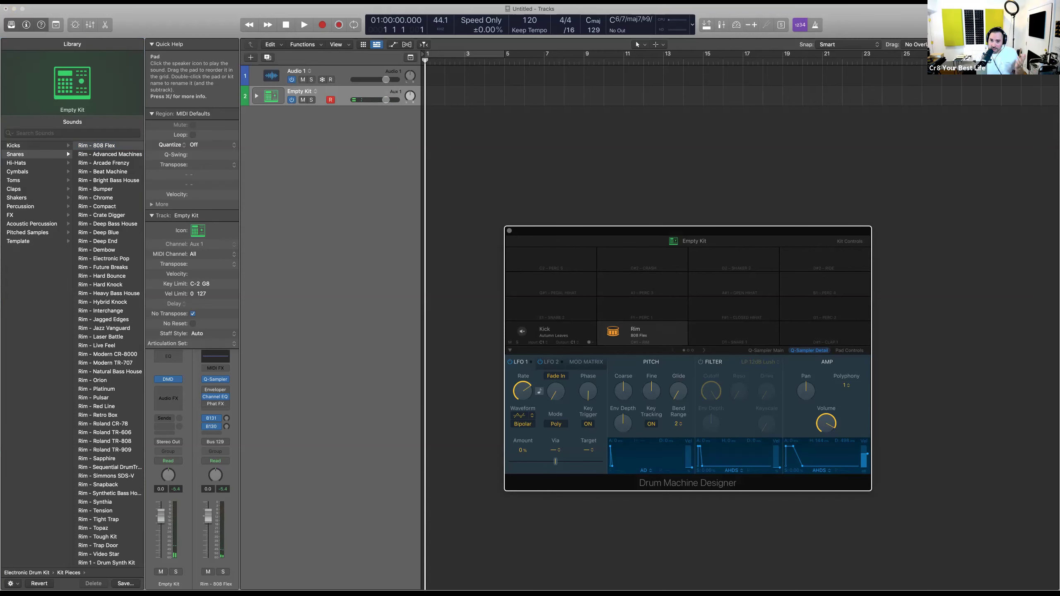
{"action": "left_click", "coordinate": [522, 331]}
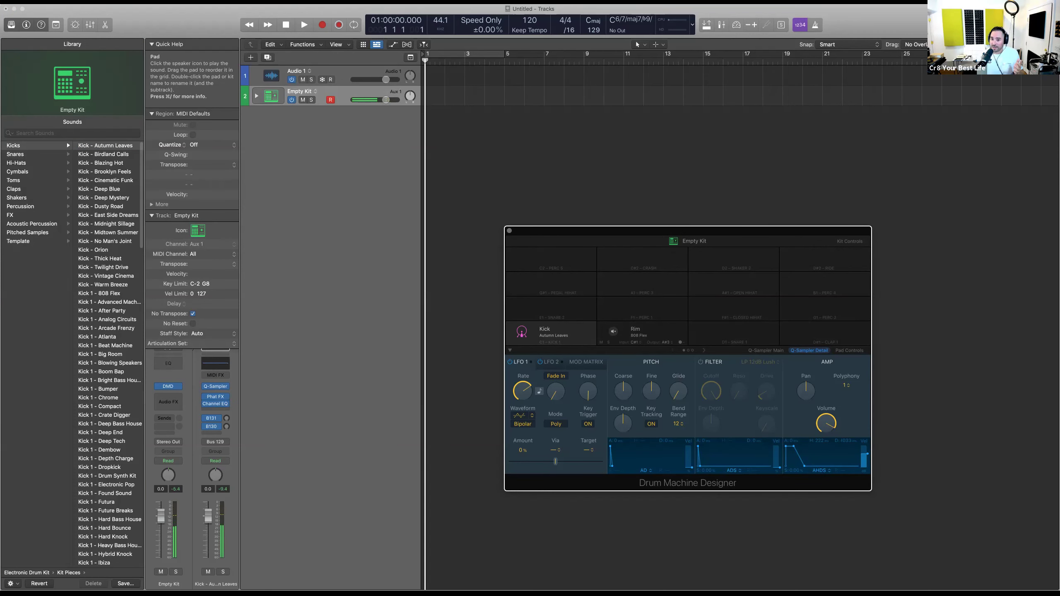
{"action": "left_click", "coordinate": [643, 333]}
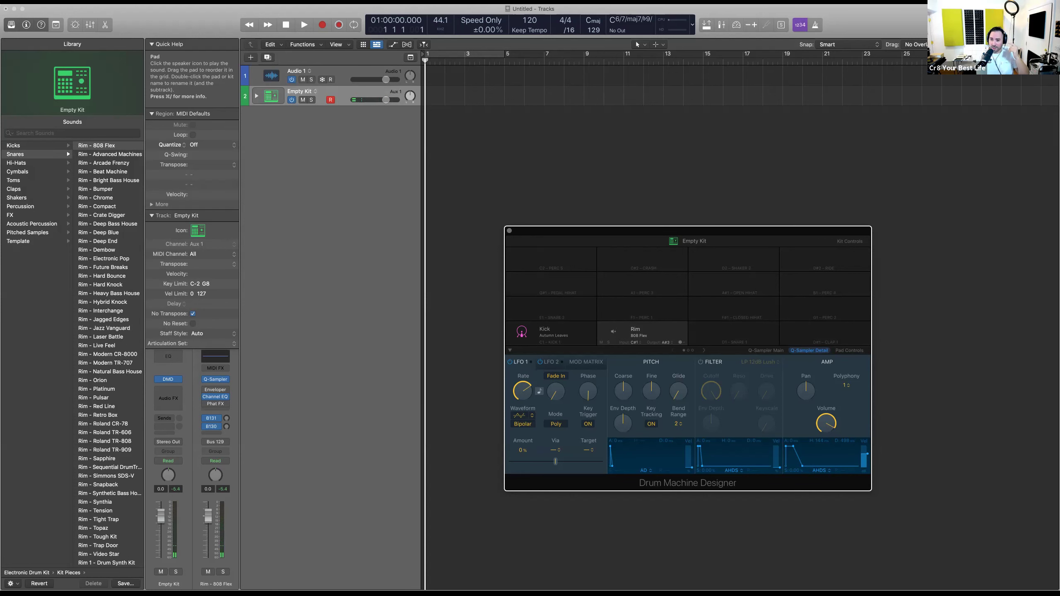
Enable the LP 12dB Lush filter on the Rim pad and lower its cutoff below 81%, auditioning the pad
{"action": "left_click", "coordinate": [700, 362]}
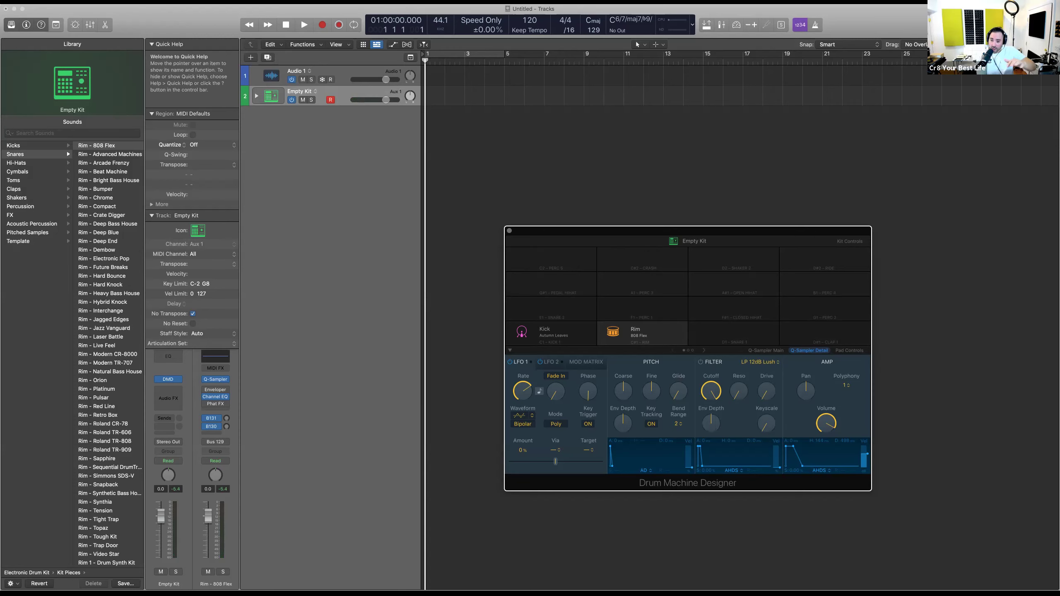
{"action": "left_click_drag", "start_coordinate": [711, 391], "coordinate": [710, 405]}
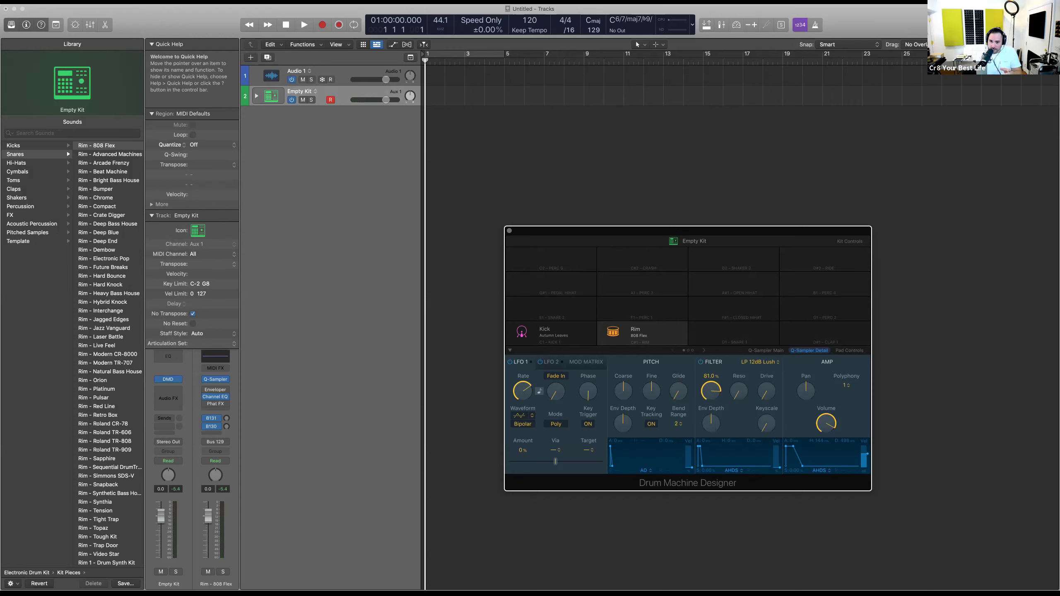
{"action": "left_click", "coordinate": [614, 332]}
{"action": "left_click_drag", "start_coordinate": [710, 391], "coordinate": [711, 397]}
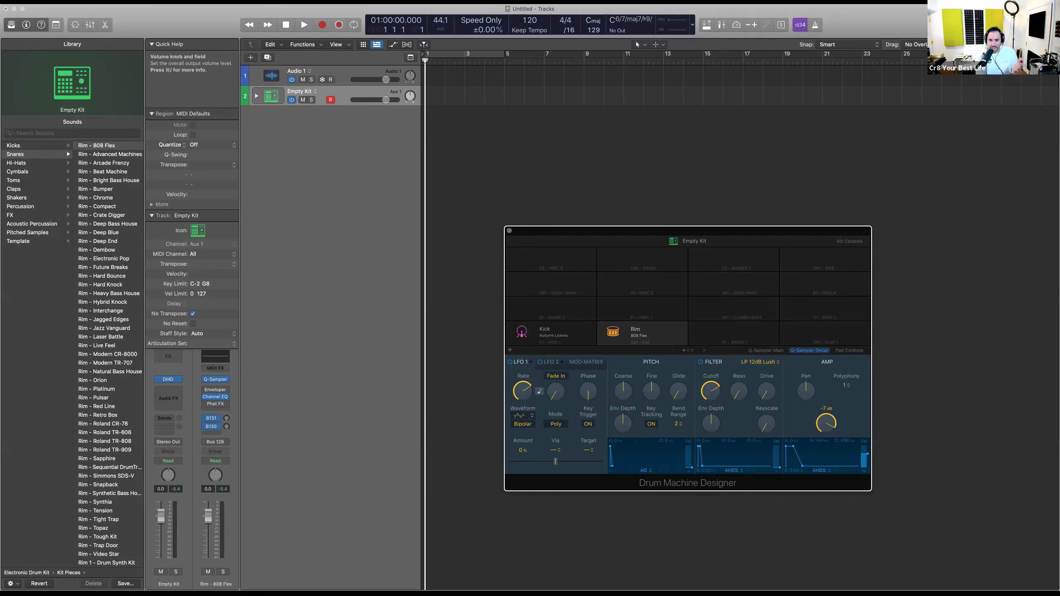
Try Snare 1 - Compact on the third pad of the bottom row and replace it with Snare 1 - Crate Digger
{"action": "left_click_drag", "start_coordinate": [793, 231], "coordinate": [722, 219]}
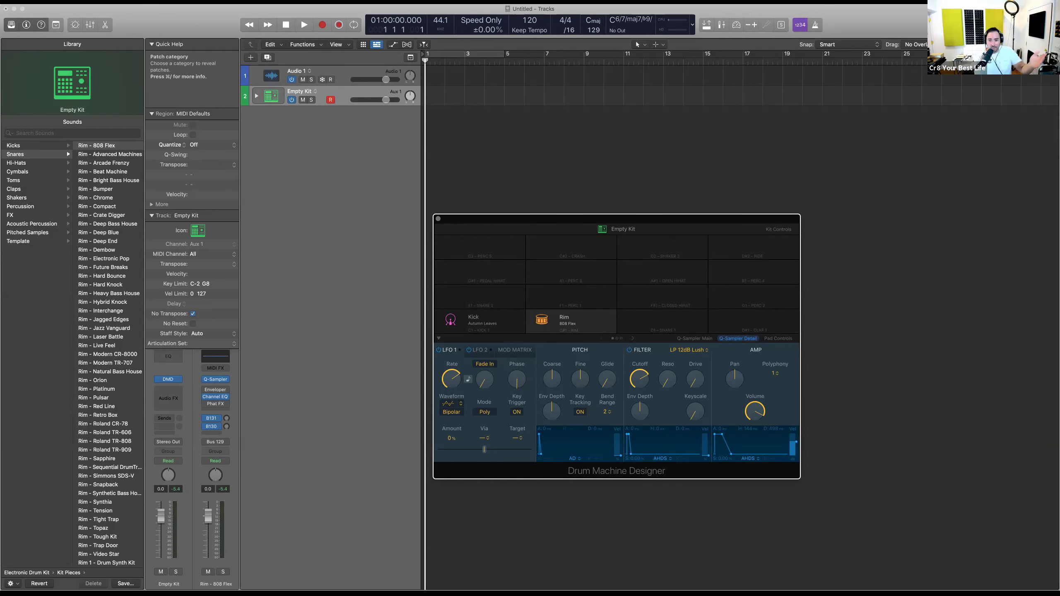
{"action": "left_click", "coordinate": [662, 318]}
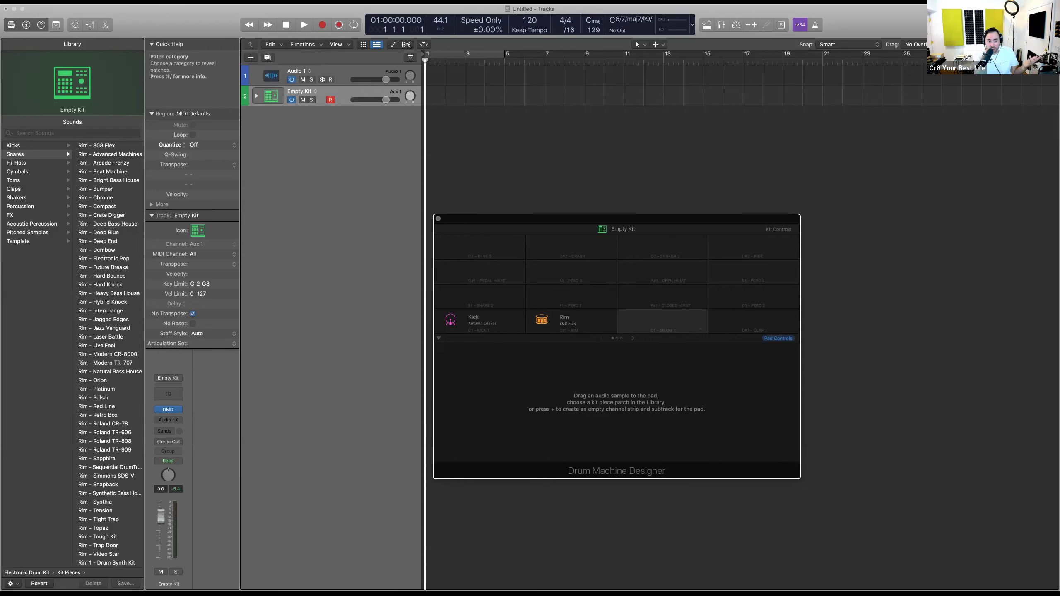
{"action": "scroll", "coordinate": [110, 355], "scroll_direction": "down", "scroll_amount": 10}
{"action": "scroll", "coordinate": [109, 355], "scroll_direction": "down", "scroll_amount": 5}
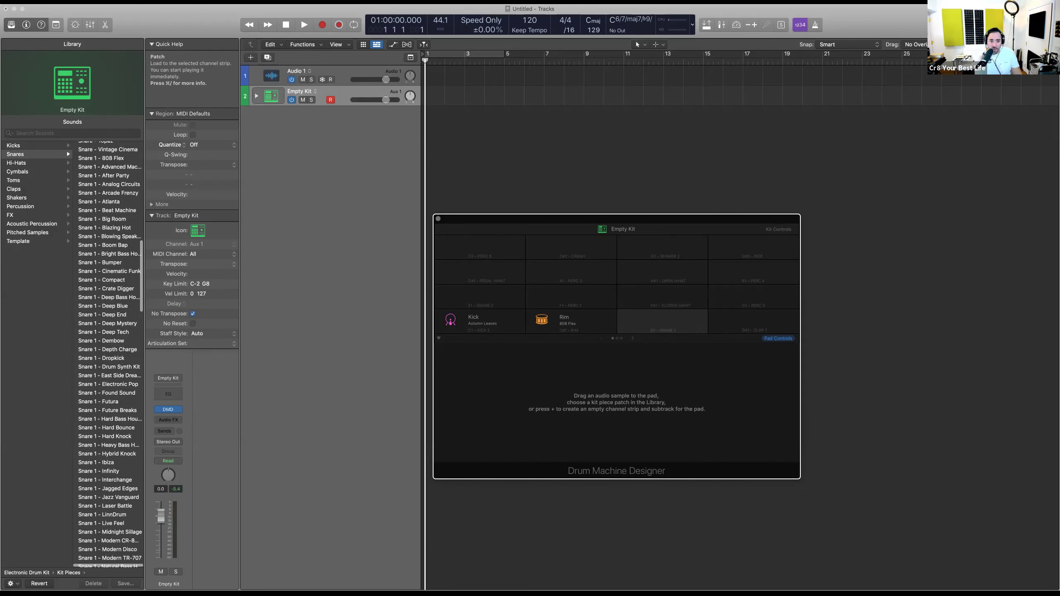
{"action": "left_click", "coordinate": [102, 280]}
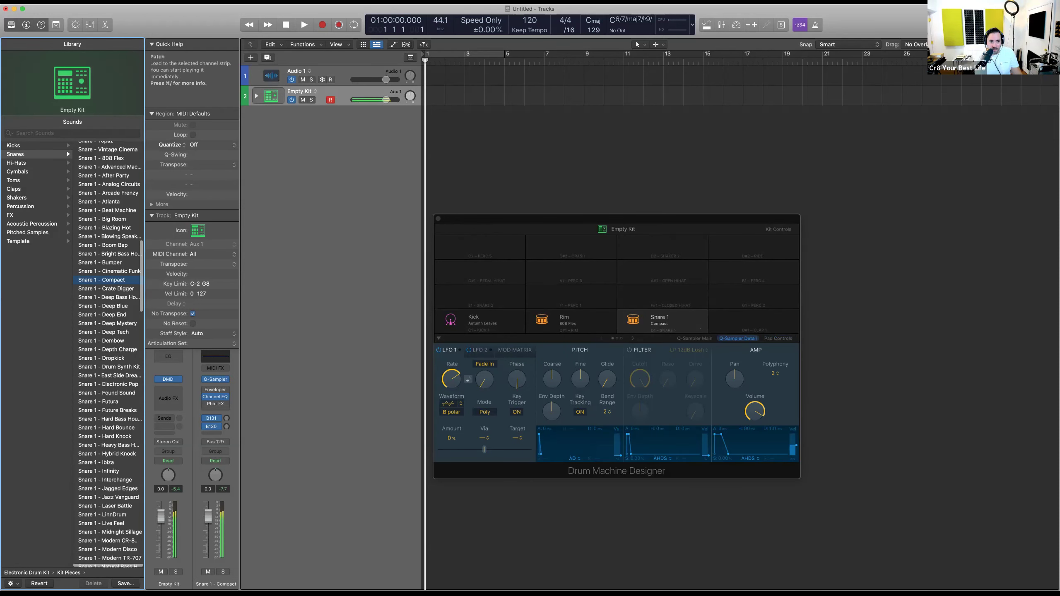
{"action": "left_click", "coordinate": [105, 289]}
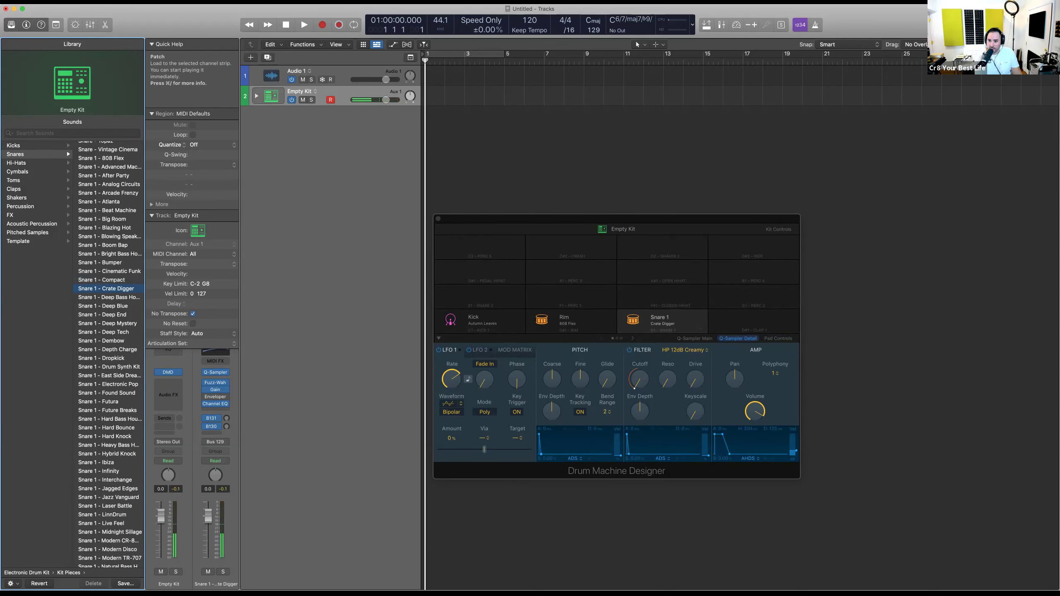
Swap the Snare 1 and Rim pads, audition the Rim, and move the Rim back to the second pad
{"action": "left_click", "coordinate": [700, 330]}
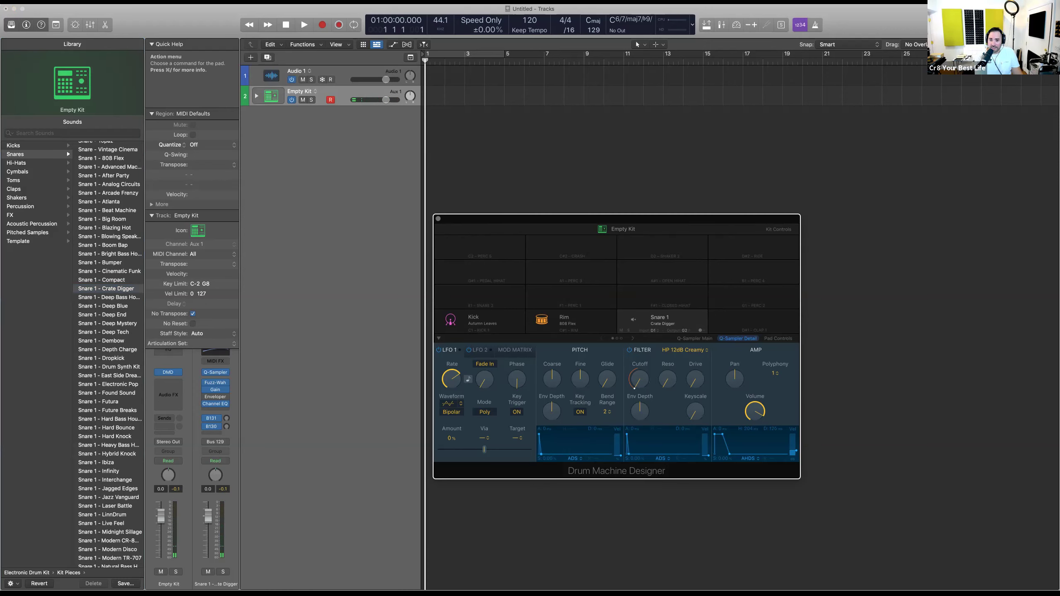
{"action": "left_click_drag", "start_coordinate": [672, 320], "coordinate": [546, 320]}
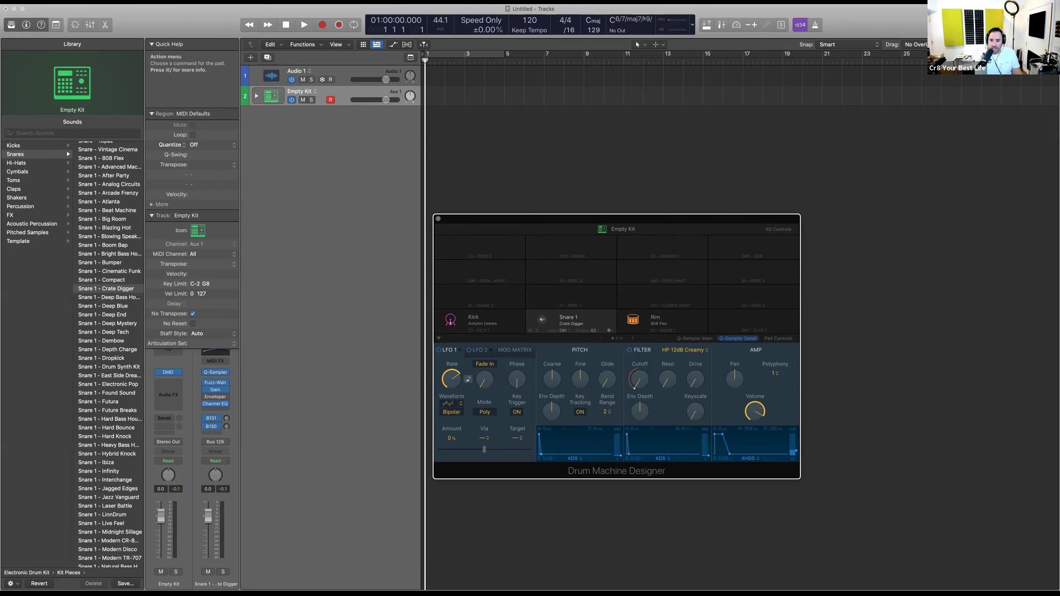
{"action": "left_click", "coordinate": [634, 319]}
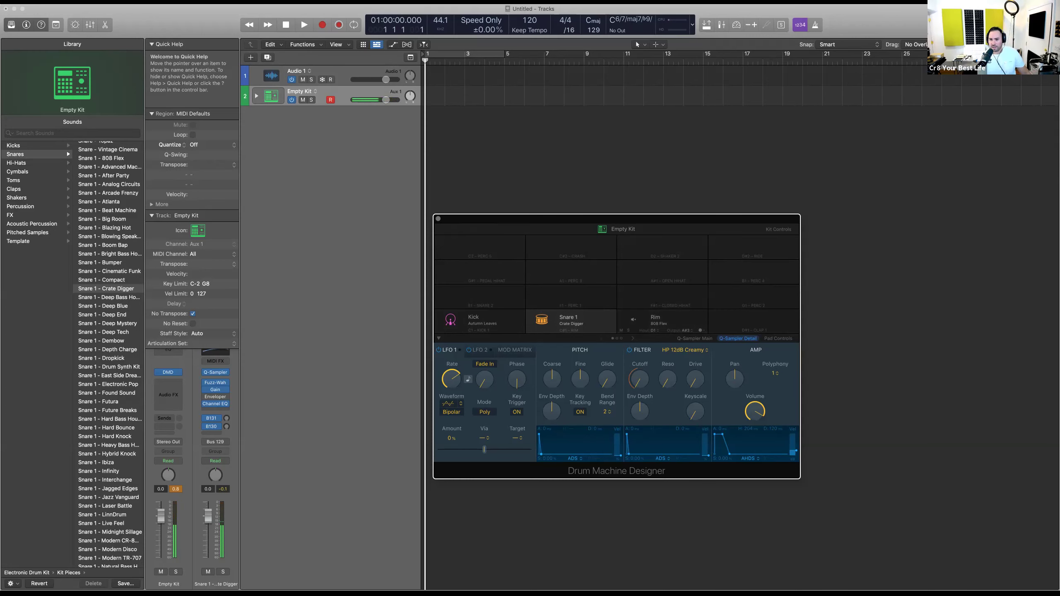
{"action": "left_click", "coordinate": [662, 321]}
{"action": "left_click_drag", "start_coordinate": [662, 321], "coordinate": [547, 321]}
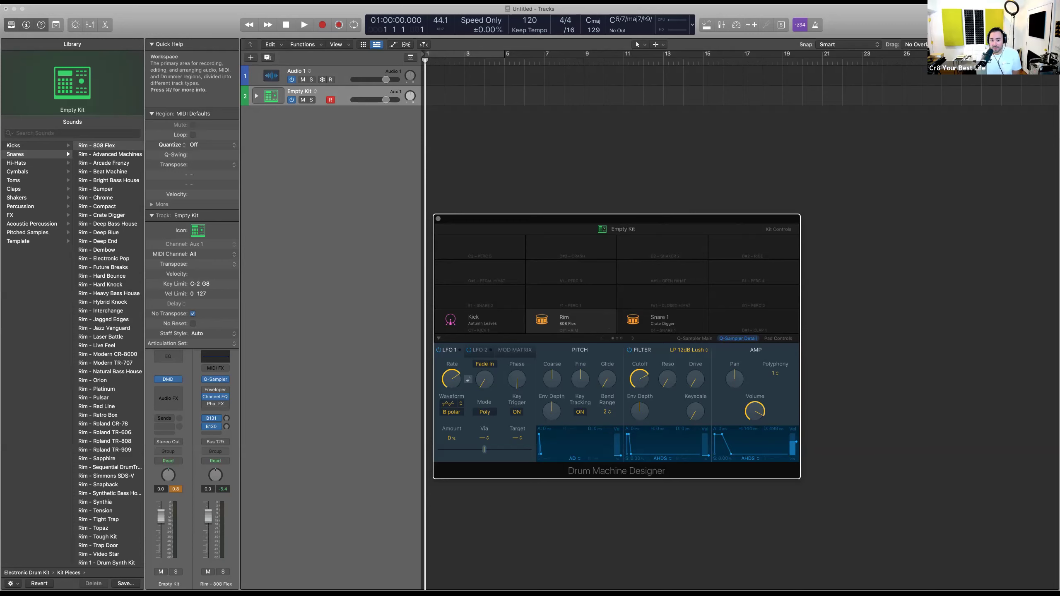
Show the All Files browser and open the Melodic Loops folder inside the NIGHT WAVE folder
{"action": "left_click_drag", "start_coordinate": [617, 219], "coordinate": [509, 203]}
{"action": "left_click", "coordinate": [464, 166]}
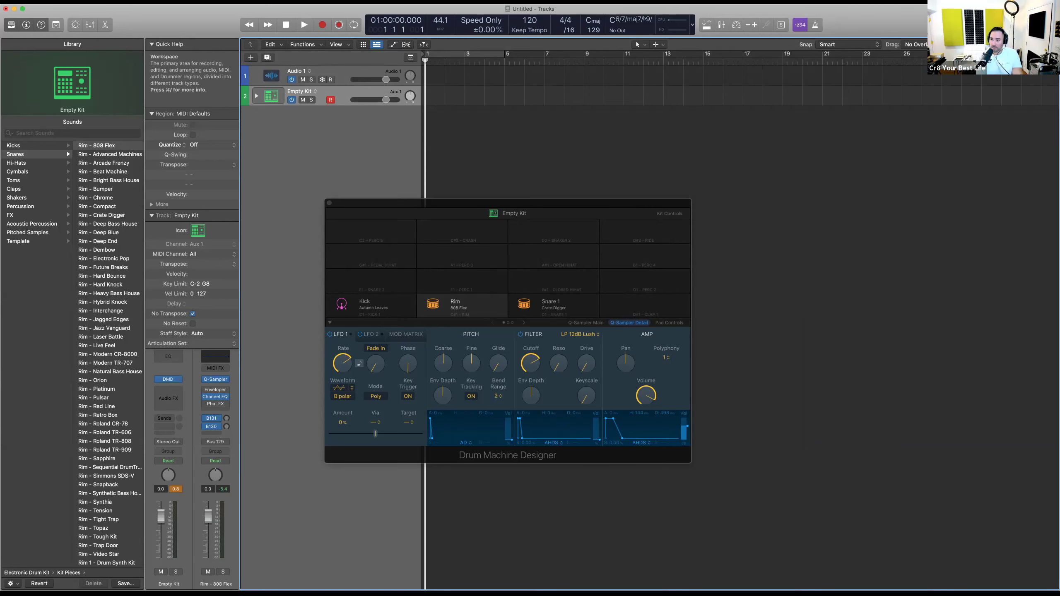
{"action": "key", "text": "f"}
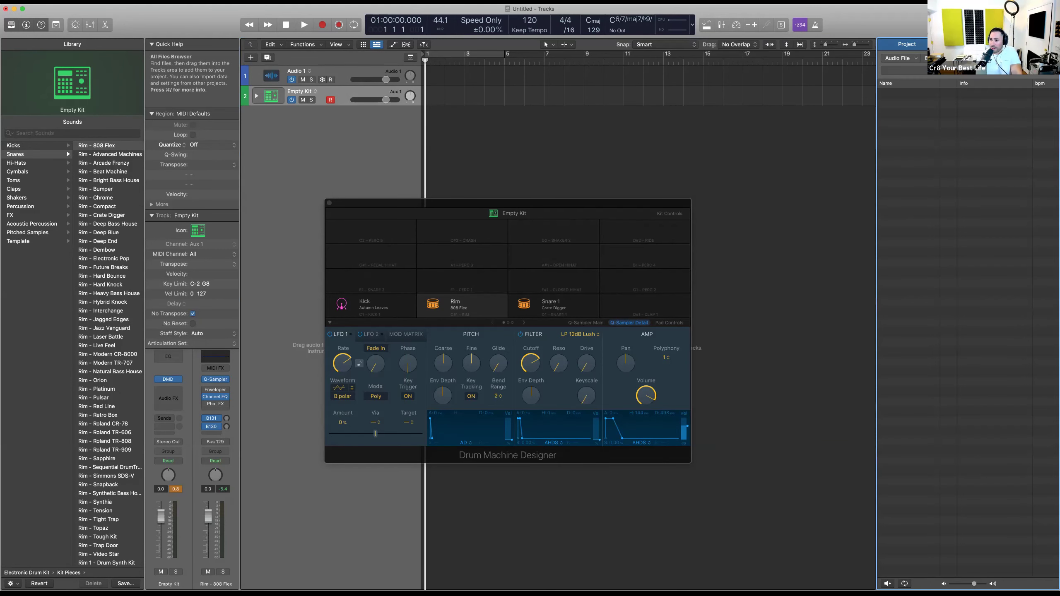
{"action": "left_click", "coordinate": [1029, 43]}
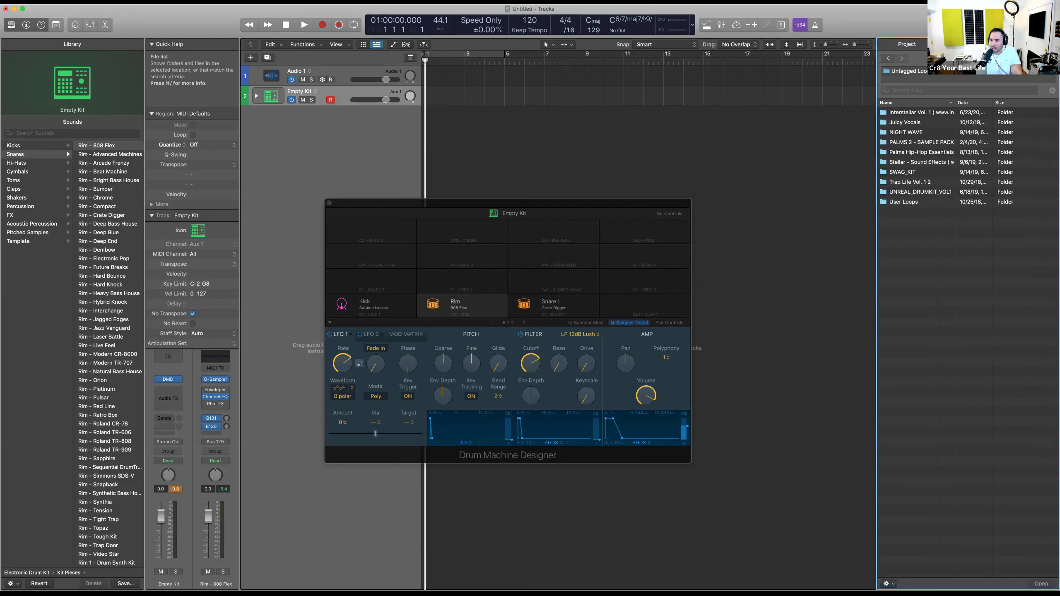
{"action": "double_click", "coordinate": [906, 132]}
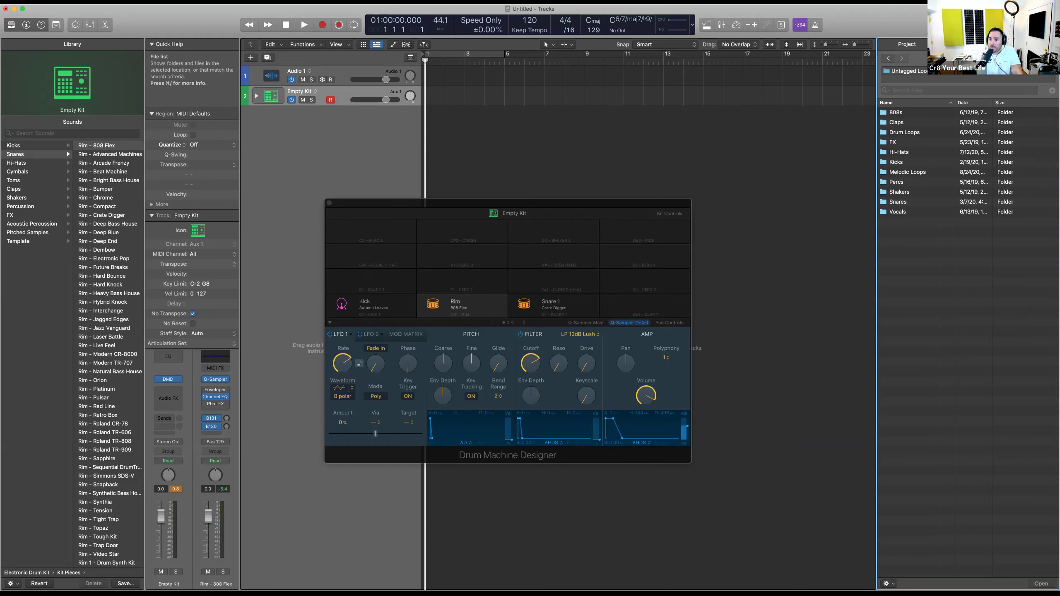
{"action": "double_click", "coordinate": [907, 171]}
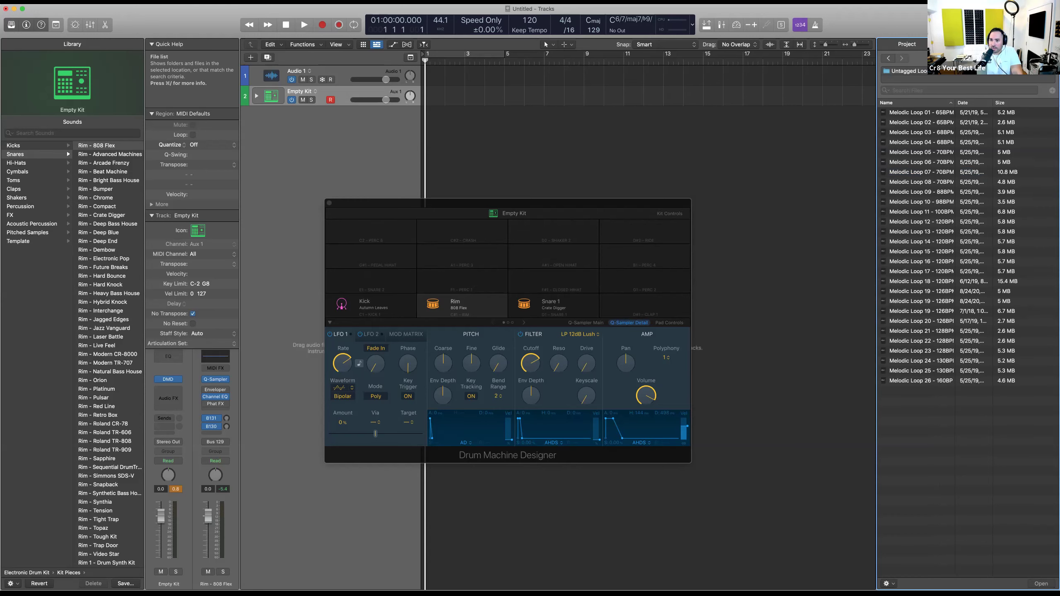
Add Melodic Loop 18 through Melodic Loop 26 to empty pads, starting at the second row's third pad, and mute the kit track
{"action": "key", "text": "super+a"}
{"action": "left_click_drag", "start_coordinate": [969, 399], "coordinate": [553, 254]}
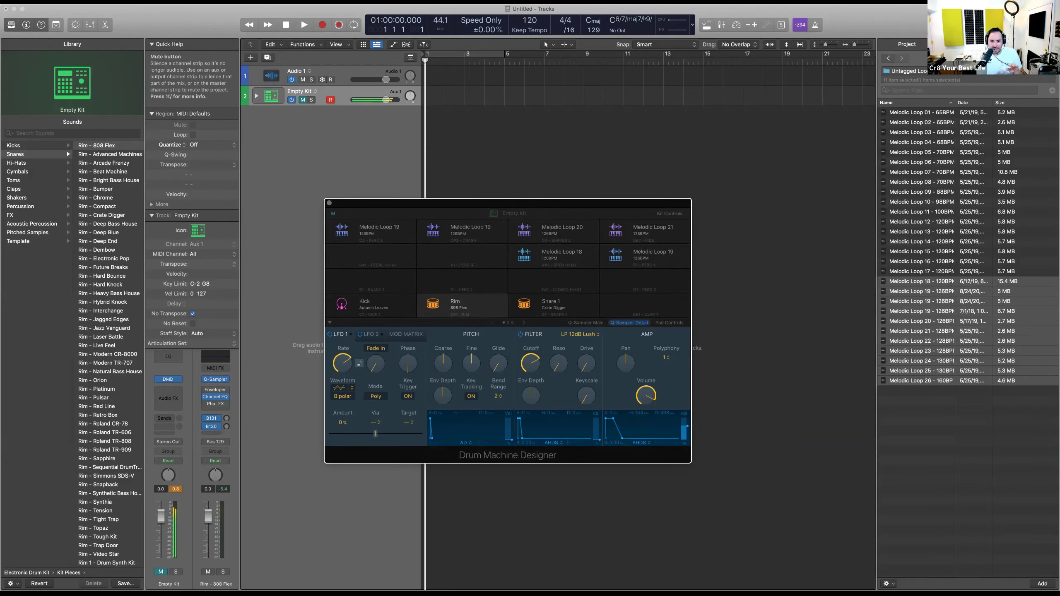
{"action": "key", "text": "m"}
{"action": "scroll", "coordinate": [371, 255], "scroll_direction": "down", "scroll_amount": 3}
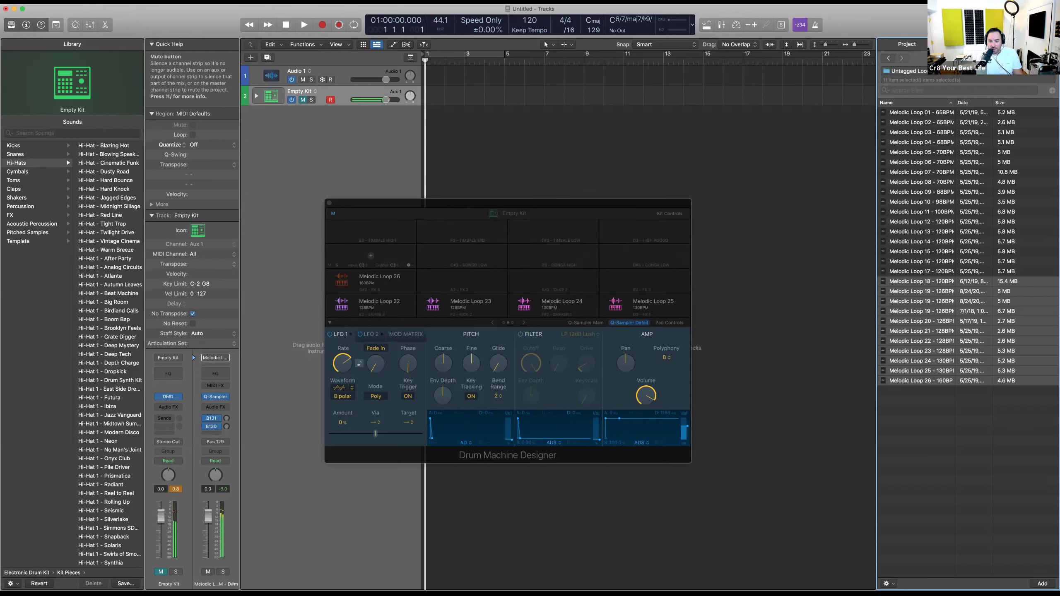
Audition the Melodic Loop 22 pad and look through its Q-Sampler Main, Q-Sampler Detail and Pad Controls views
{"action": "left_click", "coordinate": [341, 303]}
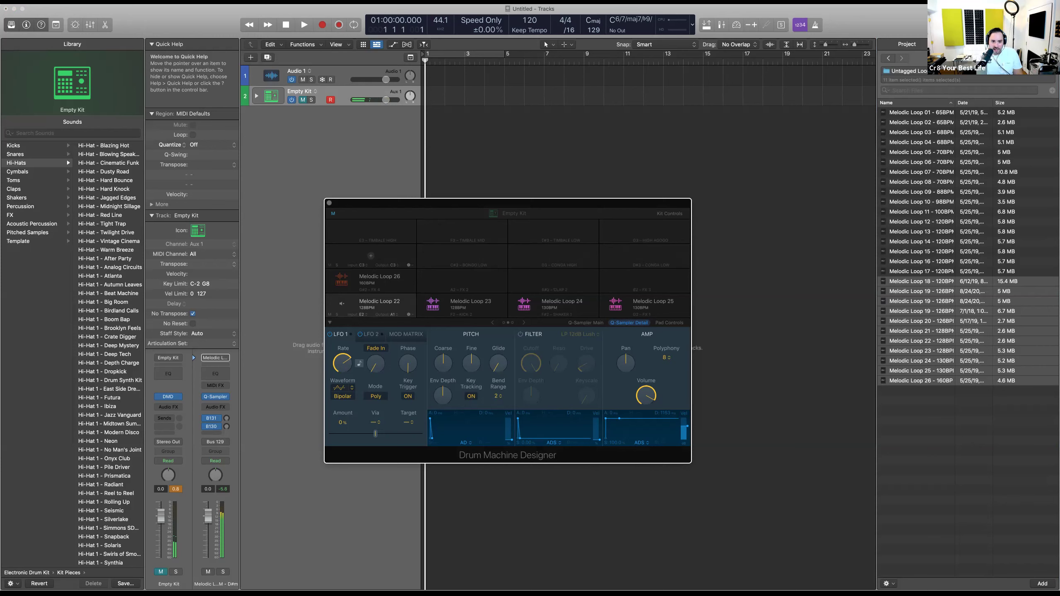
{"action": "left_click", "coordinate": [15, 154]}
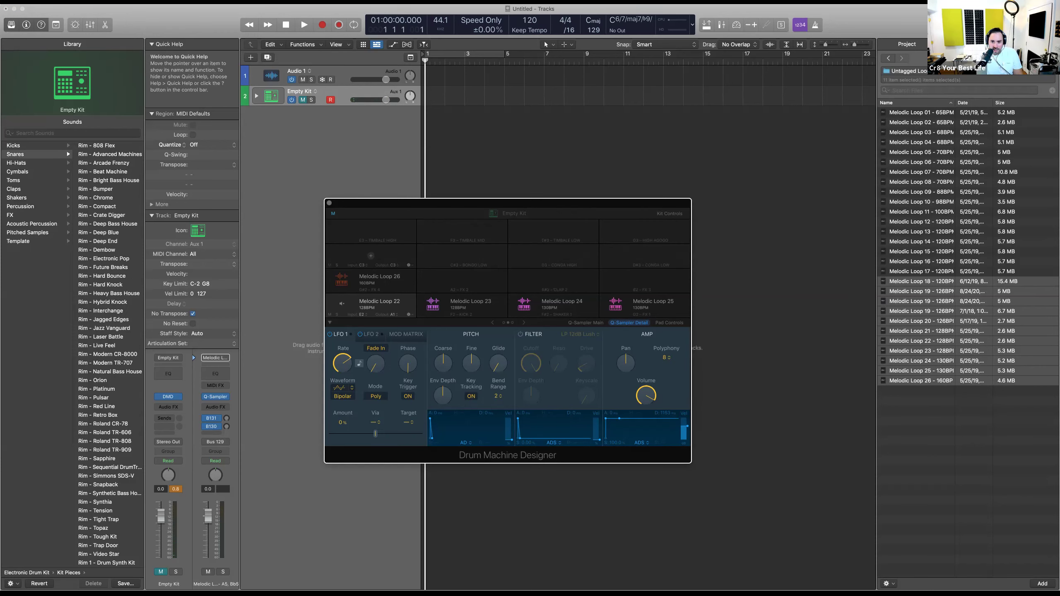
{"action": "left_click", "coordinate": [585, 322]}
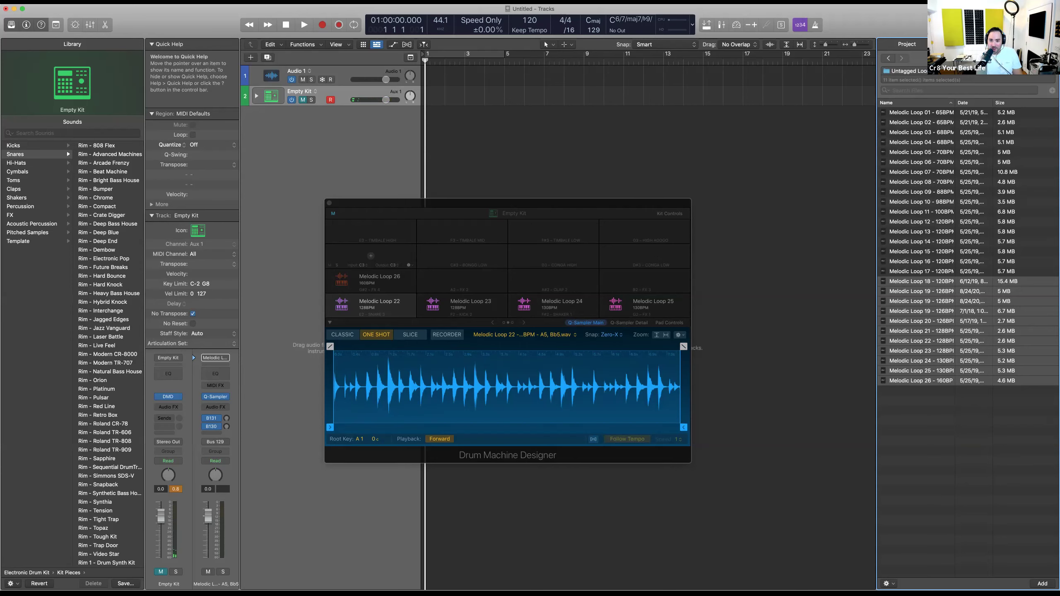
{"action": "left_click", "coordinate": [669, 323]}
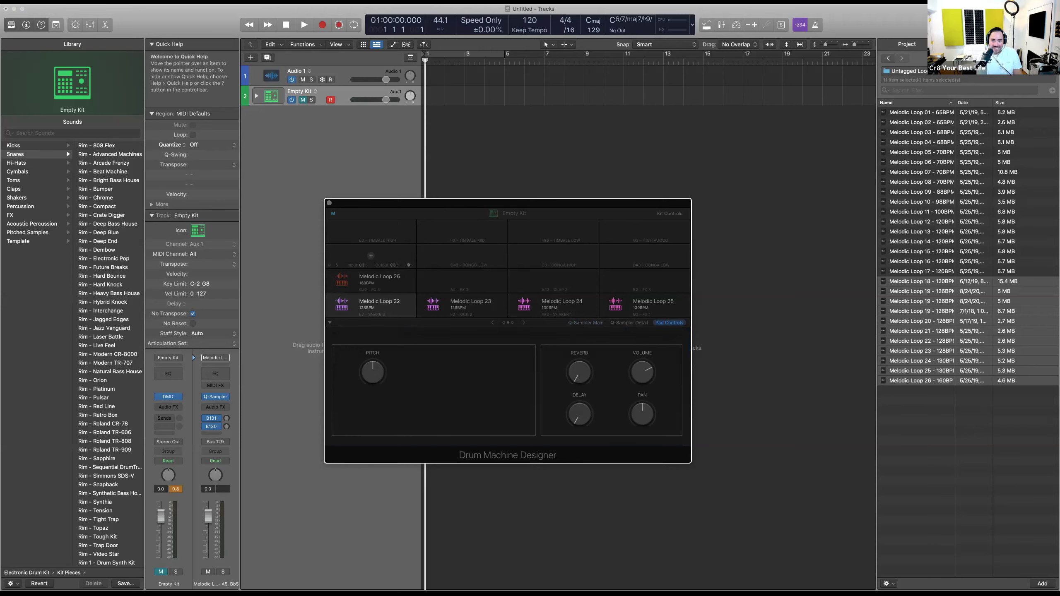
{"action": "left_click", "coordinate": [629, 323]}
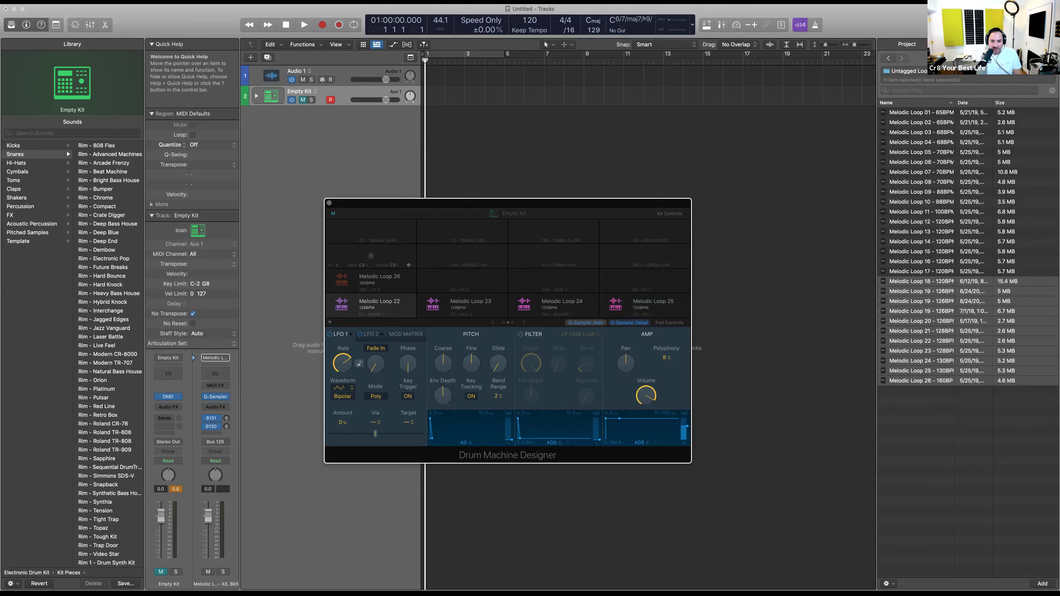
{"action": "left_click", "coordinate": [585, 323]}
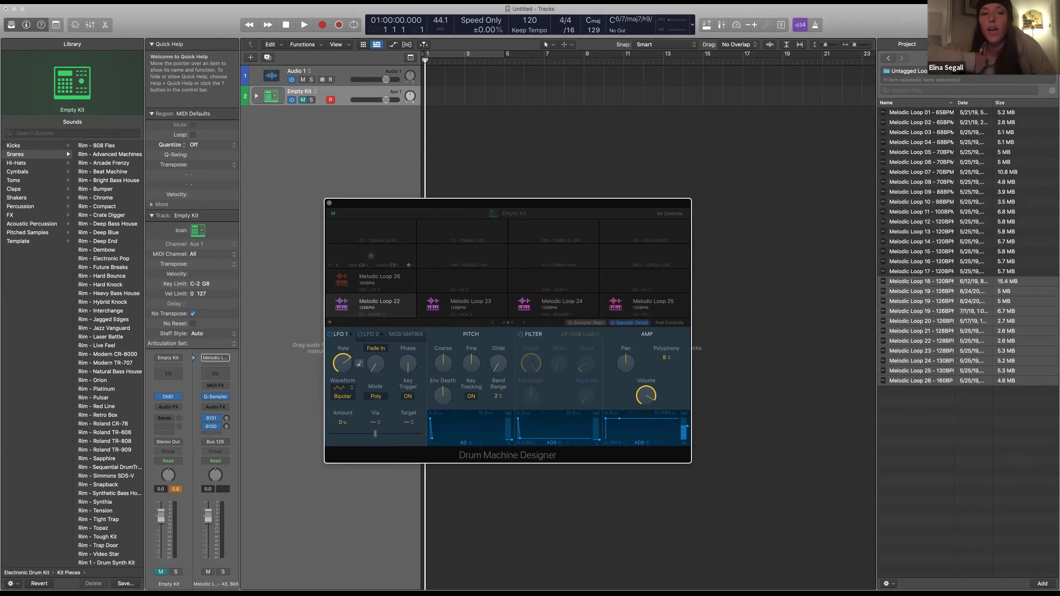
{"action": "left_click", "coordinate": [585, 322]}
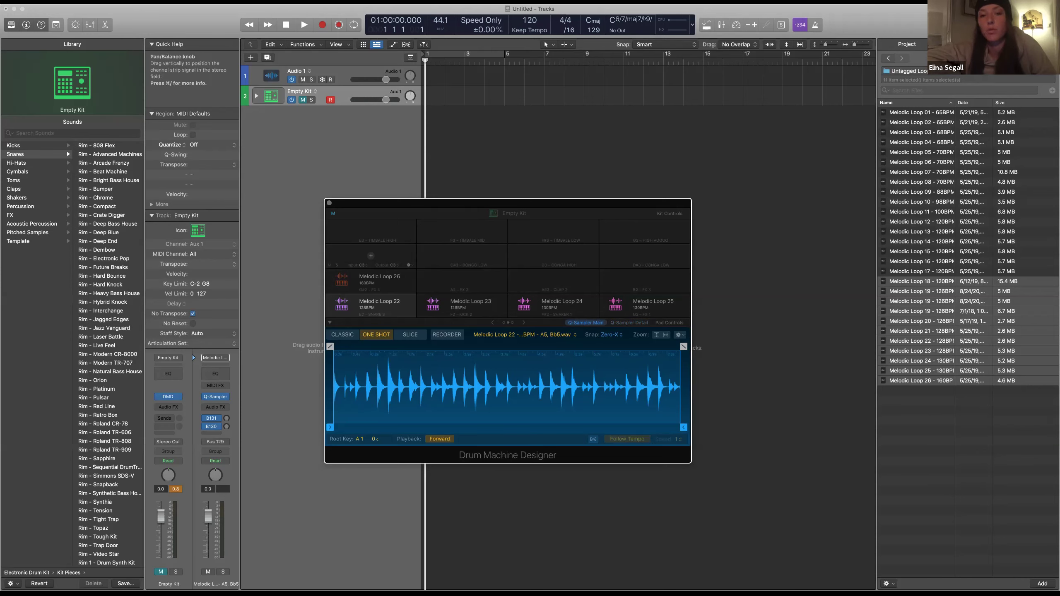
Unmute the Empty Kit track and shift the Drum Machine Designer window slightly upward
{"action": "left_click", "coordinate": [161, 572]}
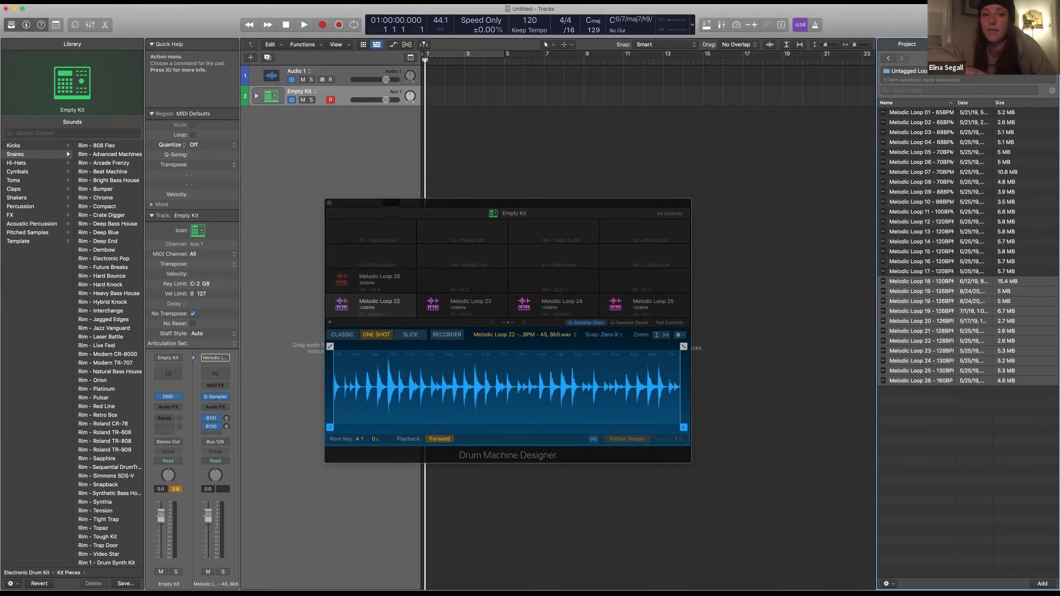
{"action": "left_click_drag", "start_coordinate": [390, 203], "coordinate": [393, 187]}
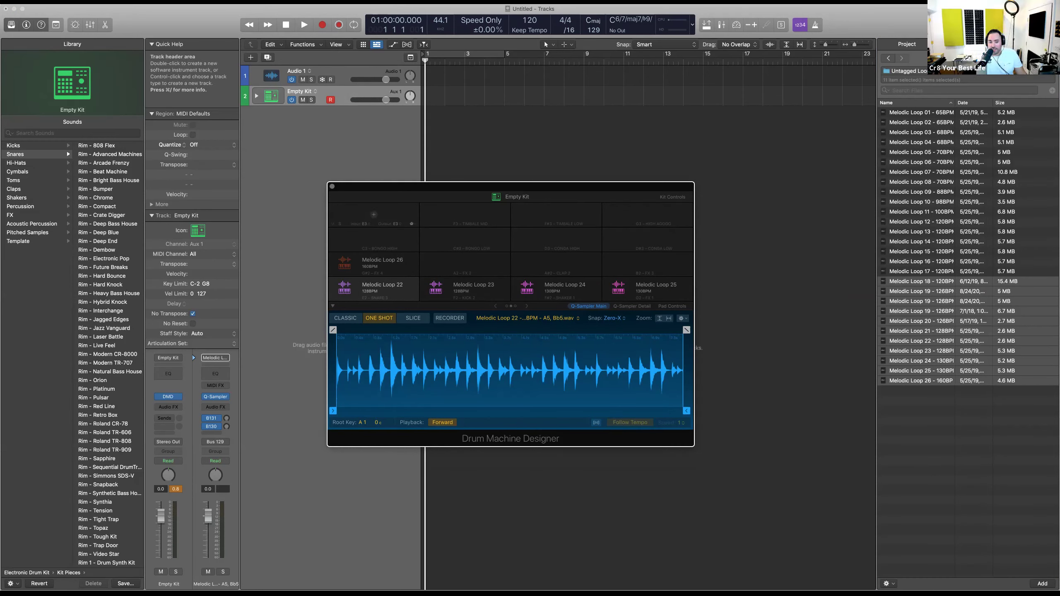
Open the save dialog for the Melodic Loop 22 patch to examine its Kit Pieces location, and close it without saving
{"action": "left_click", "coordinate": [125, 583]}
{"action": "left_click", "coordinate": [125, 584]}
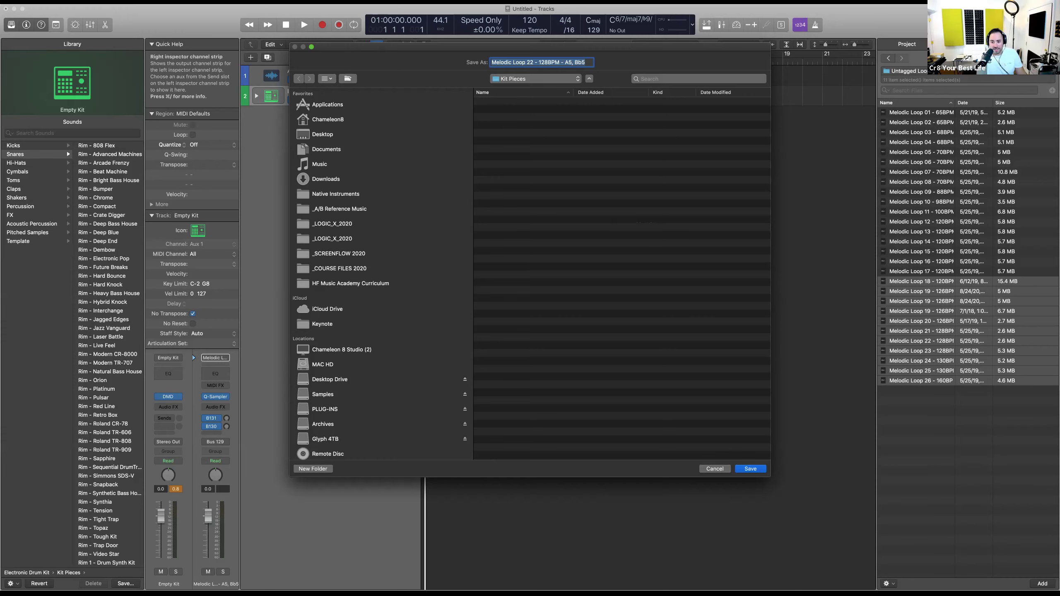
{"action": "key", "text": "Escape"}
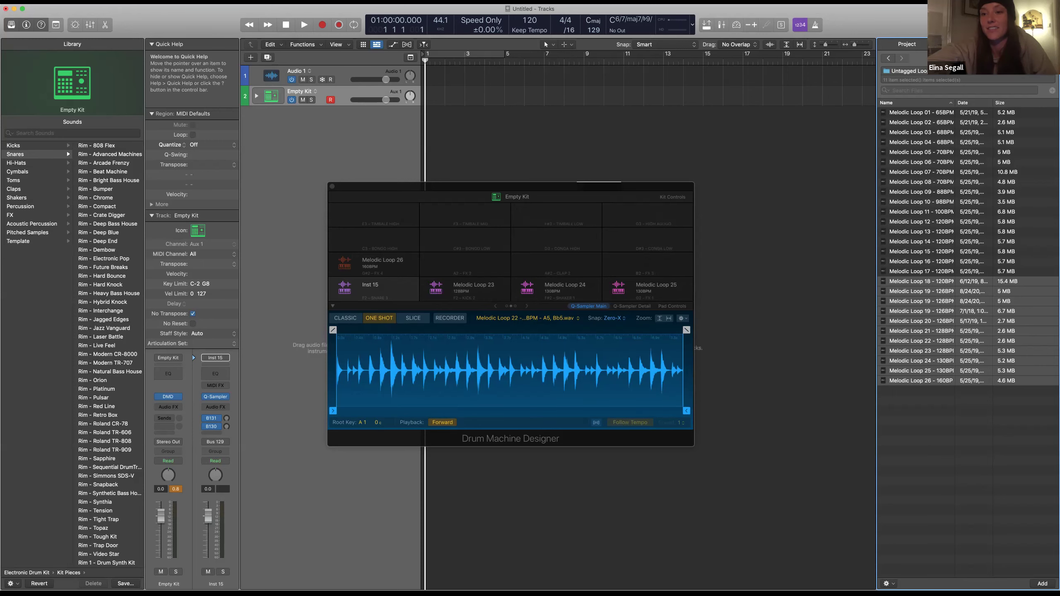
{"action": "left_click_drag", "start_coordinate": [599, 187], "coordinate": [641, 202]}
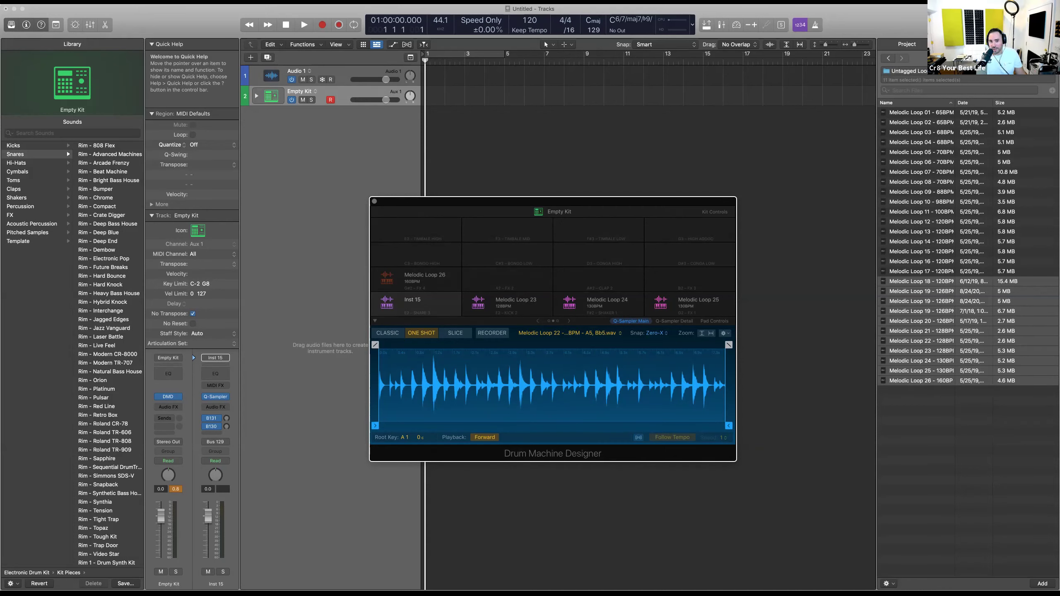
{"action": "left_click_drag", "start_coordinate": [397, 201], "coordinate": [437, 227]}
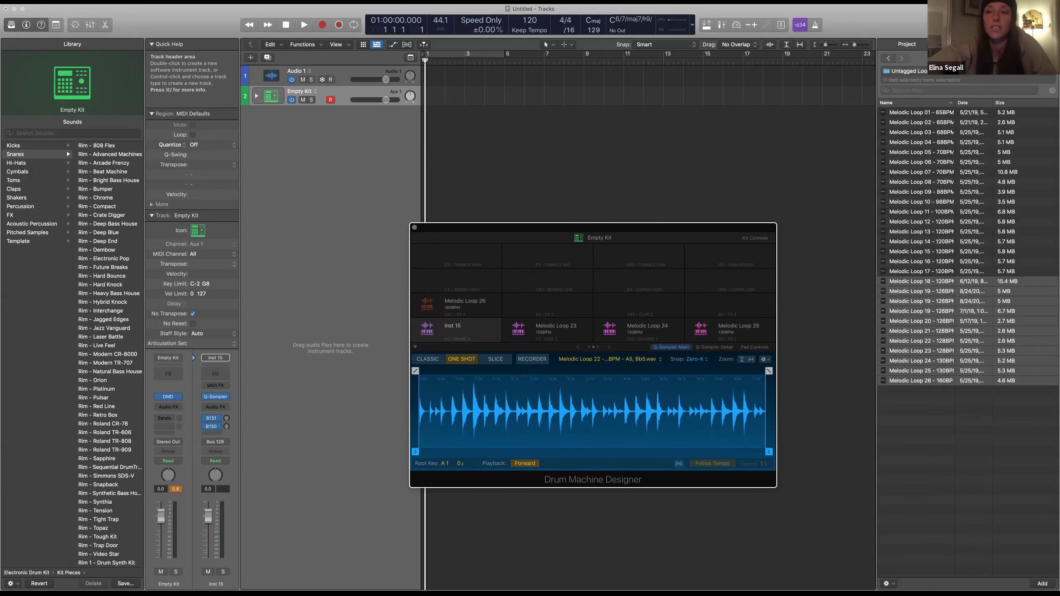
{"action": "left_click_drag", "start_coordinate": [437, 227], "coordinate": [450, 194]}
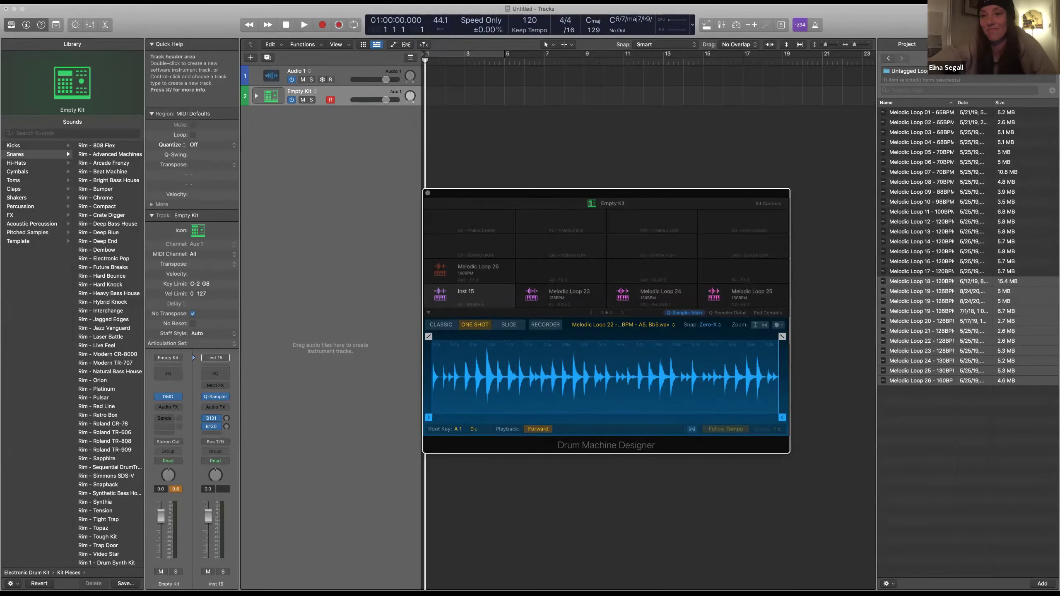
Examine the project's save options for folder organization and copied files, and close the dialog without saving
{"action": "left_click", "coordinate": [68, 2]}
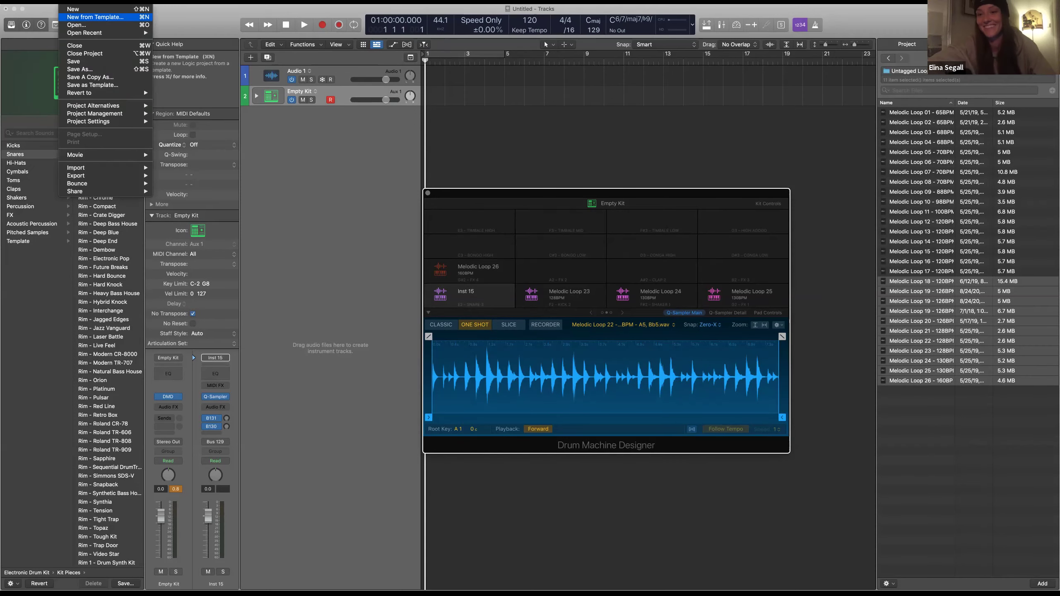
{"action": "left_click", "coordinate": [73, 61]}
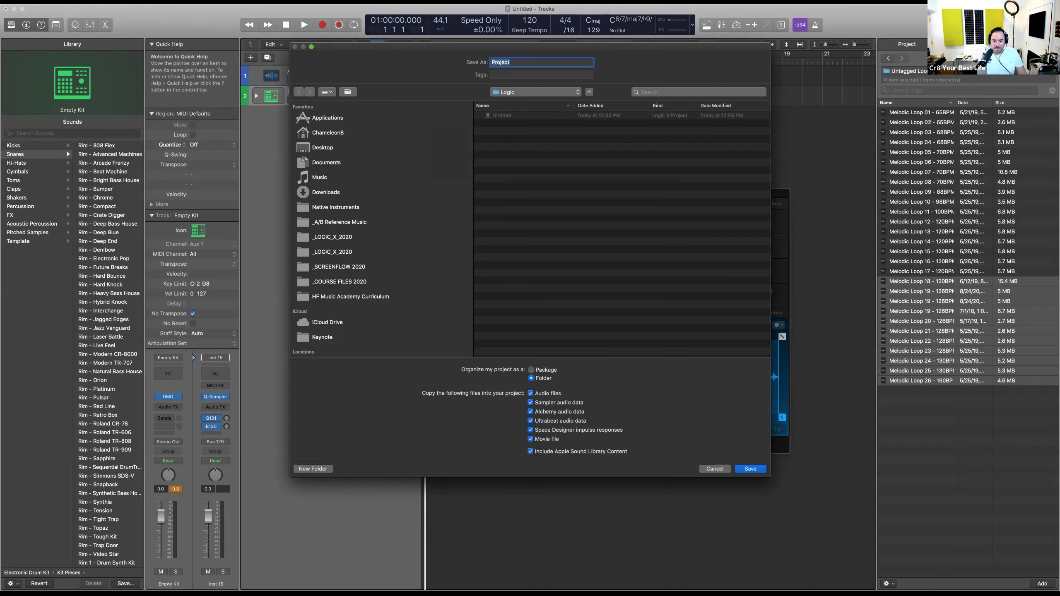
{"action": "key", "text": "Return"}
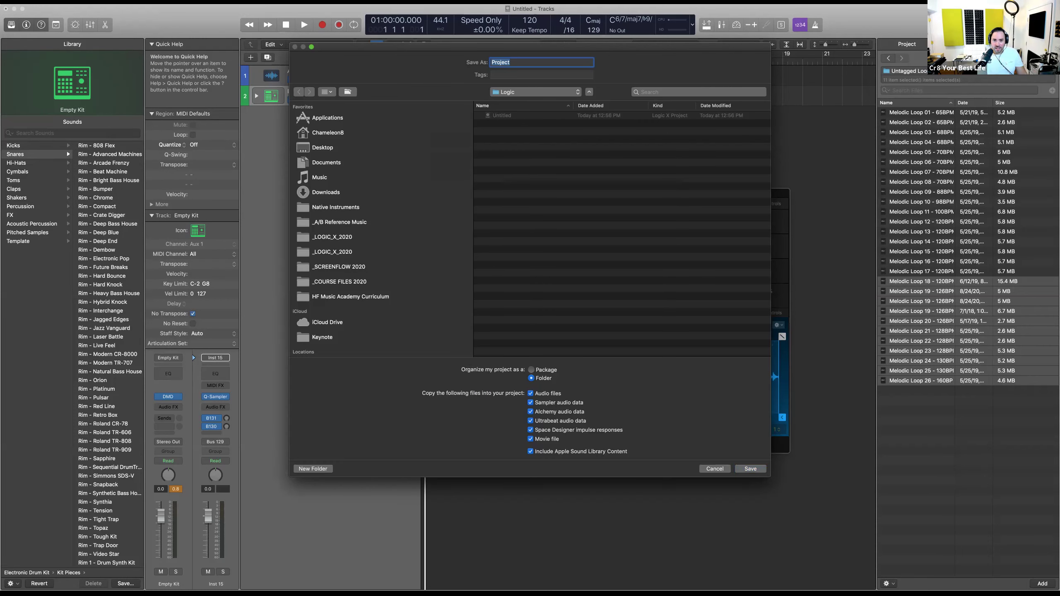
{"action": "key", "text": "super+Tab"}
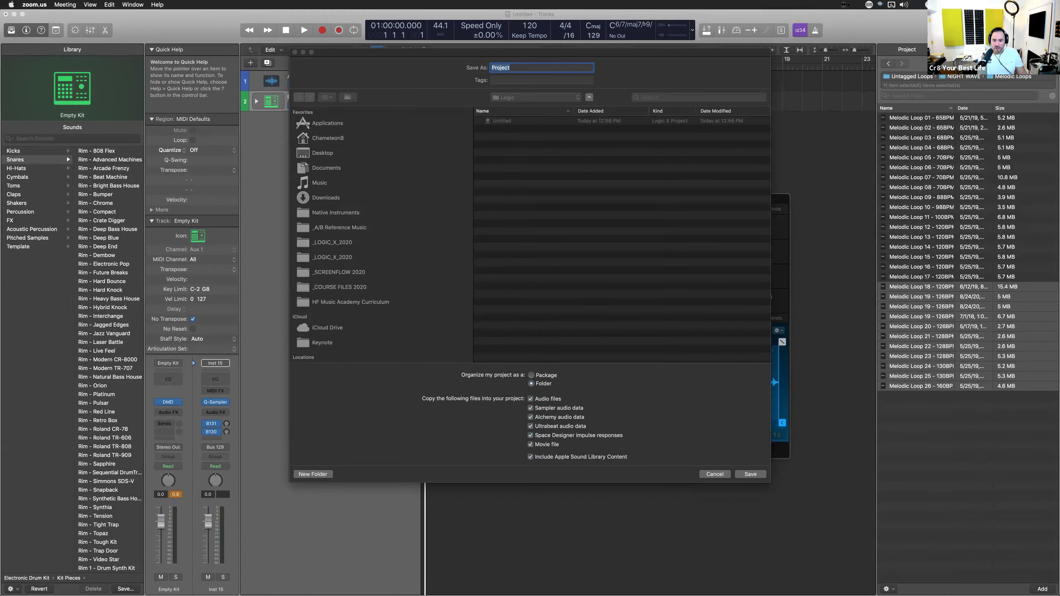
{"action": "key", "text": "super+Tab"}
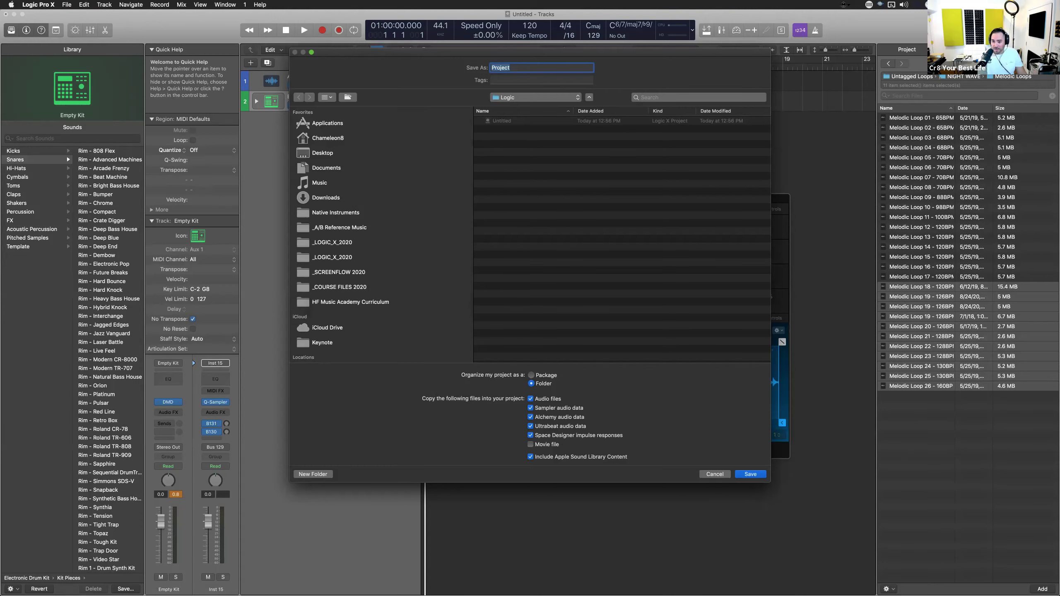
{"action": "key", "text": "Escape"}
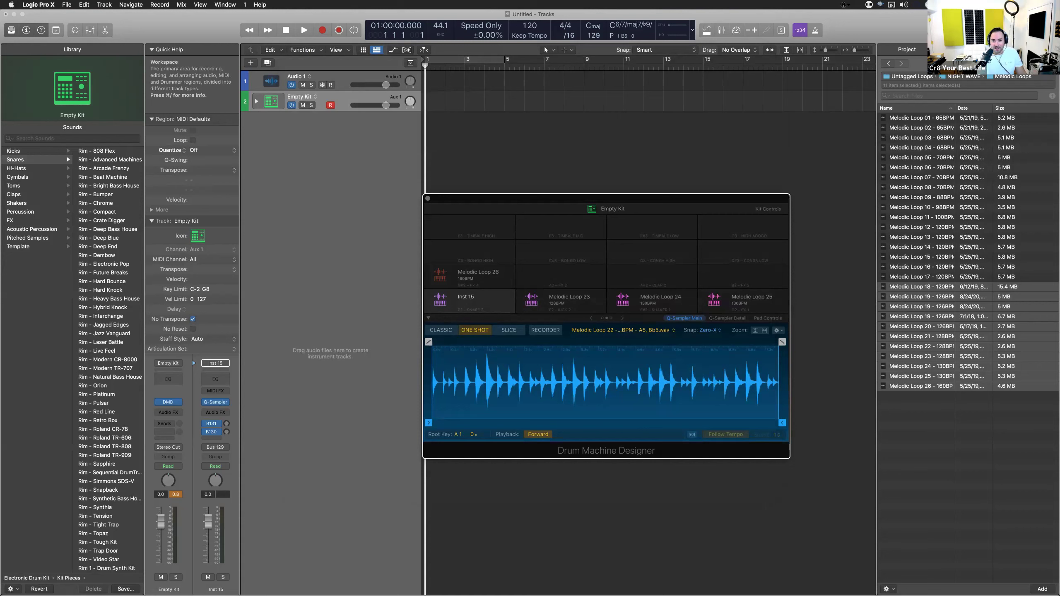
{"action": "left_click_drag", "start_coordinate": [606, 198], "coordinate": [606, 180]}
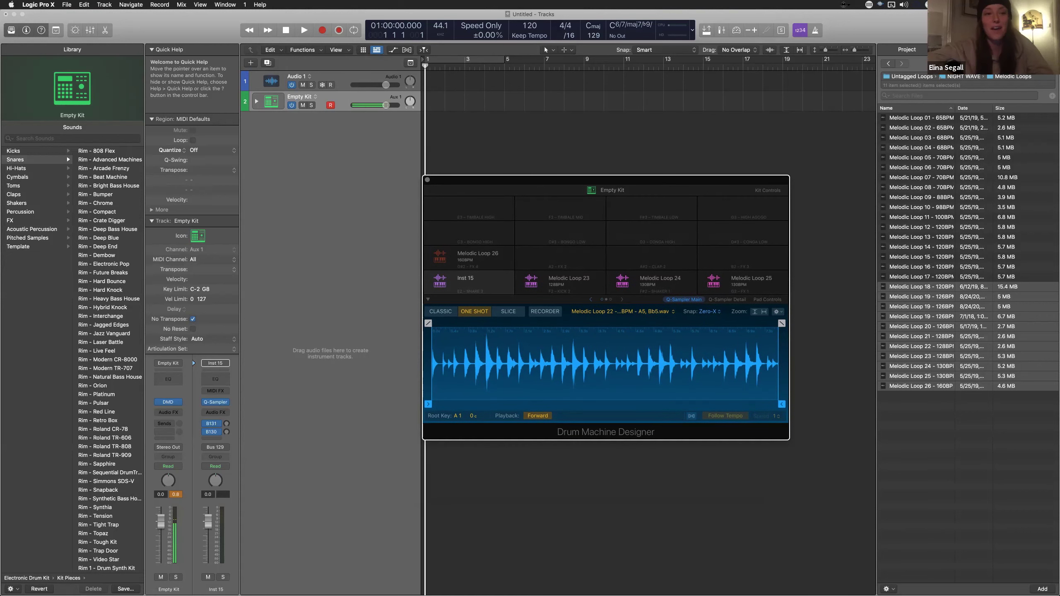
Audition and mute the Melodic Loop 19 pad in the second row, and set its Q-Sampler mode to Classic
{"action": "scroll", "coordinate": [651, 276], "scroll_direction": "down", "scroll_amount": 4}
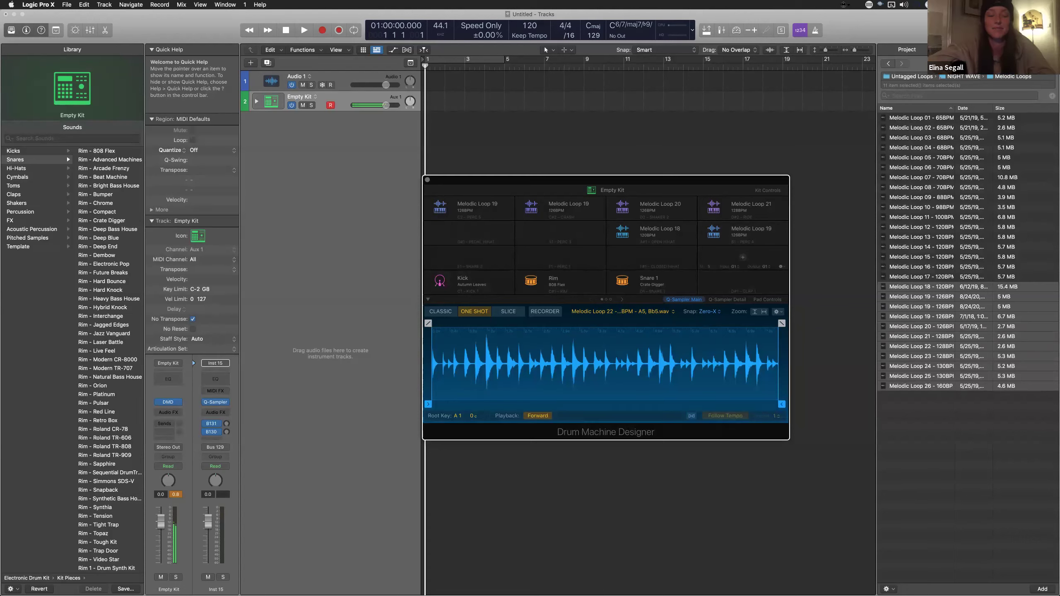
{"action": "left_click", "coordinate": [743, 233]}
{"action": "left_click", "coordinate": [713, 231]}
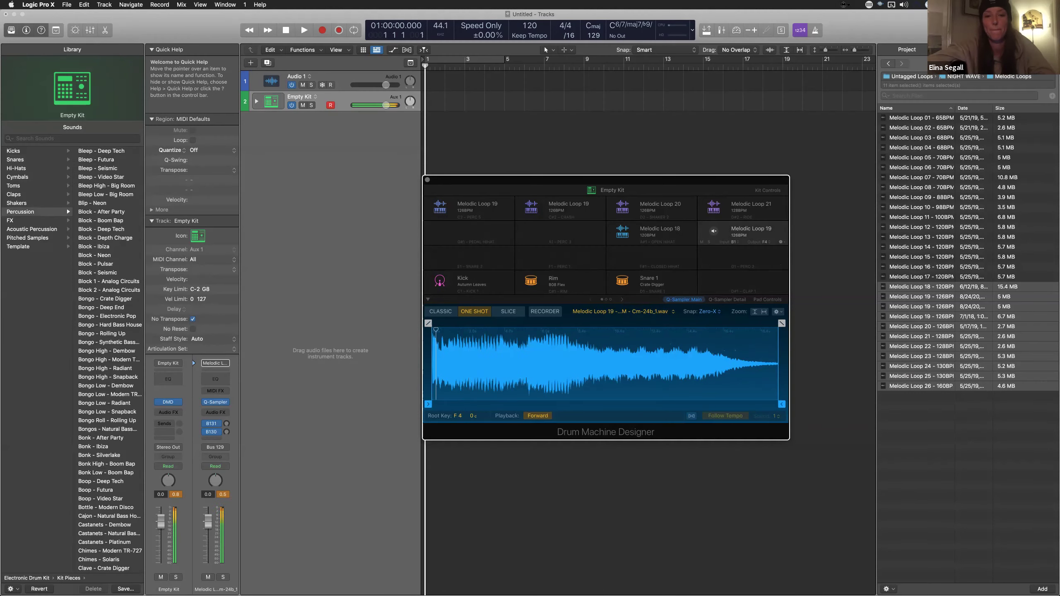
{"action": "left_click", "coordinate": [702, 242]}
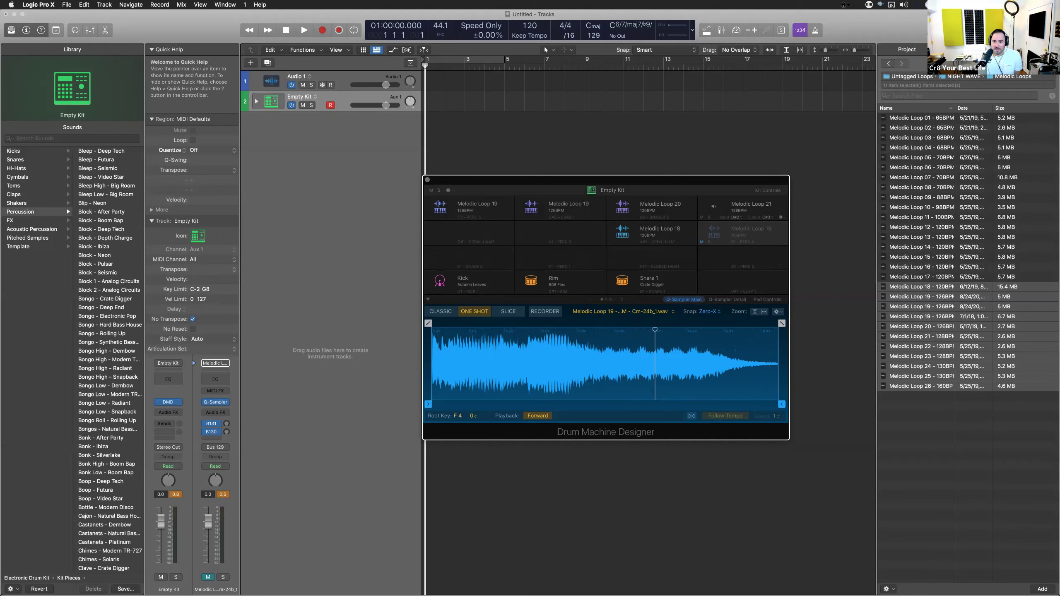
{"action": "left_click", "coordinate": [440, 311]}
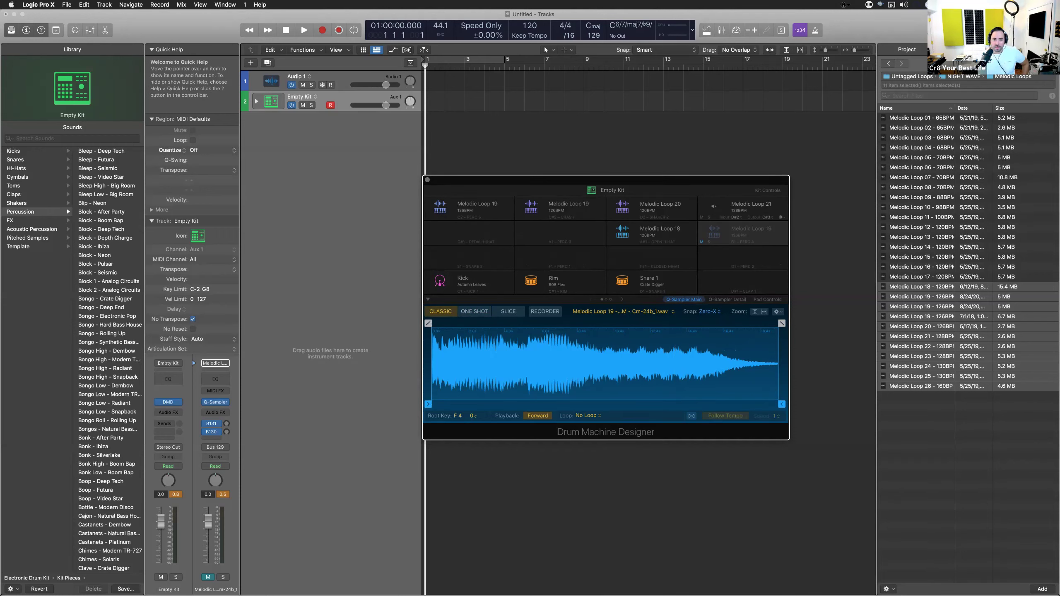
Expand the Empty Kit track stack to show its individual pad tracks, and hide the file browser
{"action": "left_click_drag", "start_coordinate": [606, 180], "coordinate": [641, 179]}
{"action": "left_click", "coordinate": [256, 101]}
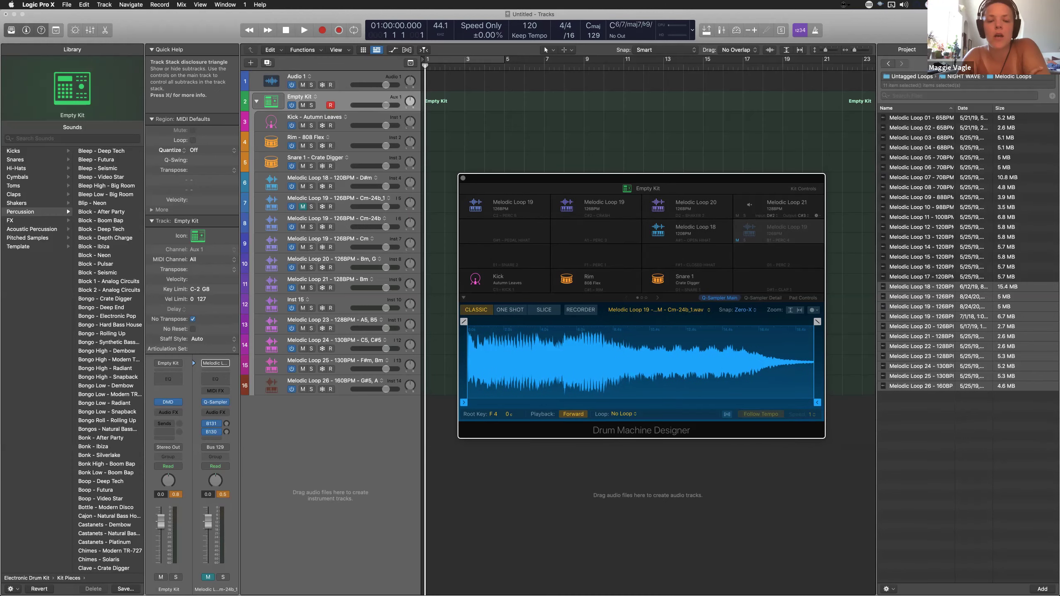
{"action": "left_click_drag", "start_coordinate": [641, 178], "coordinate": [616, 159]}
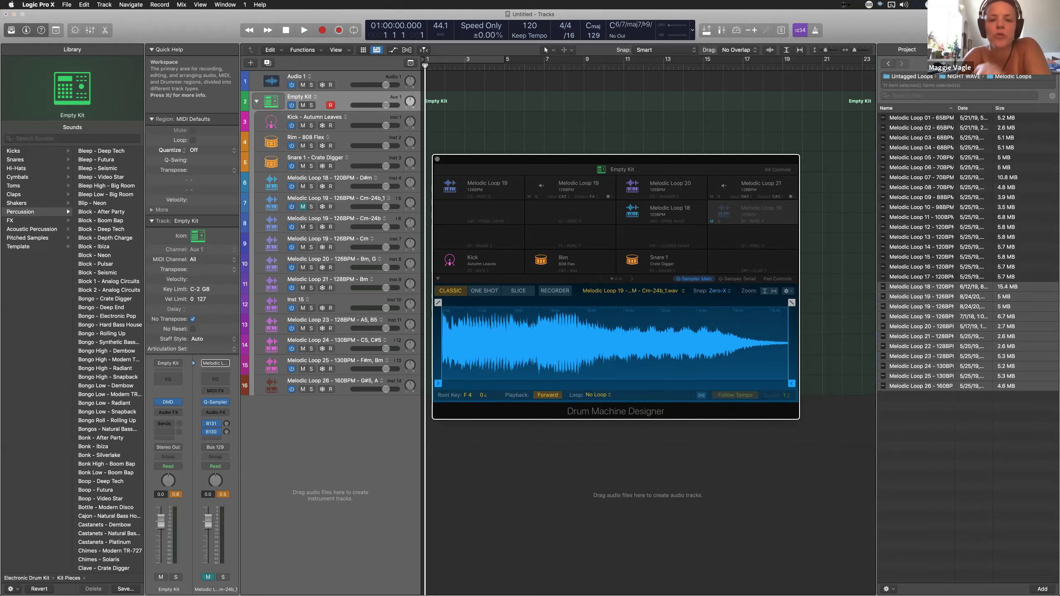
{"action": "left_click", "coordinate": [632, 279]}
{"action": "left_click", "coordinate": [632, 279]}
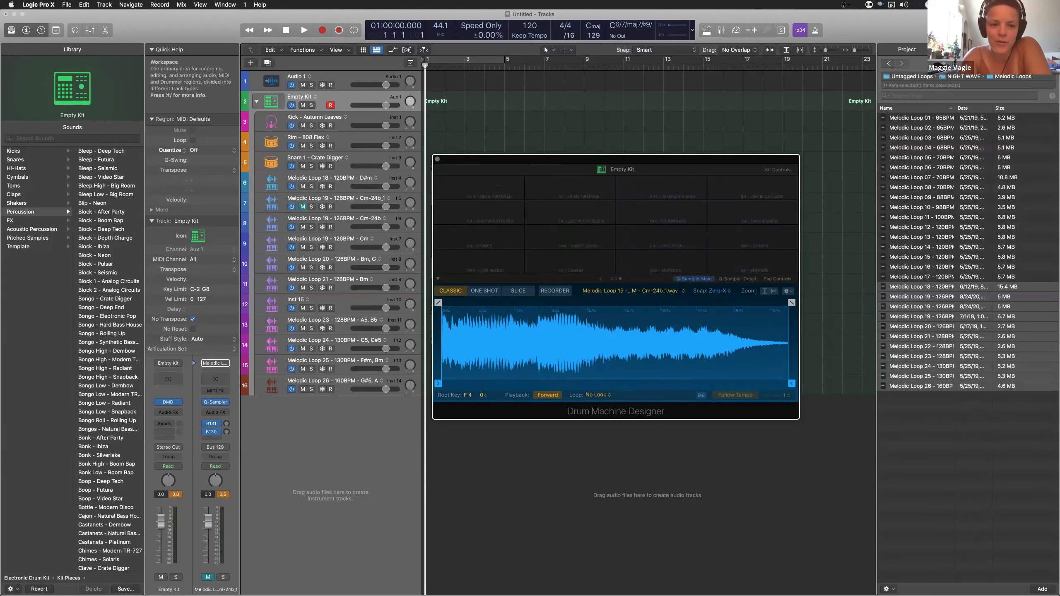
{"action": "key", "text": "f"}
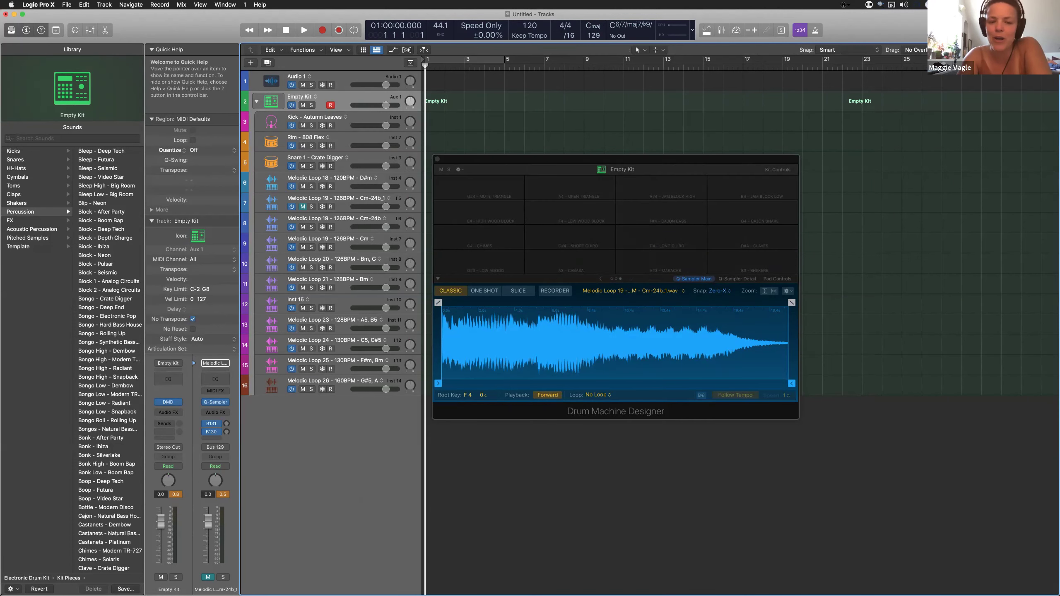
{"action": "left_click_drag", "start_coordinate": [615, 159], "coordinate": [618, 150]}
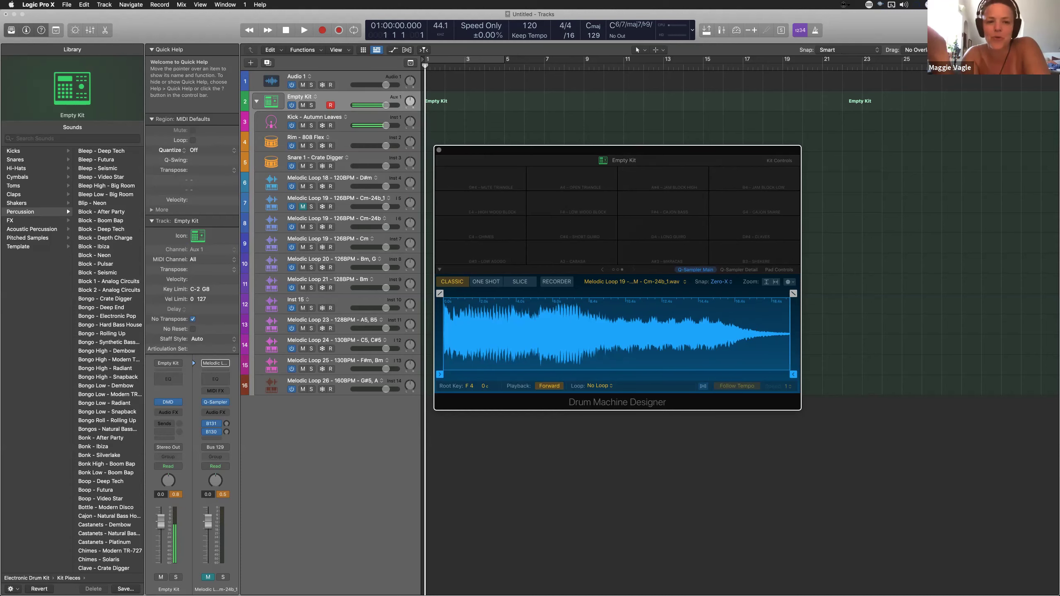
Try the One Shot and Classic modes on the muted Melodic Loop 19 pad's sample and set it to Slice mode
{"action": "scroll", "coordinate": [618, 215], "scroll_direction": "left", "scroll_amount": 1}
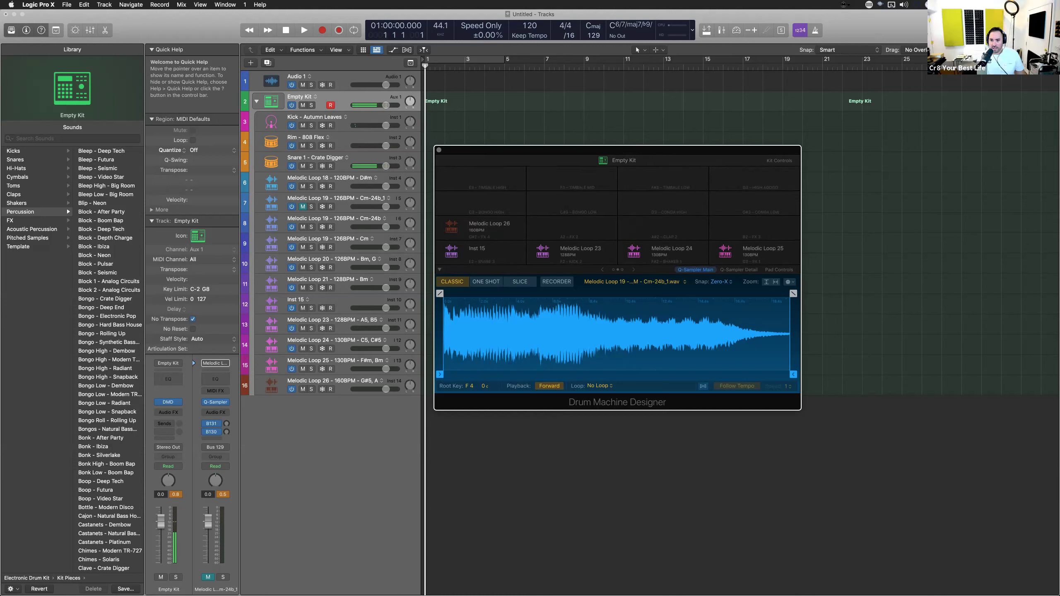
{"action": "scroll", "coordinate": [618, 215], "scroll_direction": "left", "scroll_amount": 1}
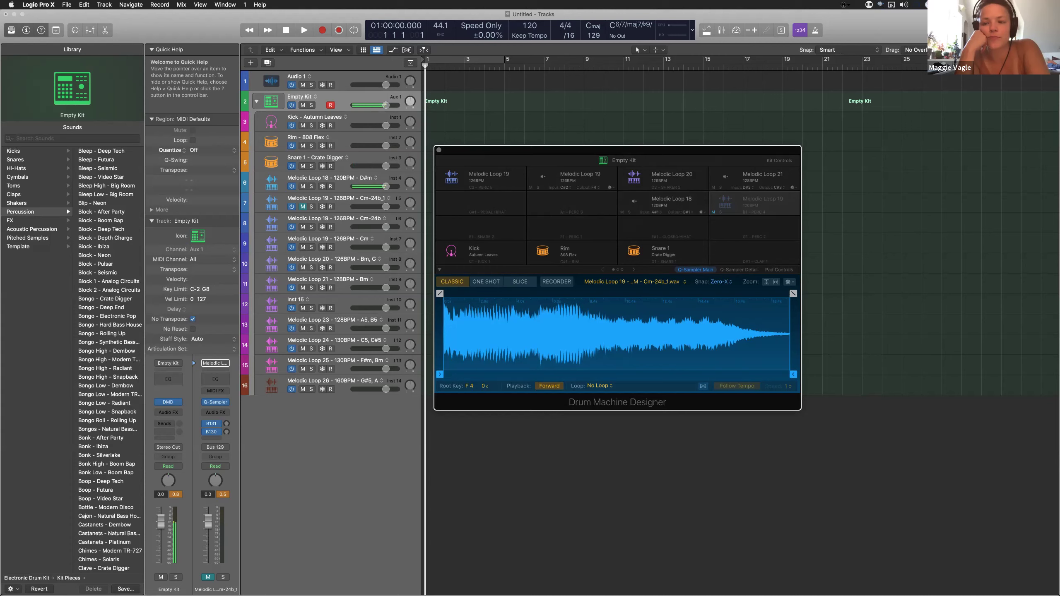
{"action": "left_click", "coordinate": [485, 282]}
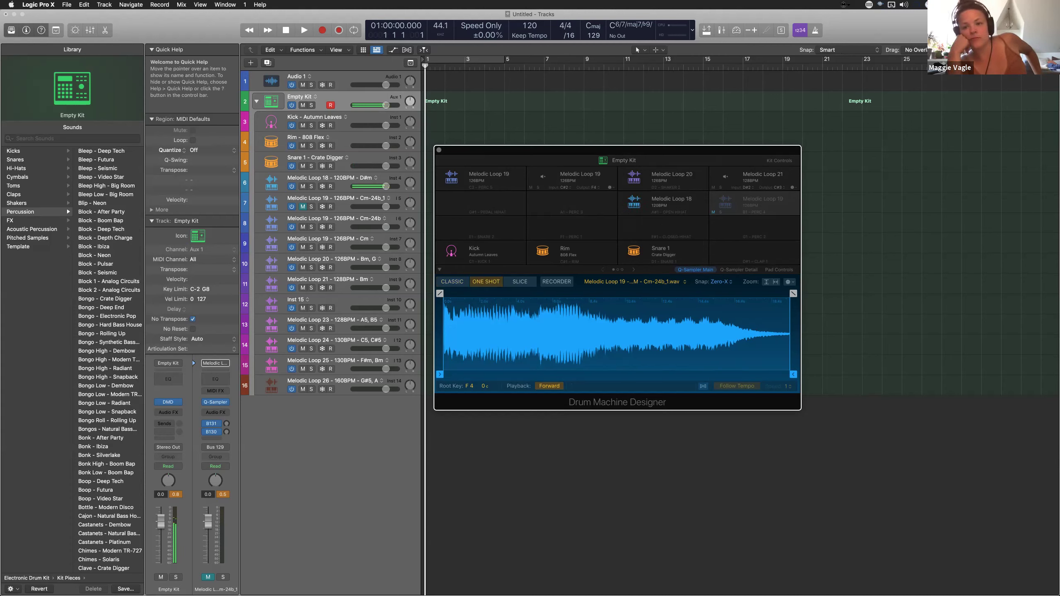
{"action": "left_click", "coordinate": [452, 281]}
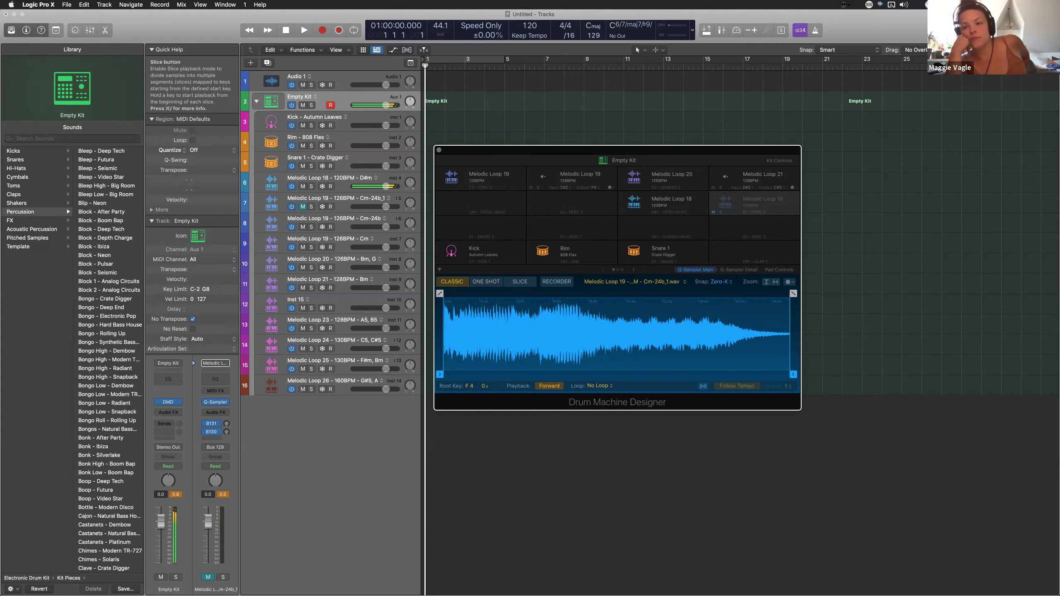
{"action": "left_click", "coordinate": [519, 282]}
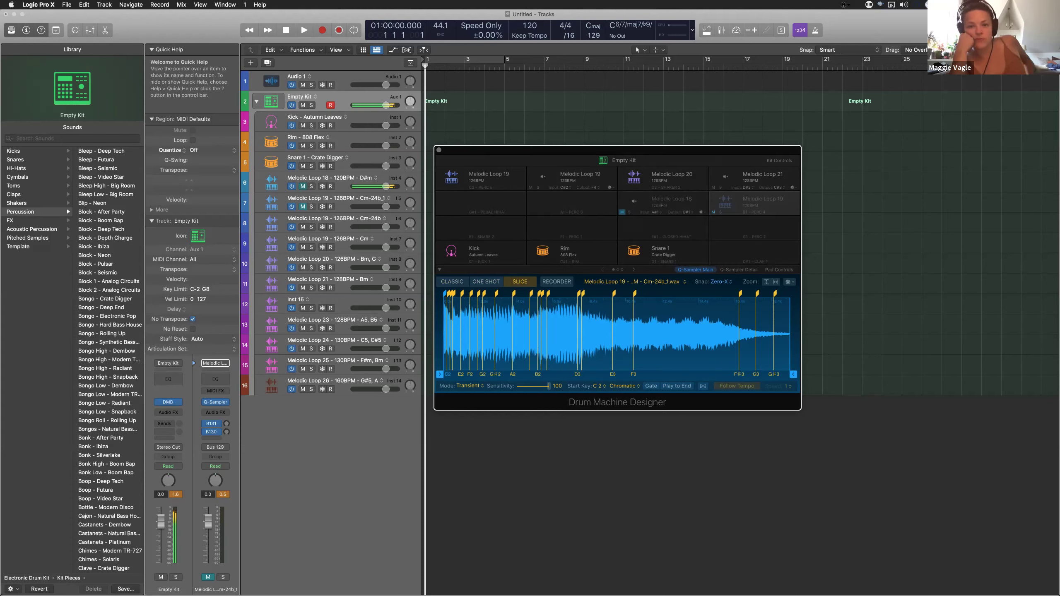
Set the muted Melodic Loop 18 pad's sample to Classic mode and play the project briefly
{"action": "left_click", "coordinate": [663, 203]}
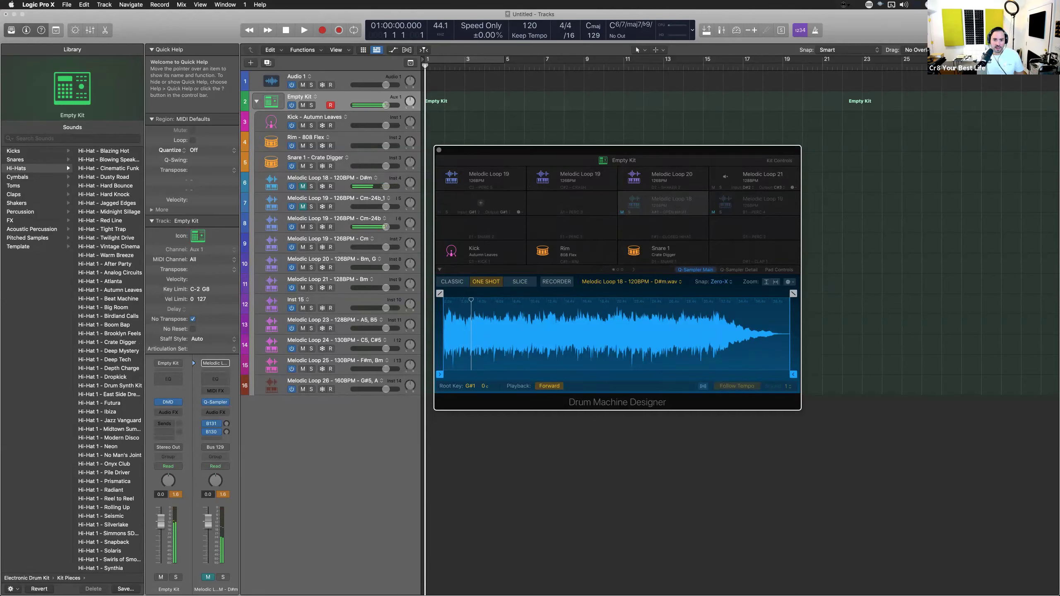
{"action": "left_click", "coordinate": [453, 281]}
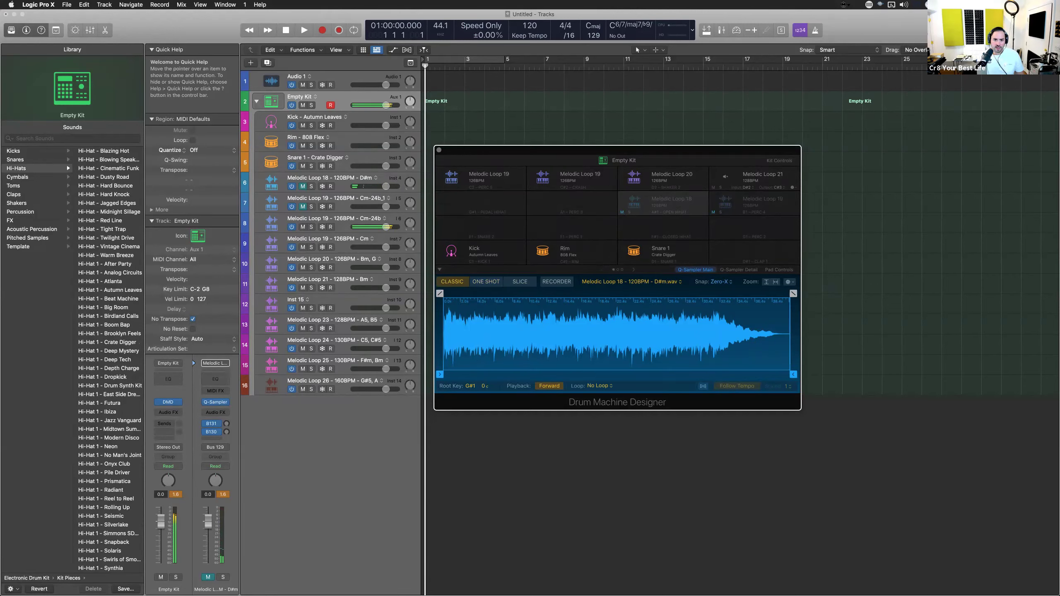
{"action": "key", "text": "space"}
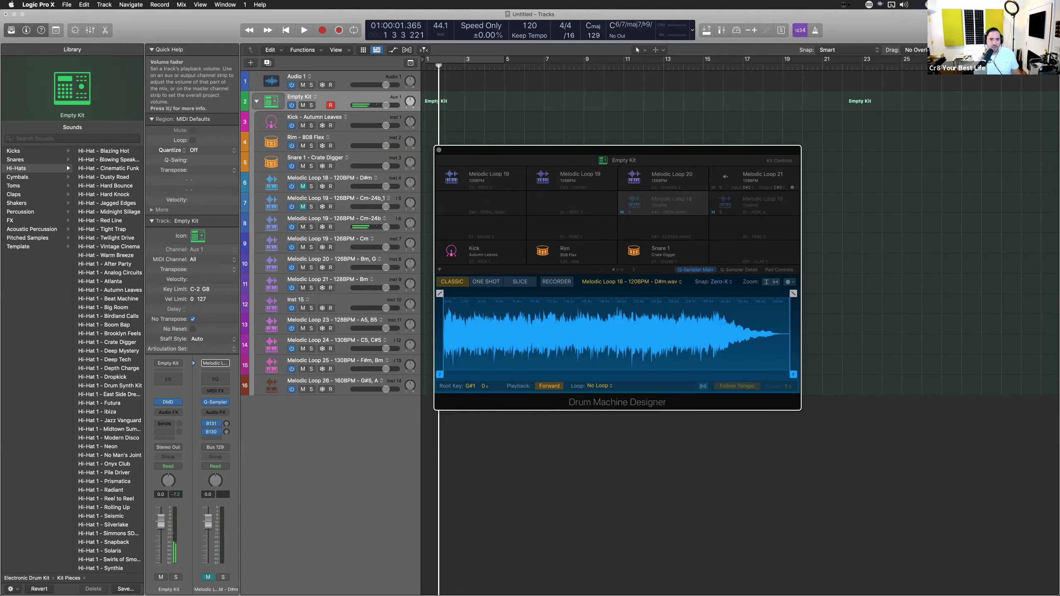
Set the sample on the Melodic Loop 19 - 126BPM - Cm-24b track to Classic mode, and reposition the drum machine window
{"action": "left_click", "coordinate": [271, 222]}
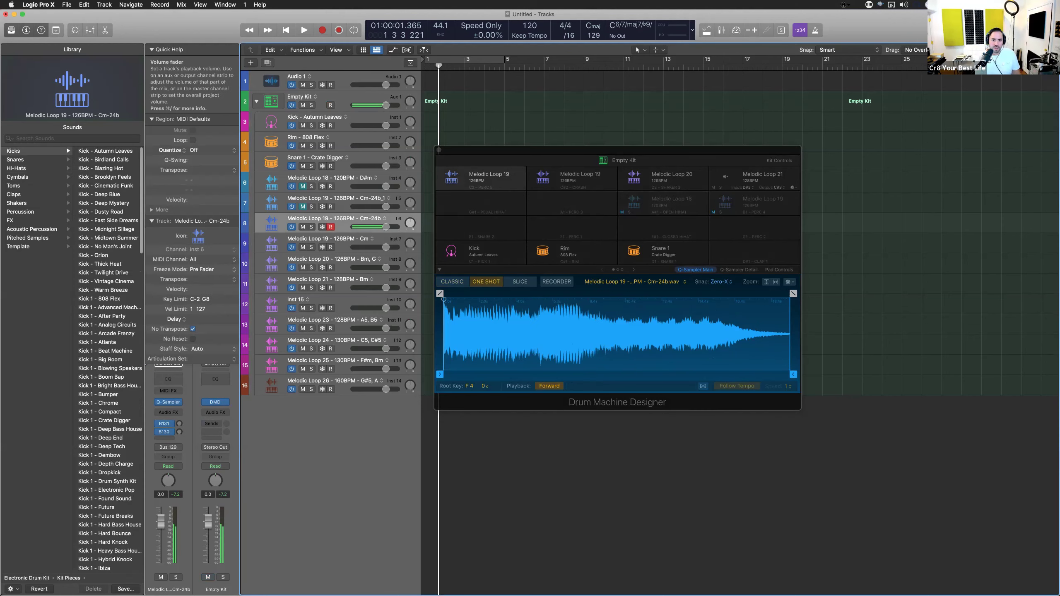
{"action": "left_click", "coordinate": [452, 282]}
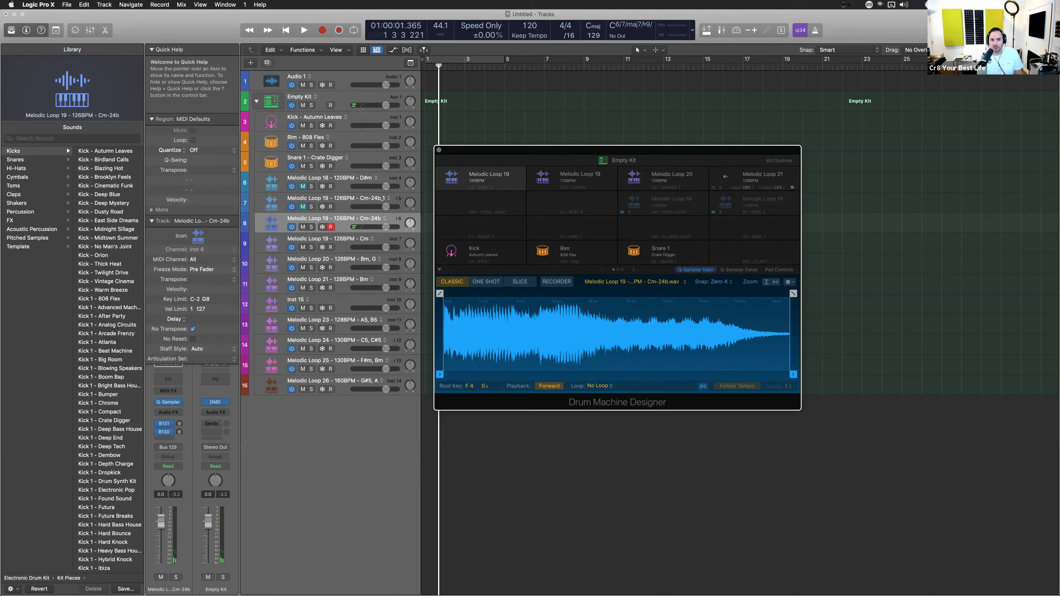
{"action": "left_click", "coordinate": [299, 97]}
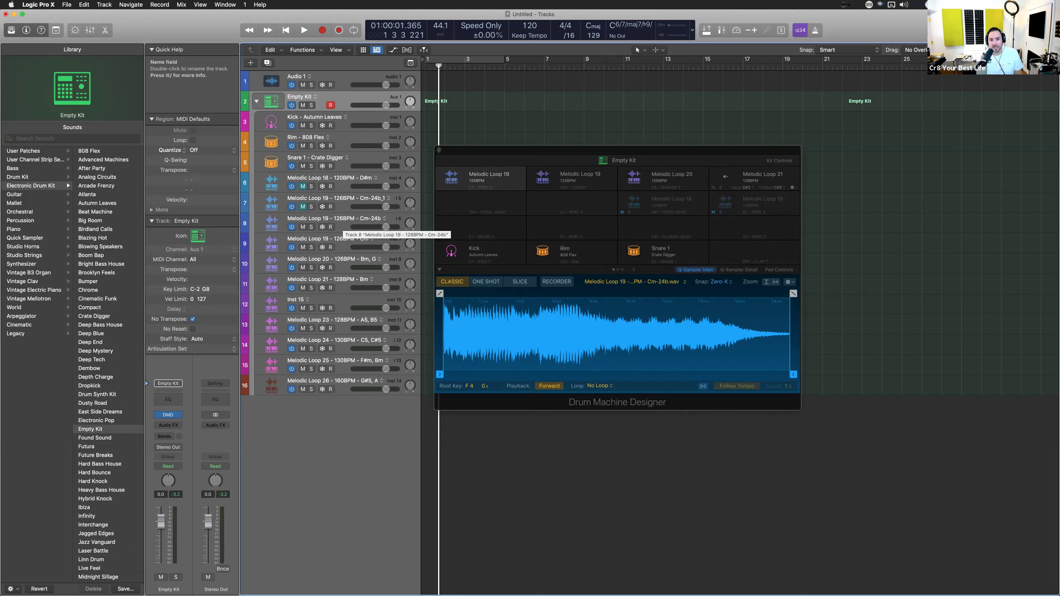
{"action": "left_click", "coordinate": [334, 224]}
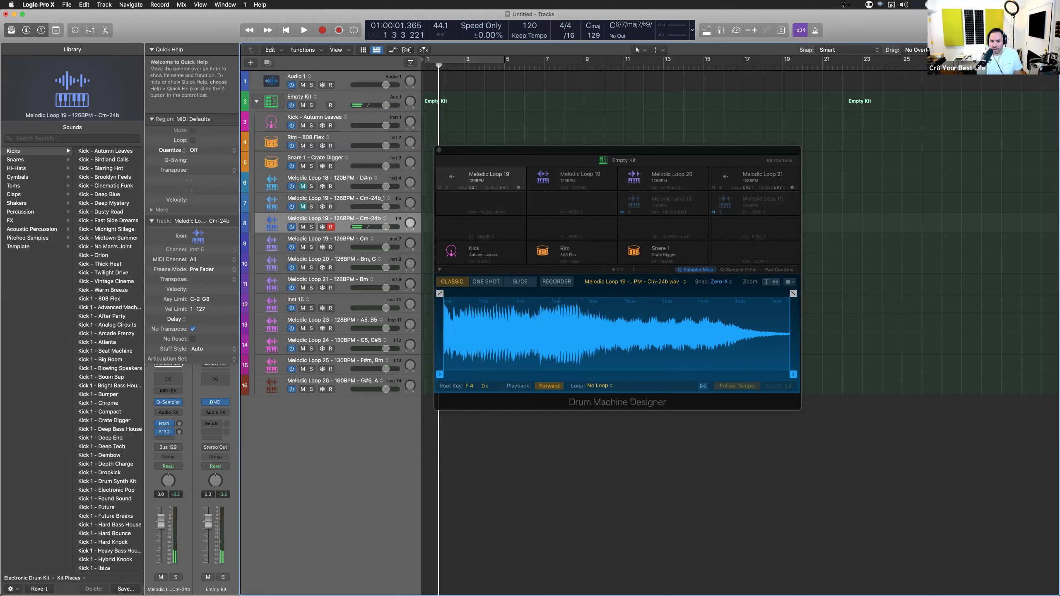
{"action": "left_click_drag", "start_coordinate": [618, 150], "coordinate": [668, 144]}
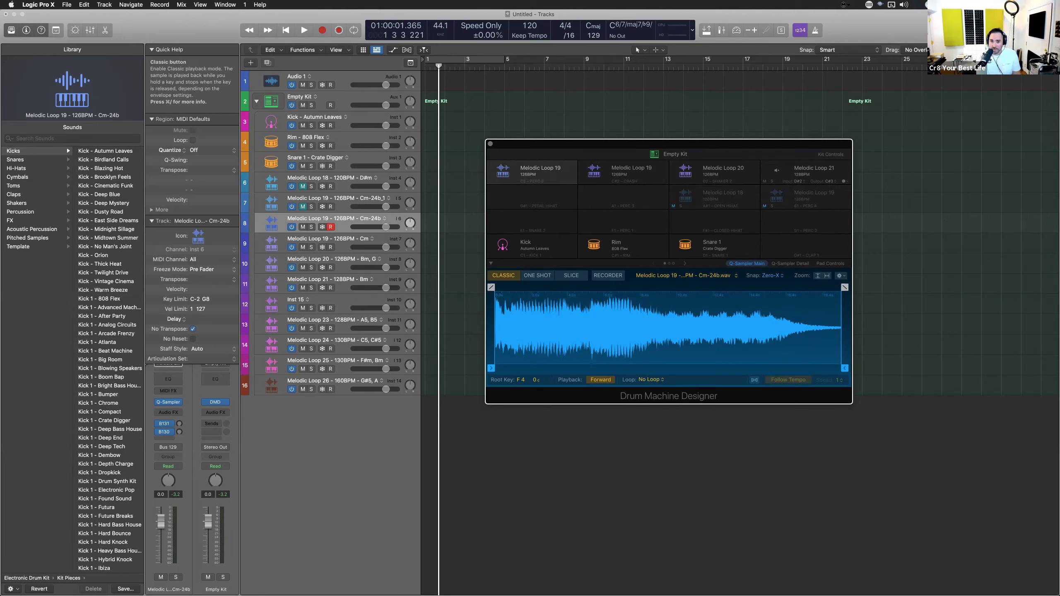
Try One Shot mode on the Melodic Loop 19 sample, restore Classic, and audition its pad
{"action": "left_click", "coordinate": [537, 275]}
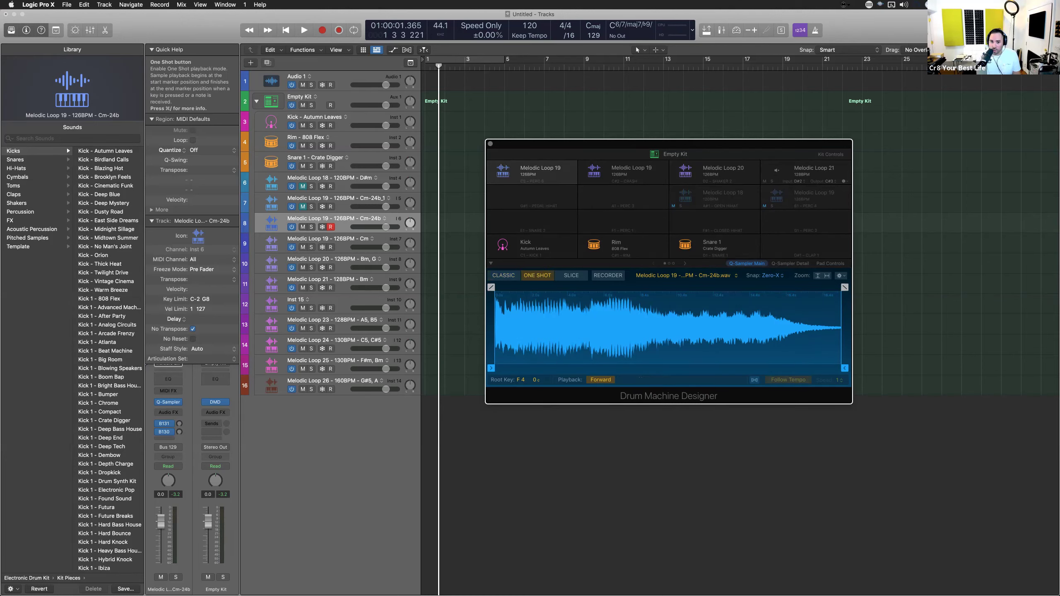
{"action": "left_click", "coordinate": [503, 275]}
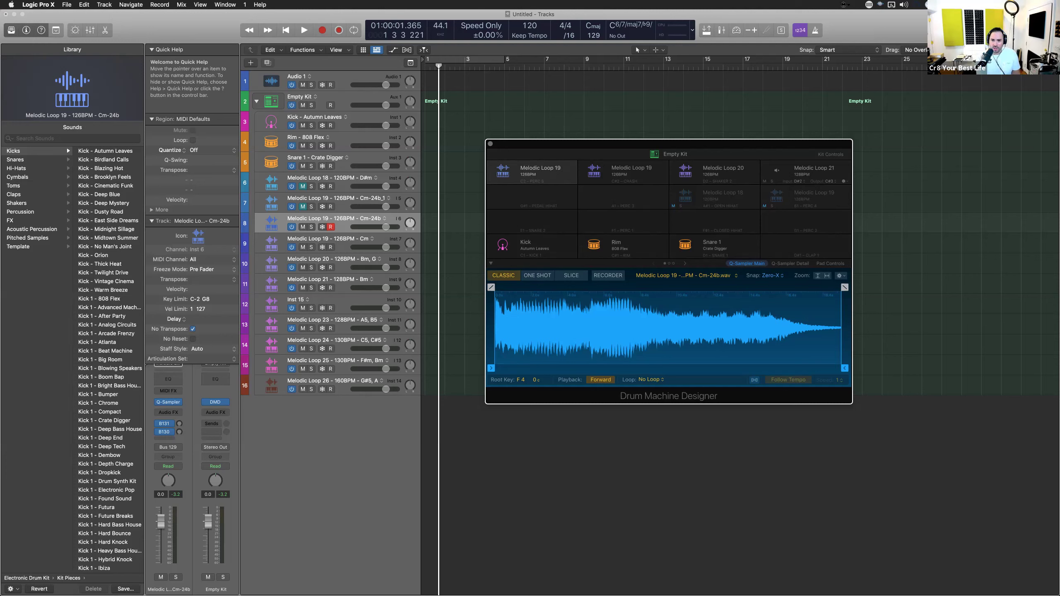
{"action": "left_click", "coordinate": [503, 170]}
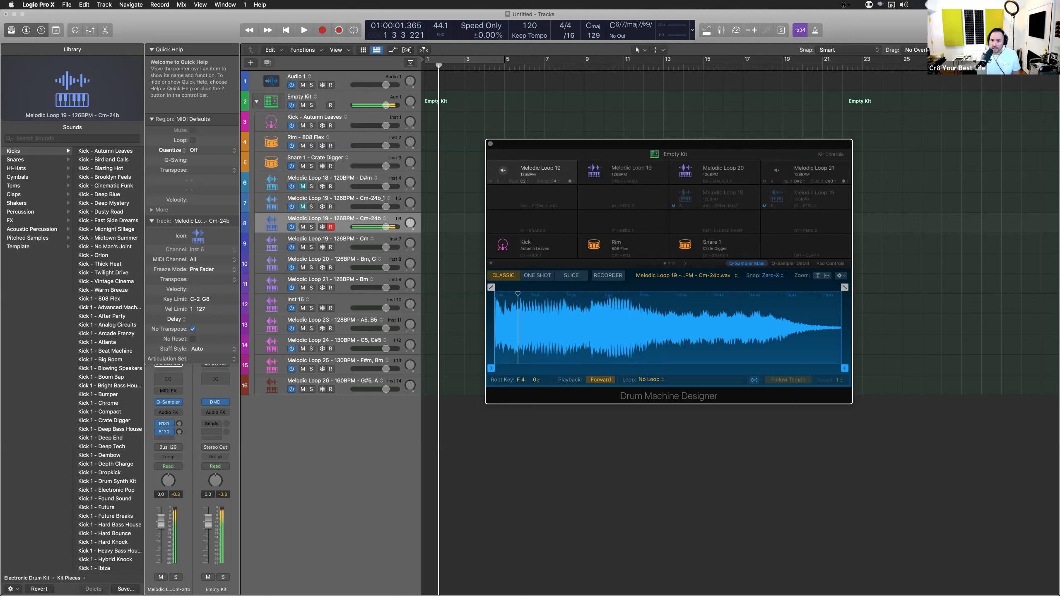
Lower the Empty Kit volume to -3.4 dB and turn on Flex with Follow Tempo for the Melodic Loop 19 sample
{"action": "left_click_drag", "start_coordinate": [386, 104], "coordinate": [379, 105]}
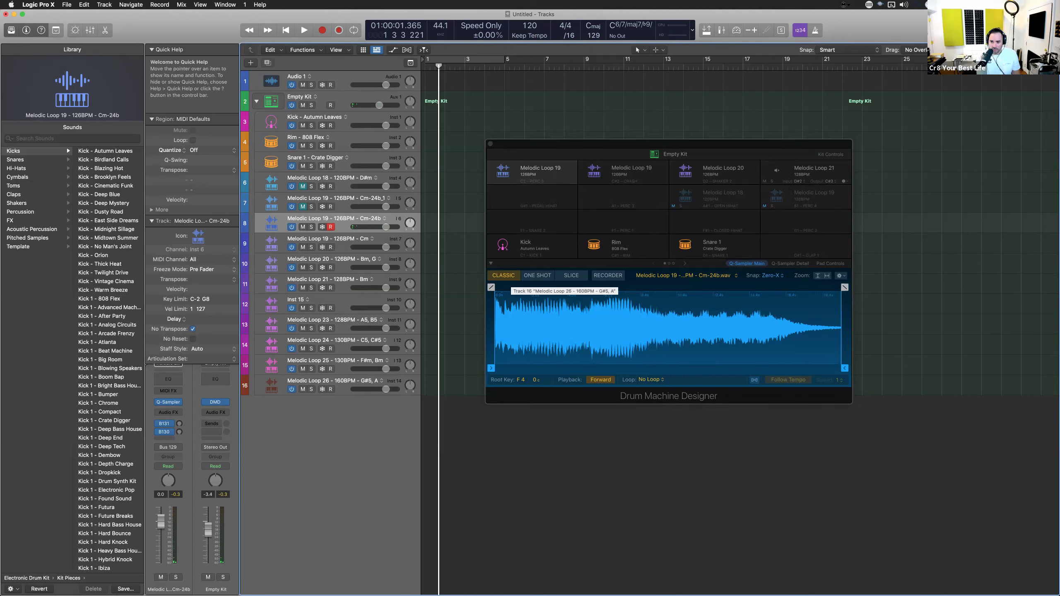
{"action": "left_click", "coordinate": [755, 380]}
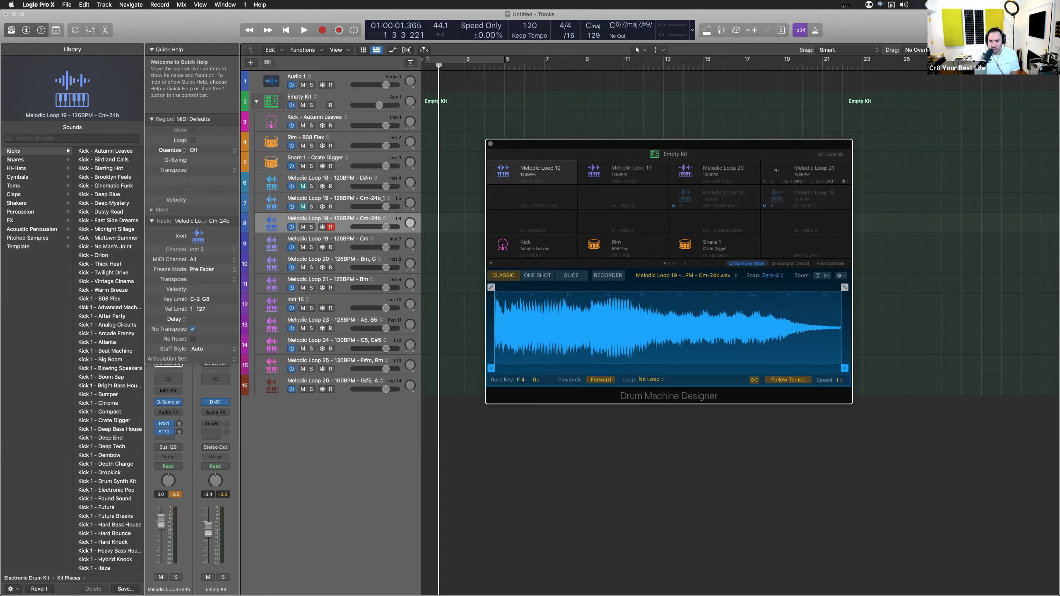
{"action": "left_click_drag", "start_coordinate": [669, 144], "coordinate": [668, 139]}
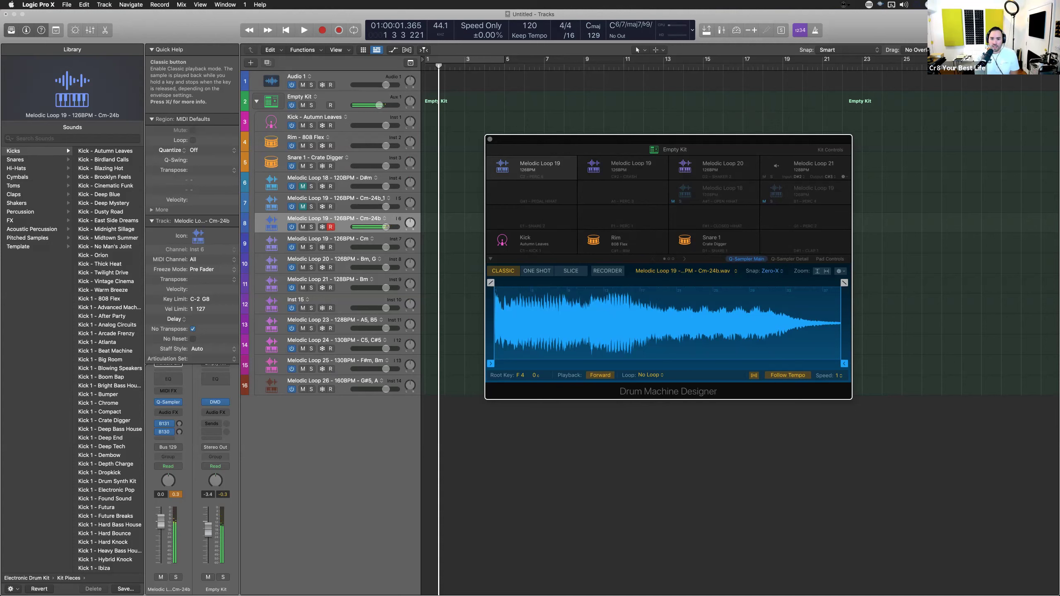
Try One Shot and Slice modes on the Melodic Loop 19 sample, enable Gate for the slices, and switch to Recorder mode
{"action": "left_click", "coordinate": [537, 270]}
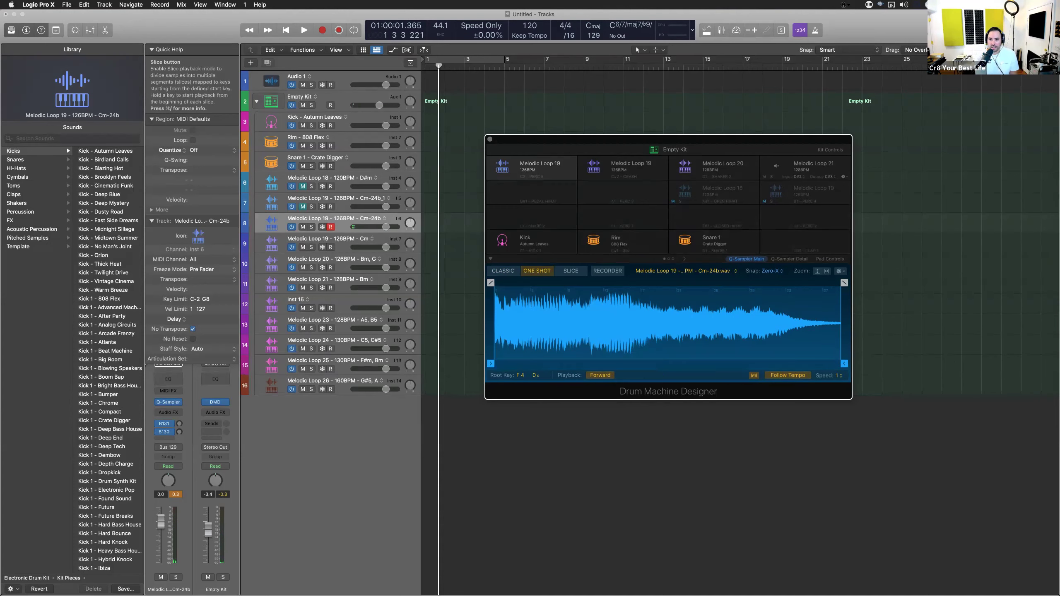
{"action": "left_click", "coordinate": [571, 271]}
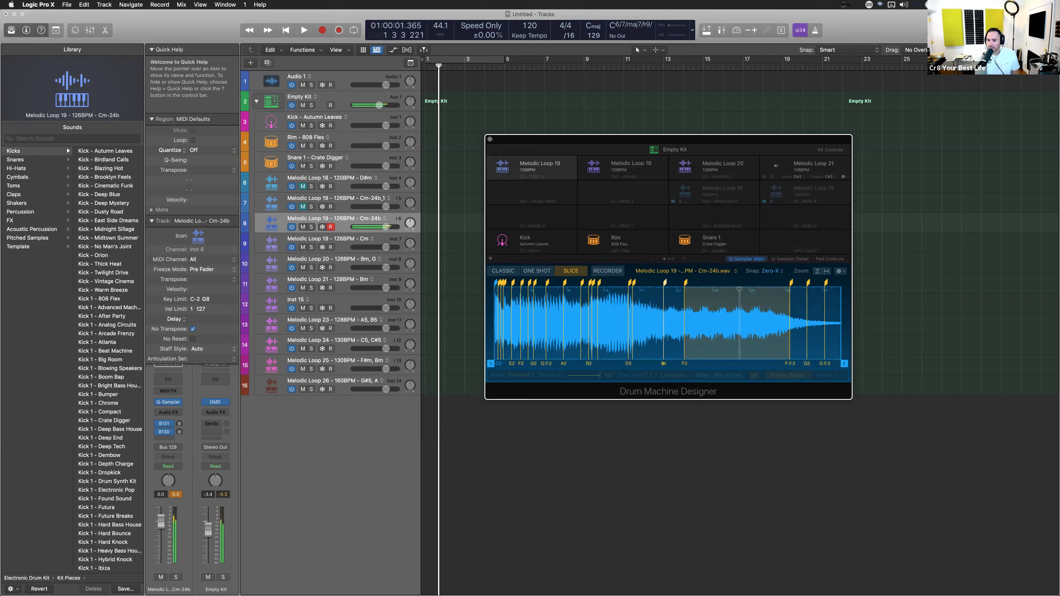
{"action": "left_click", "coordinate": [701, 375]}
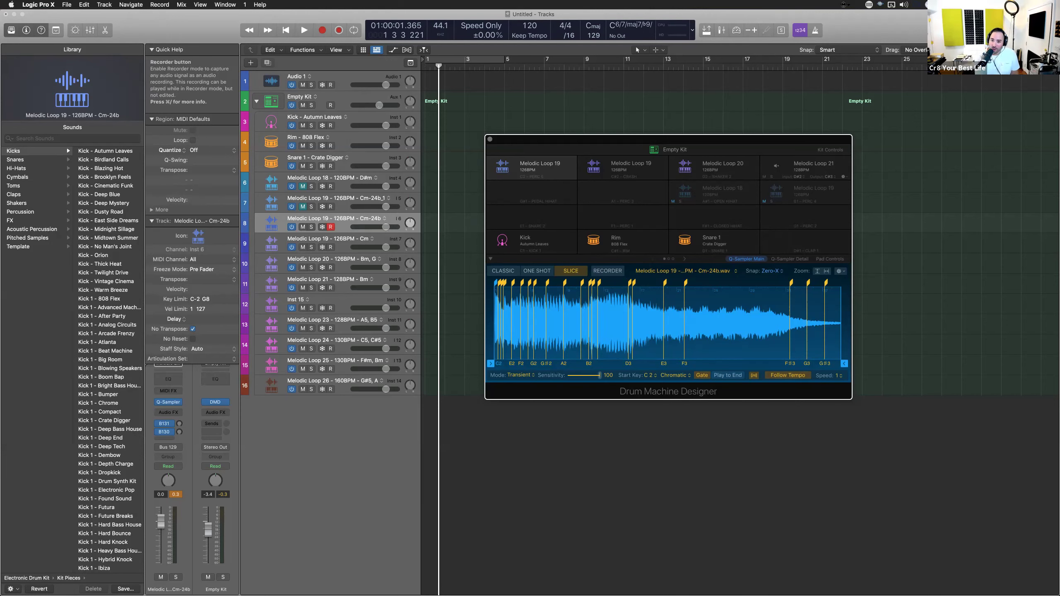
{"action": "left_click", "coordinate": [607, 270]}
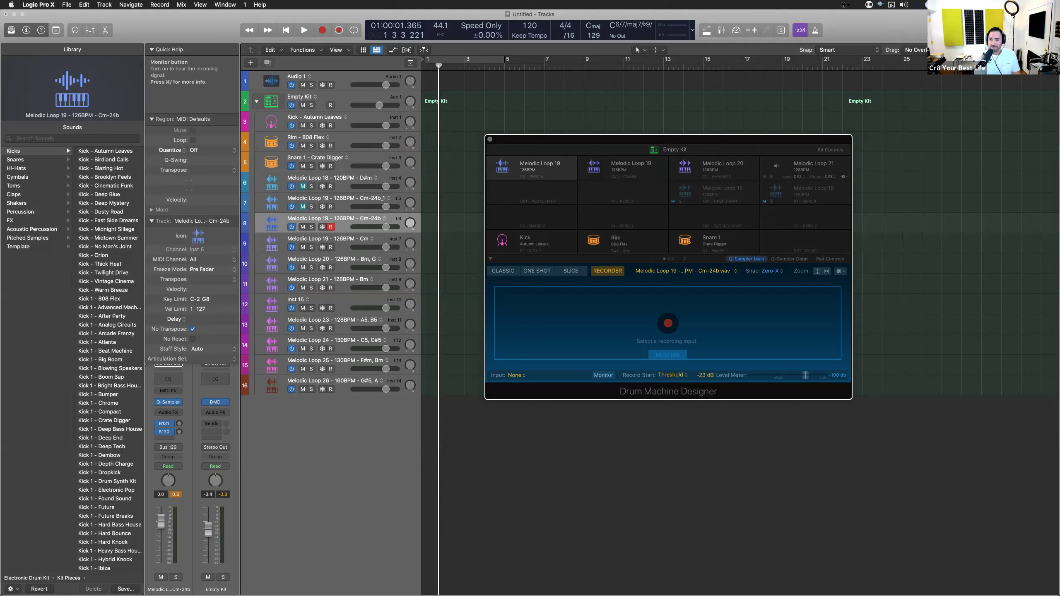
Show the Apple Loops browser and add 16mm Film Electric Piano to the empty second pad of the third row
{"action": "left_click_drag", "start_coordinate": [668, 139], "coordinate": [576, 135]}
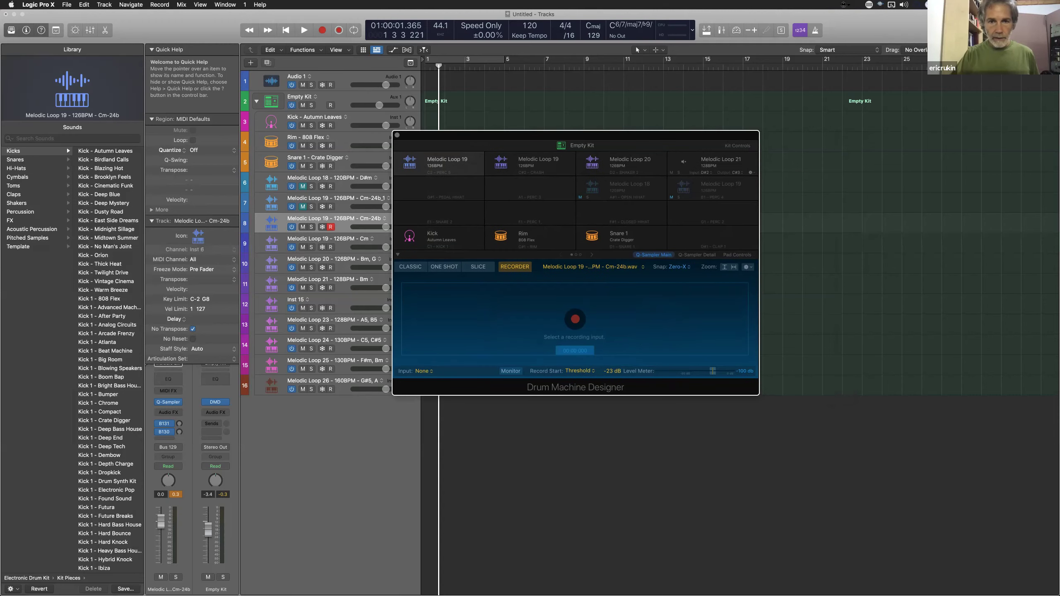
{"action": "key", "text": "o"}
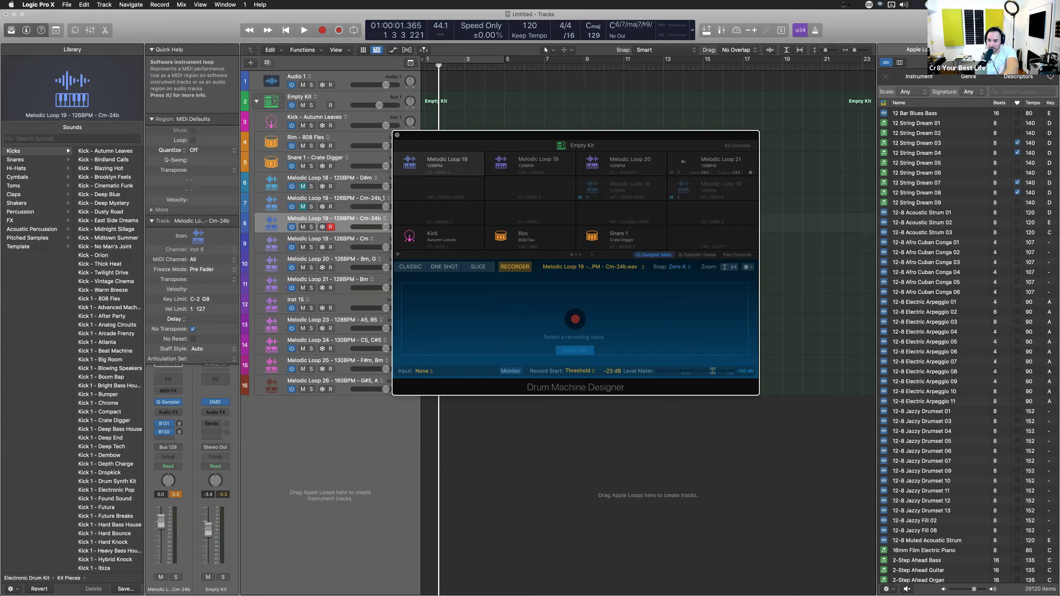
{"action": "left_click_drag", "start_coordinate": [885, 533], "coordinate": [562, 215]}
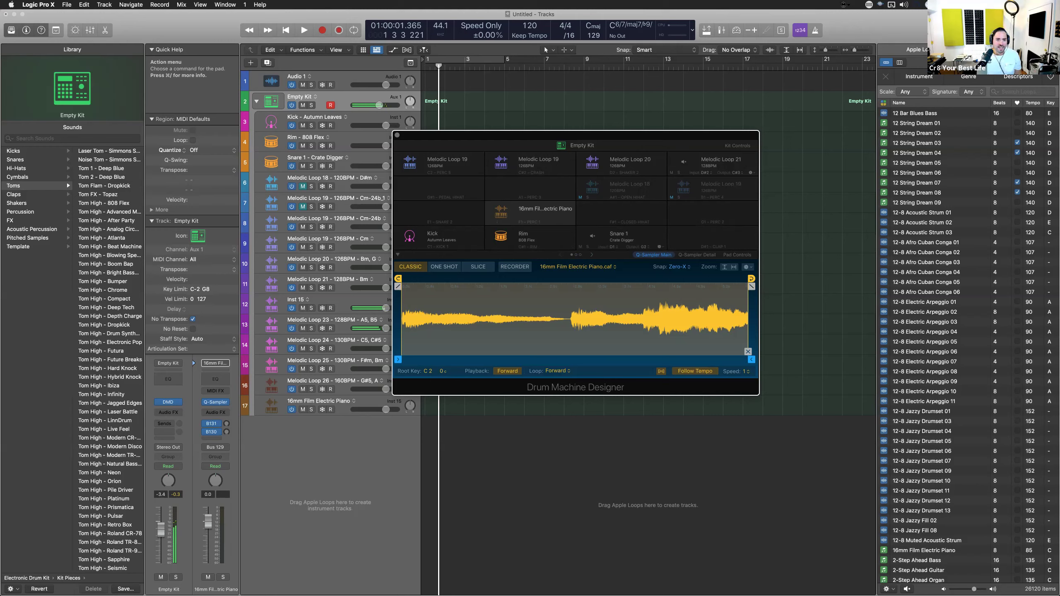
Mute the Melodic Loop 23 track and set the Inst 15 pad's sample to Slice mode
{"action": "left_click", "coordinate": [332, 320]}
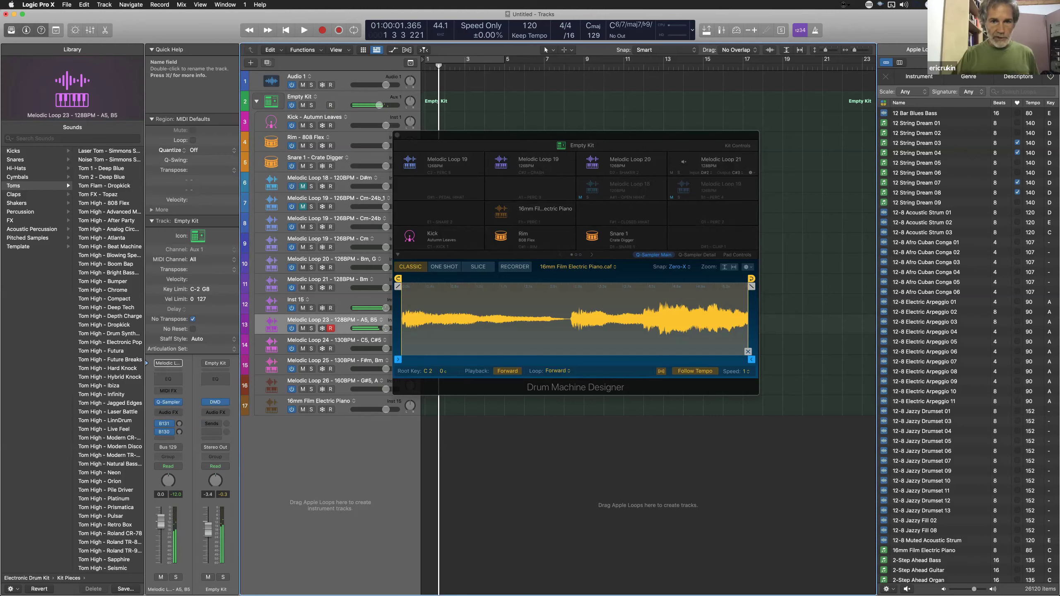
{"action": "left_click", "coordinate": [303, 328]}
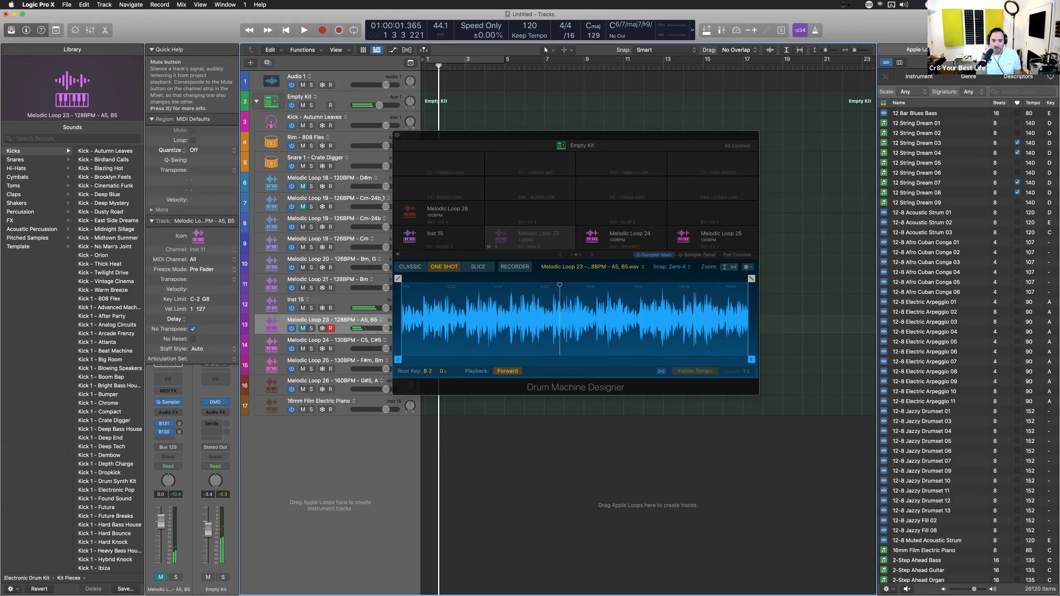
{"action": "left_click", "coordinate": [302, 329]}
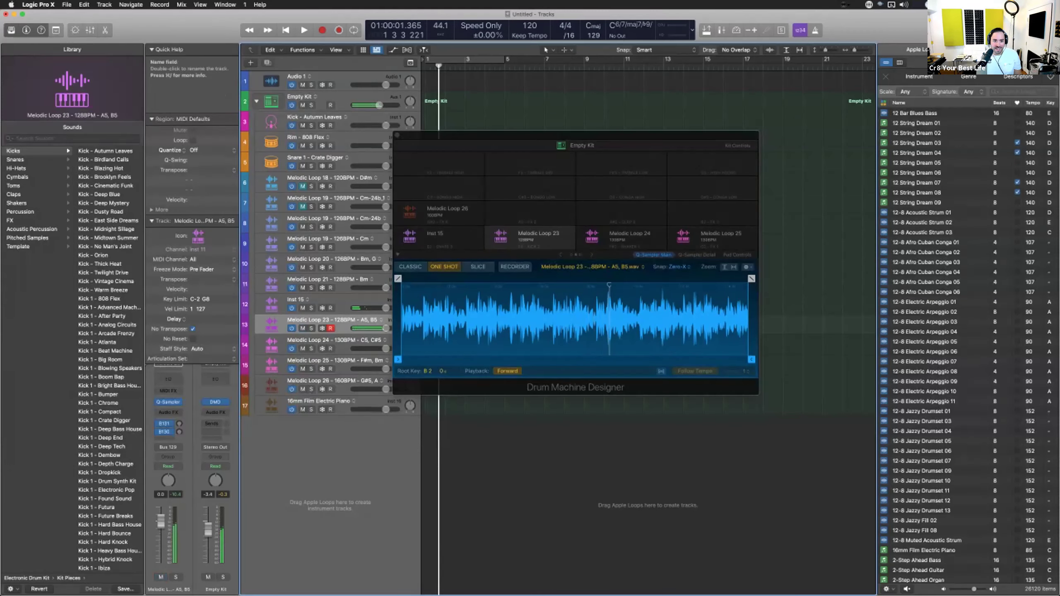
{"action": "left_click", "coordinate": [299, 300]}
{"action": "left_click", "coordinate": [303, 328]}
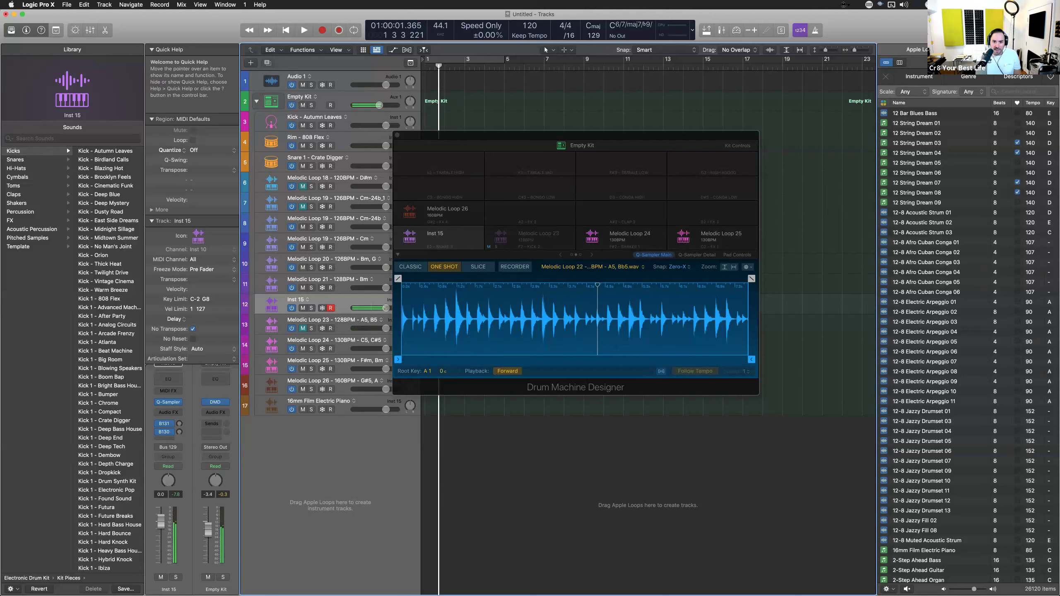
{"action": "left_click", "coordinate": [478, 266]}
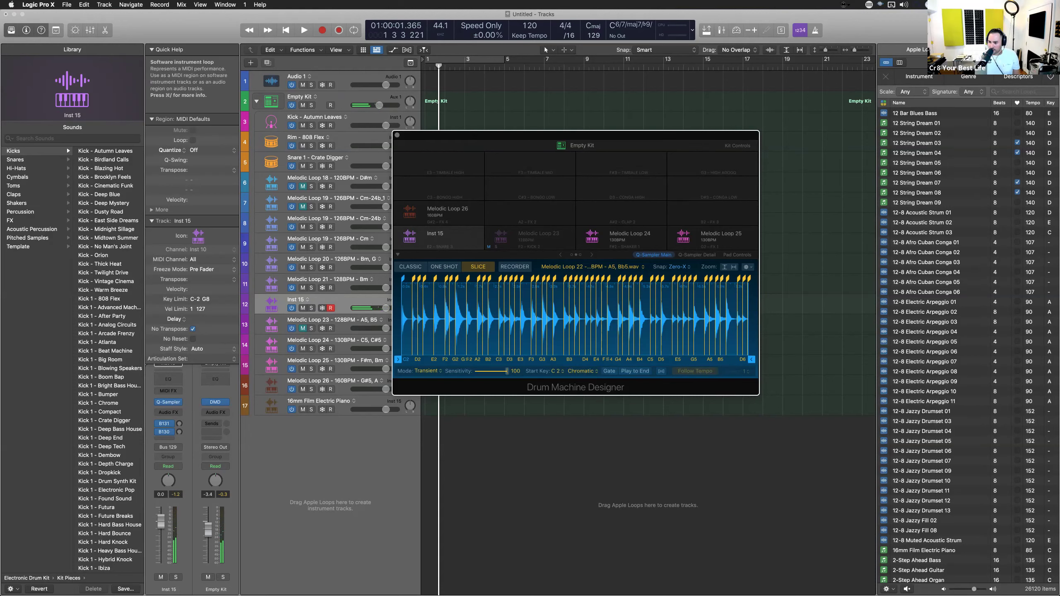
Move the drum machine window clear of the tracks and record a sliced part on Inst 15 from the project start, about five bars long
{"action": "left_click", "coordinate": [923, 551]}
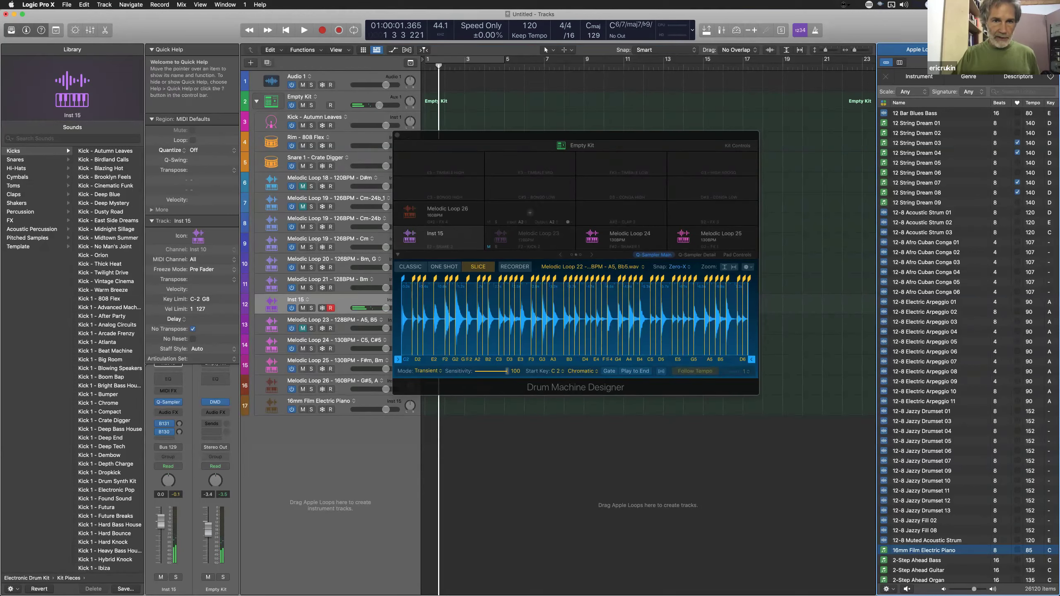
{"action": "left_click_drag", "start_coordinate": [575, 135], "coordinate": [810, 72]}
{"action": "key", "text": "Return"}
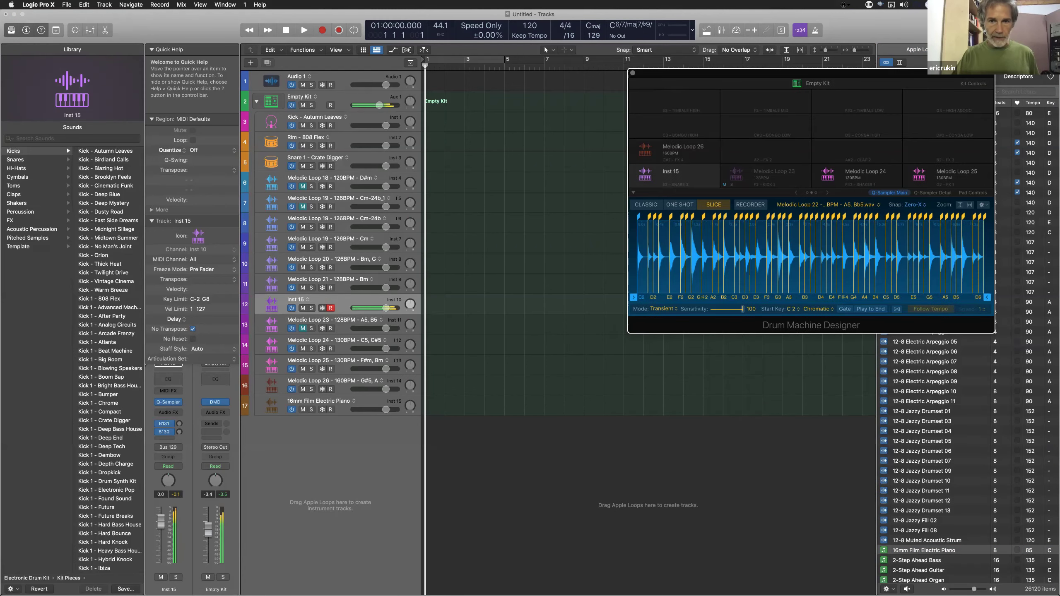
{"action": "key", "text": "r"}
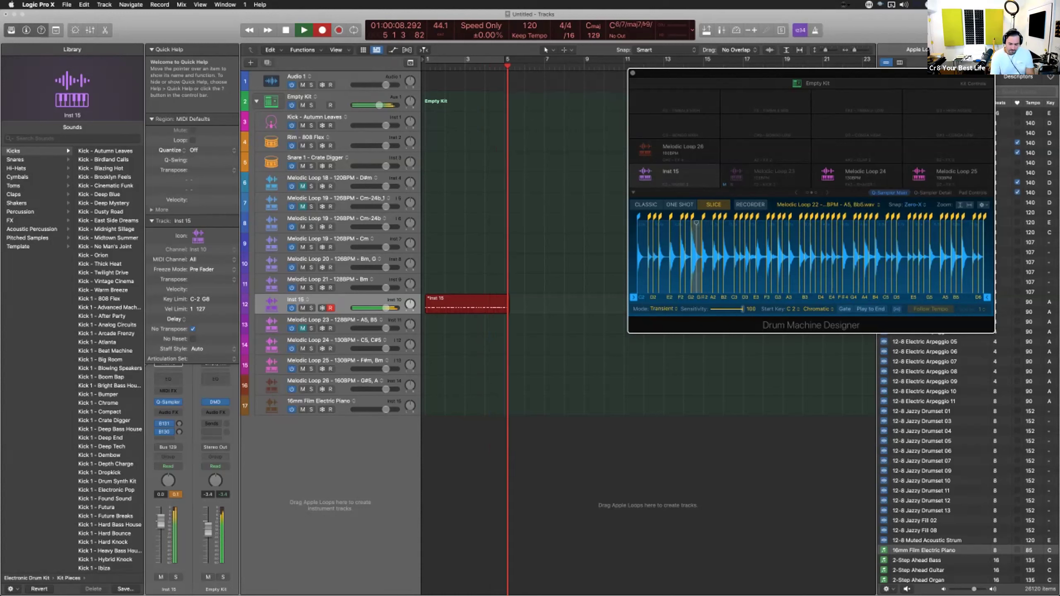
{"action": "key", "text": "space"}
Open the recorded Inst 15 region in the Piano Roll, select all its notes, return to the project start, and hide the Library
{"action": "key", "text": "p"}
{"action": "key", "text": "super+a"}
{"action": "key", "text": "Return"}
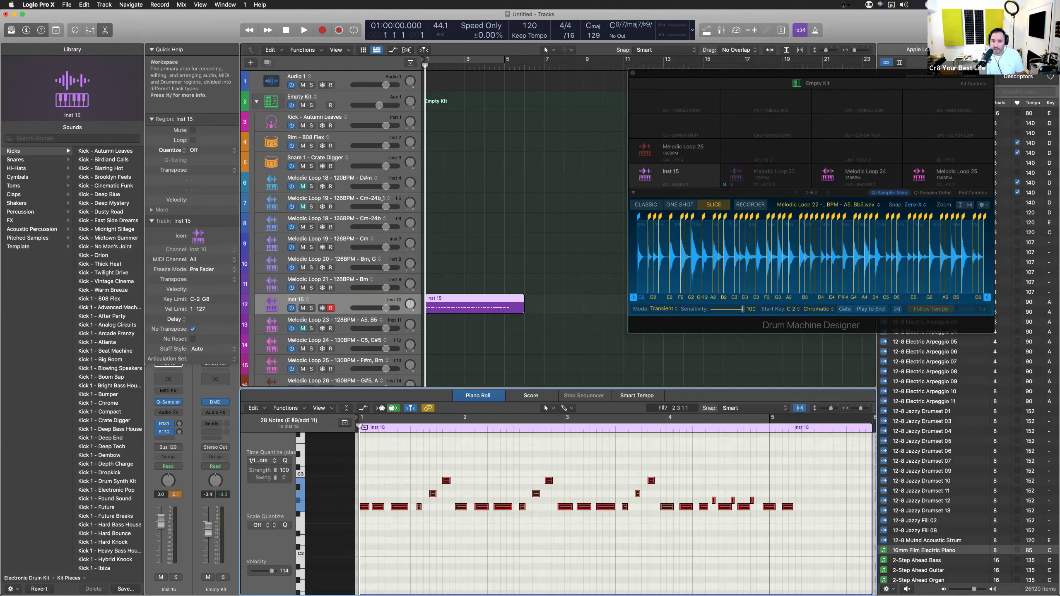
{"action": "key", "text": "y"}
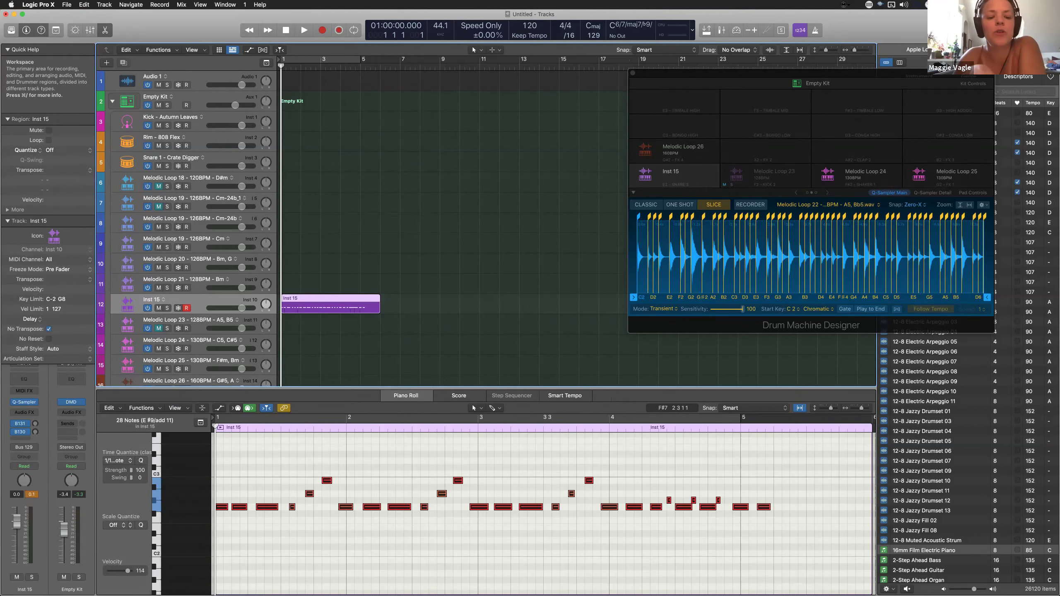
Create a pattern region directly after the recorded MIDI region on the Inst 15 track, and reselect the recorded region
{"action": "right_click", "coordinate": [396, 305]}
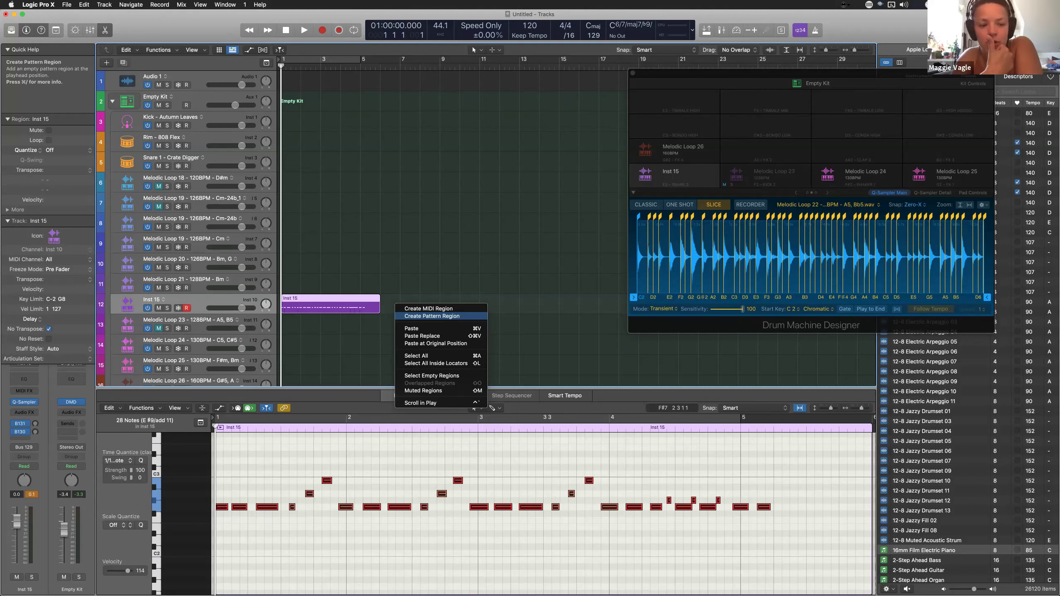
{"action": "left_click", "coordinate": [431, 316]}
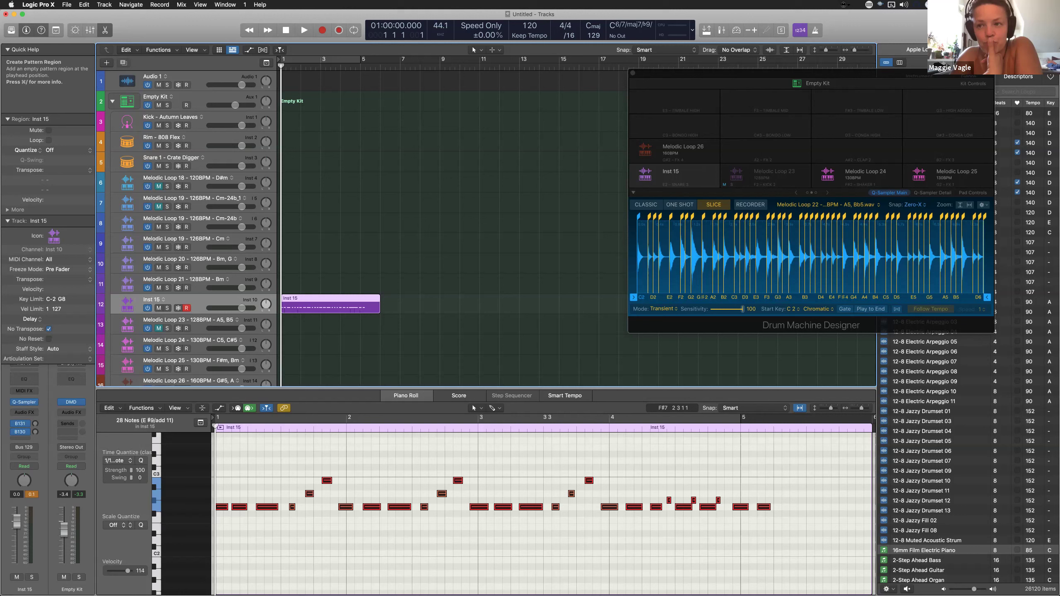
{"action": "left_click", "coordinate": [420, 304]}
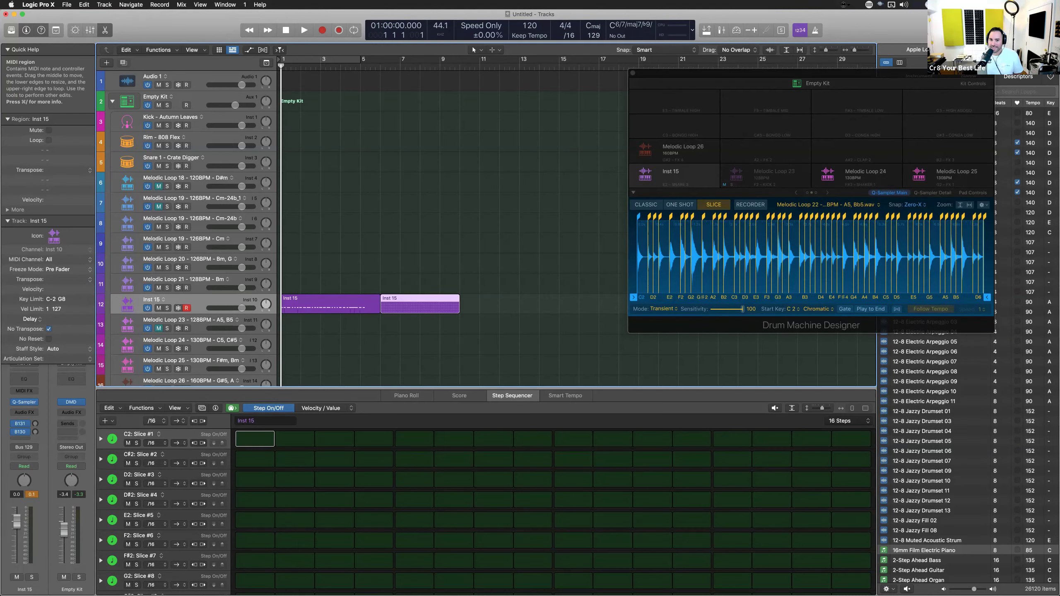
{"action": "left_click", "coordinate": [331, 304]}
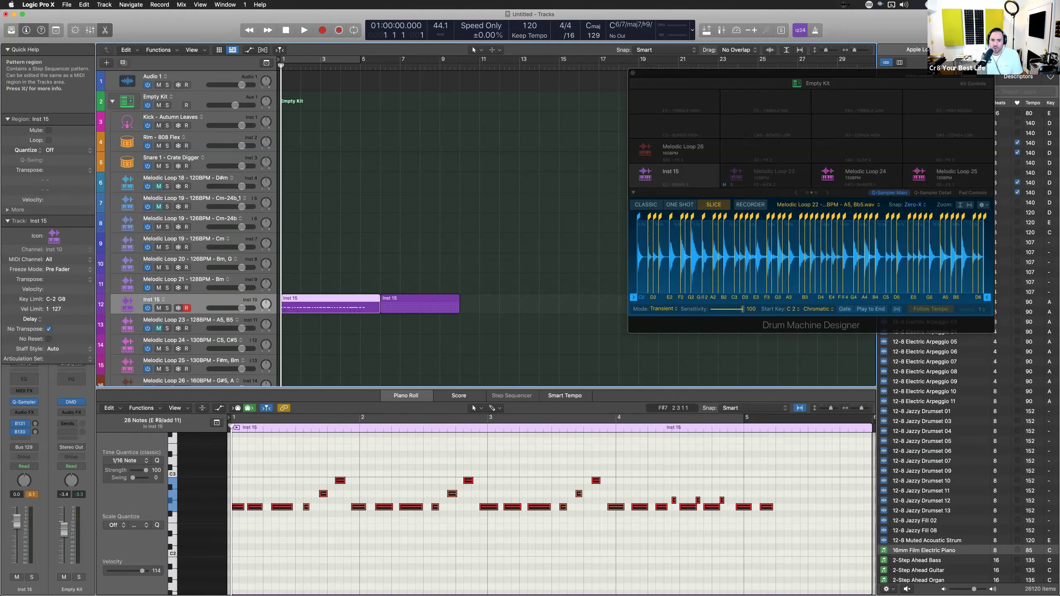
Compare the recorded Inst 15 MIDI region with the pattern region beside it by viewing each in its own editor
{"action": "left_click", "coordinate": [420, 304]}
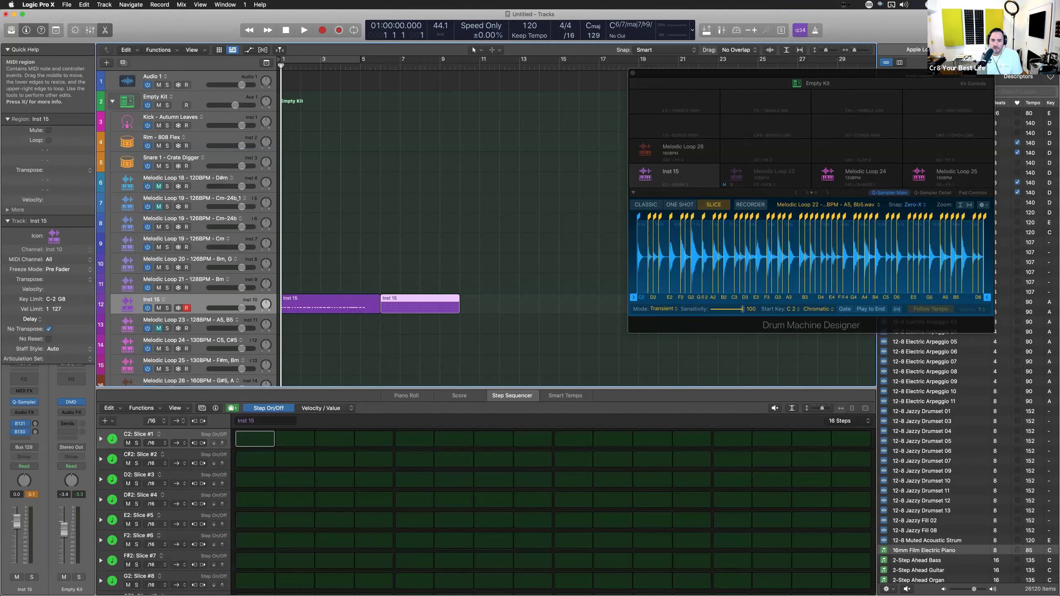
{"action": "left_click", "coordinate": [331, 304]}
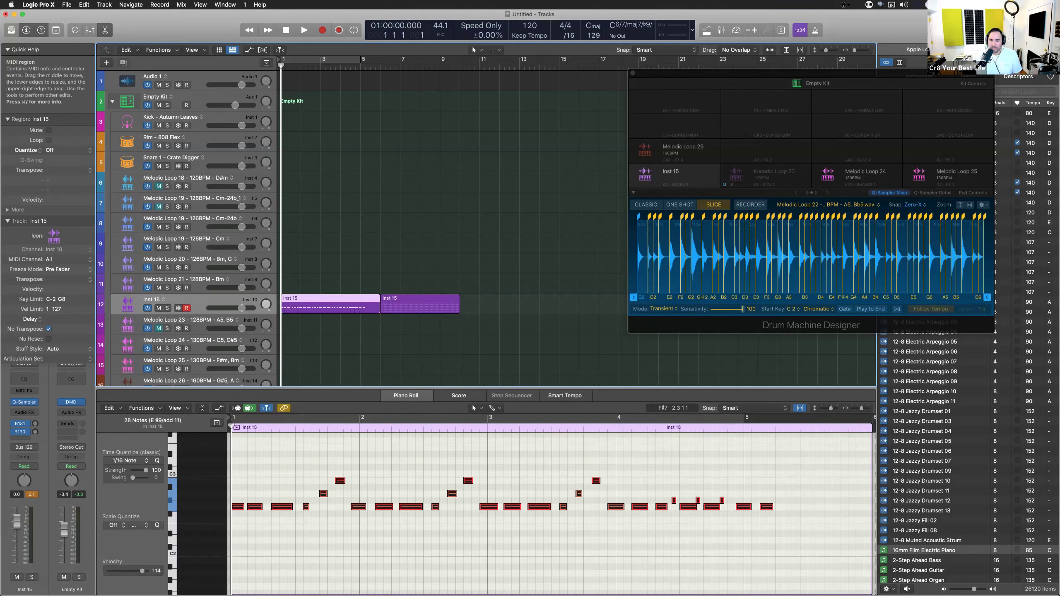
{"action": "left_click", "coordinate": [420, 304]}
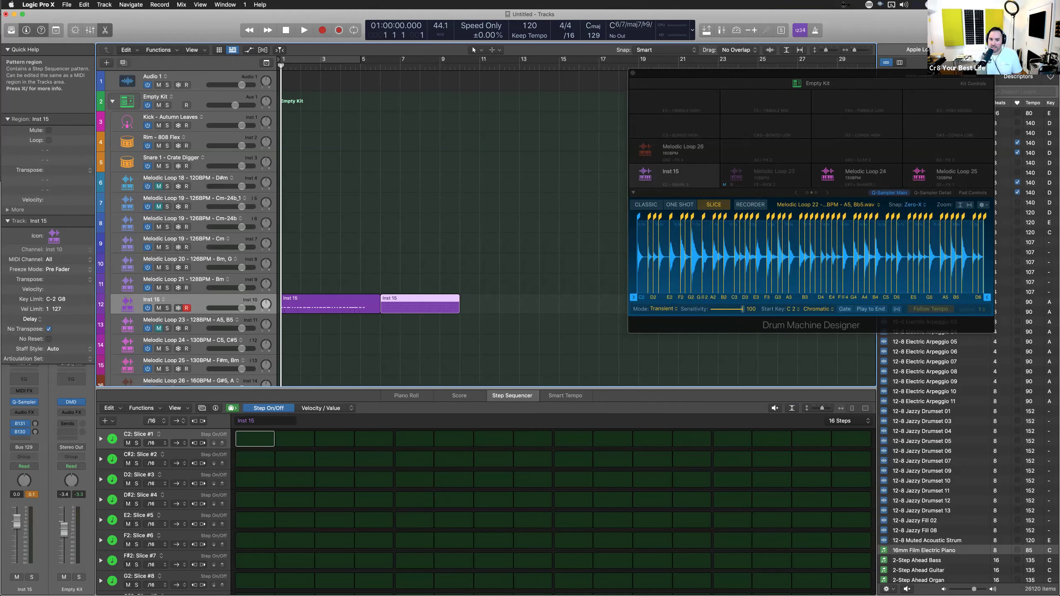
{"action": "left_click", "coordinate": [330, 304]}
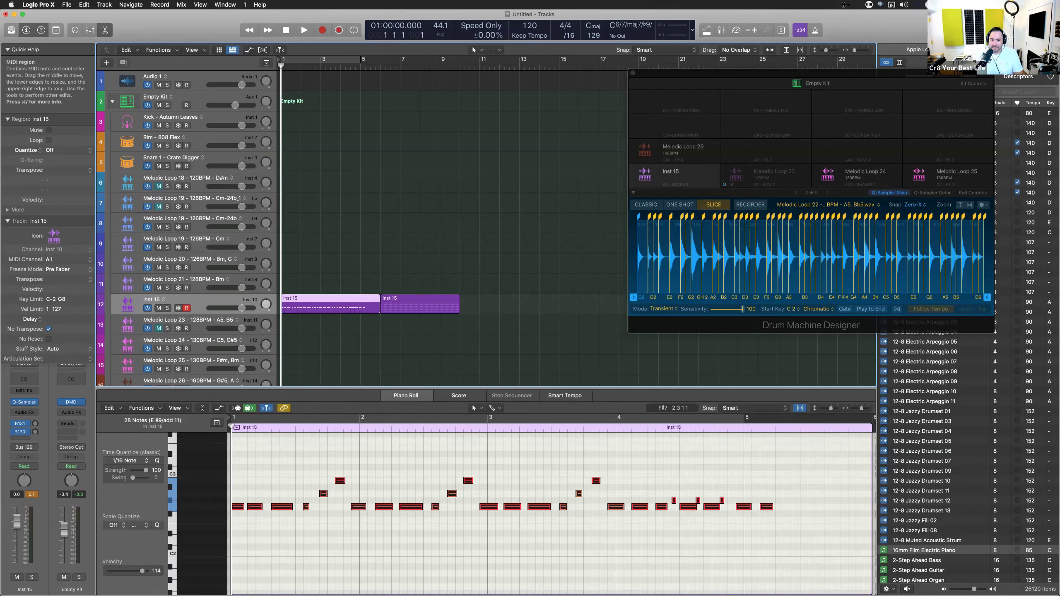
{"action": "left_click", "coordinate": [420, 304]}
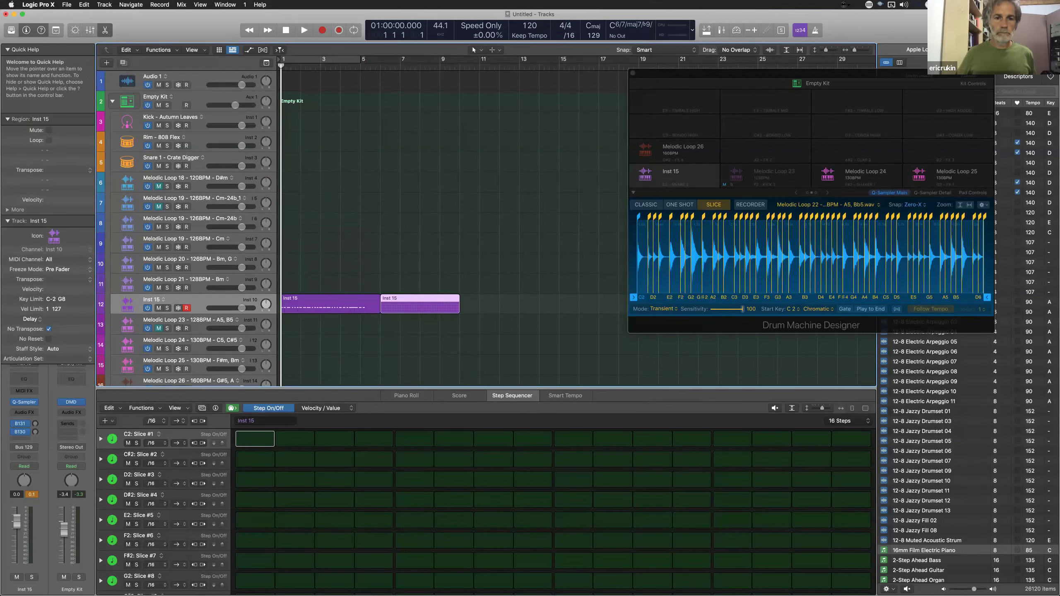
In the Inst 15 pattern, turn on steps 1, 5, 9, 12 and 15 for Slice #4 and step 10 for Slice #3
{"action": "left_click", "coordinate": [255, 499]}
{"action": "left_click", "coordinate": [414, 499]}
{"action": "left_click", "coordinate": [574, 499]}
{"action": "left_click", "coordinate": [613, 480]}
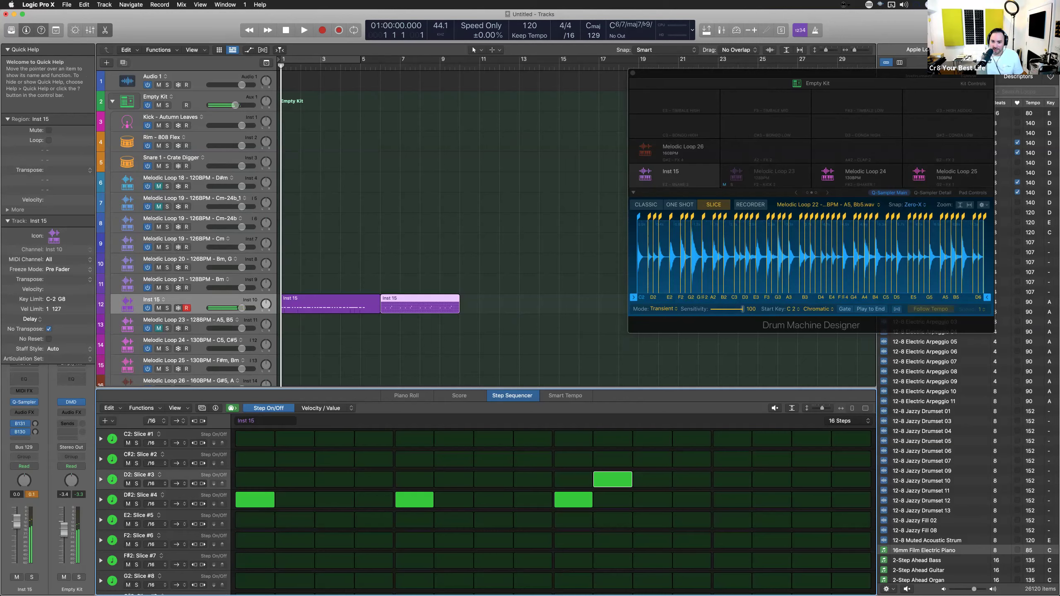
{"action": "left_click", "coordinate": [692, 500]}
{"action": "left_click", "coordinate": [811, 500]}
Audition the Inst 15 pattern region, stop playback, and return the playhead to bar 6
{"action": "left_click", "coordinate": [419, 304]}
{"action": "key", "text": "space"}
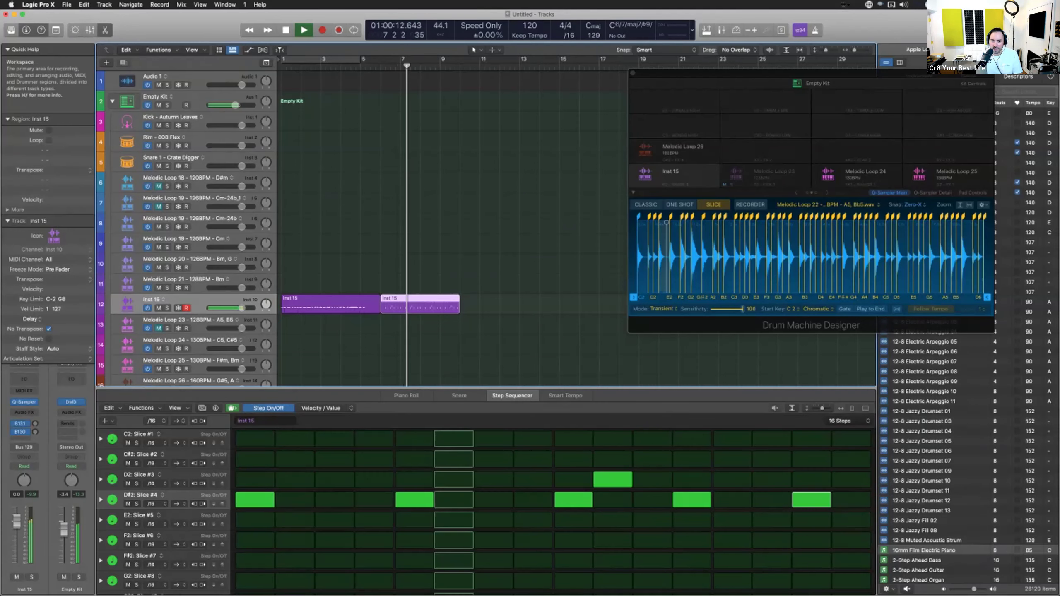
{"action": "key", "text": "space"}
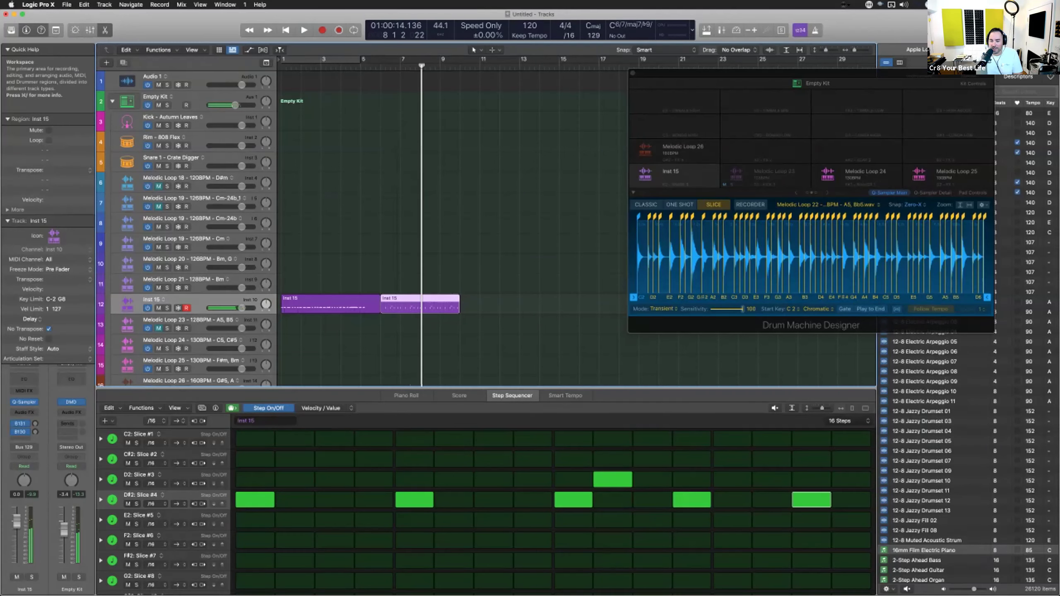
{"action": "key", "text": "comma"}
{"action": "key", "text": "comma"}
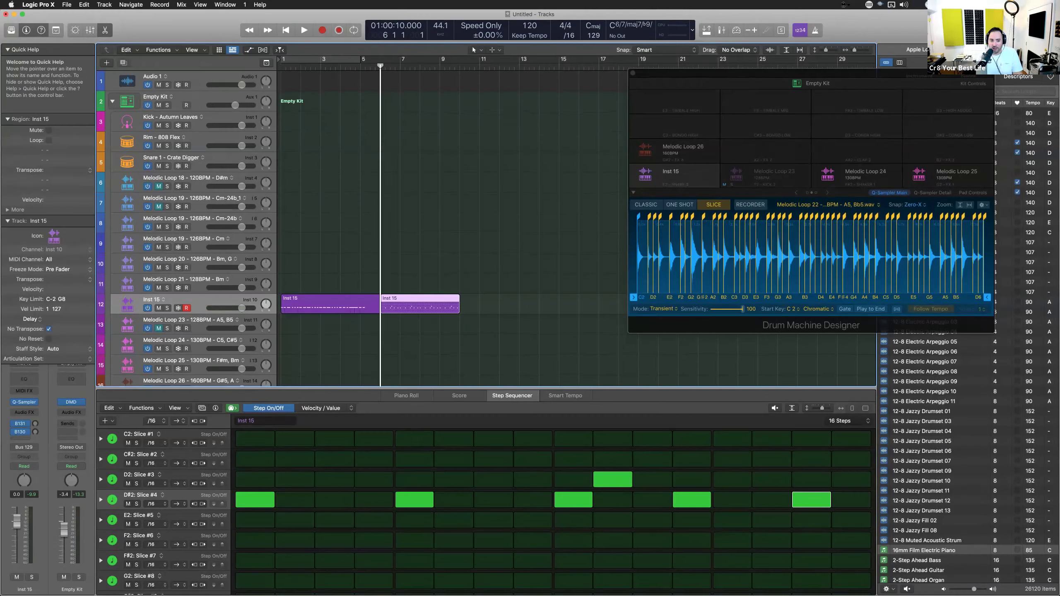
Add step 2 for Slice #6 and steps 3 and 4 for Slice #8, and audition the pattern
{"action": "left_click", "coordinate": [295, 541]}
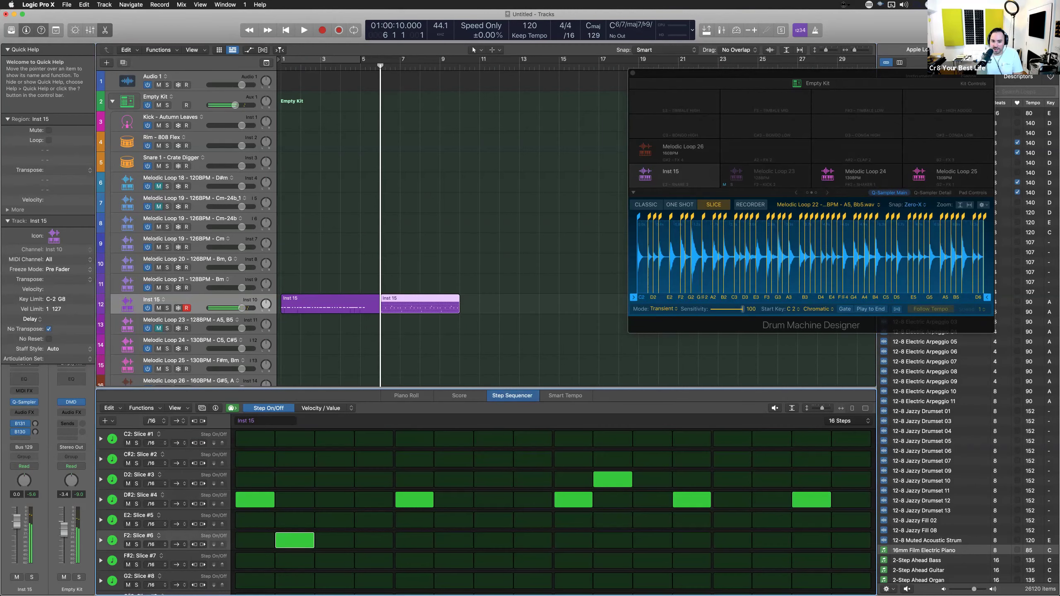
{"action": "scroll", "coordinate": [487, 510], "scroll_direction": "down", "scroll_amount": 2}
{"action": "left_click", "coordinate": [335, 541]}
{"action": "left_click", "coordinate": [374, 542]}
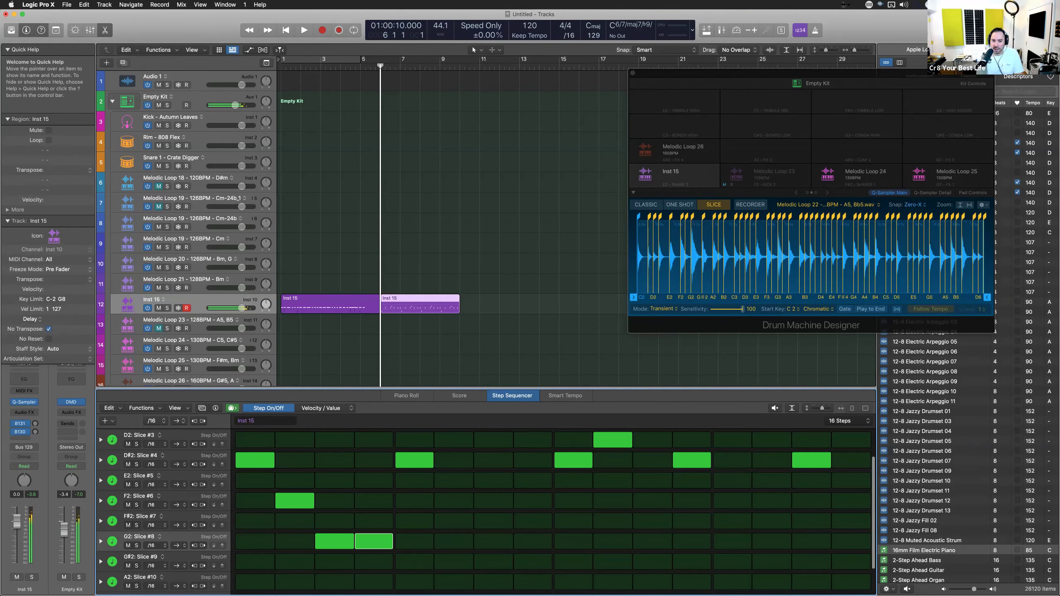
{"action": "key", "text": "space"}
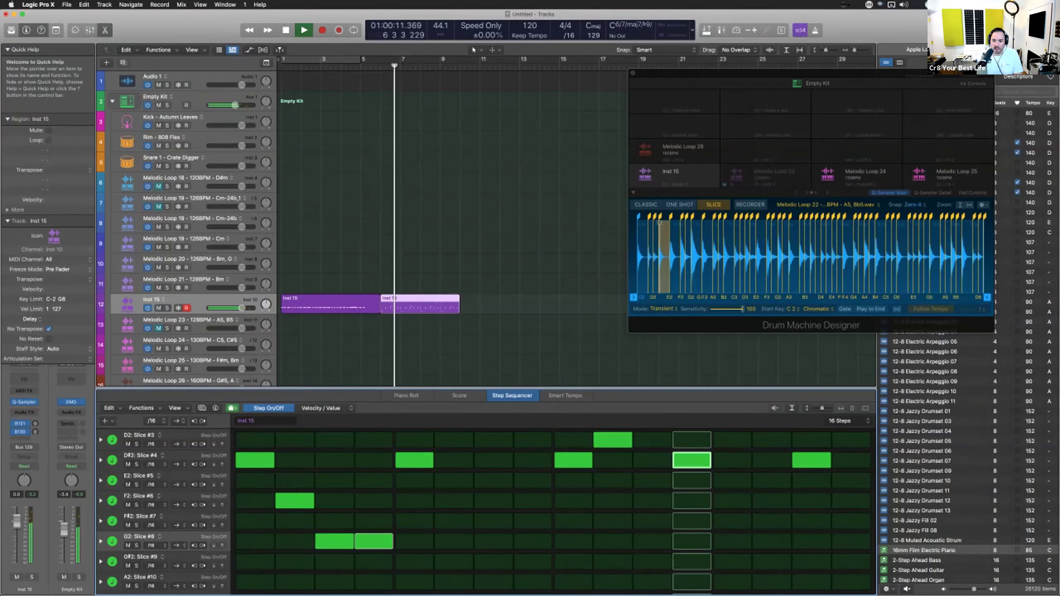
{"action": "key", "text": "space"}
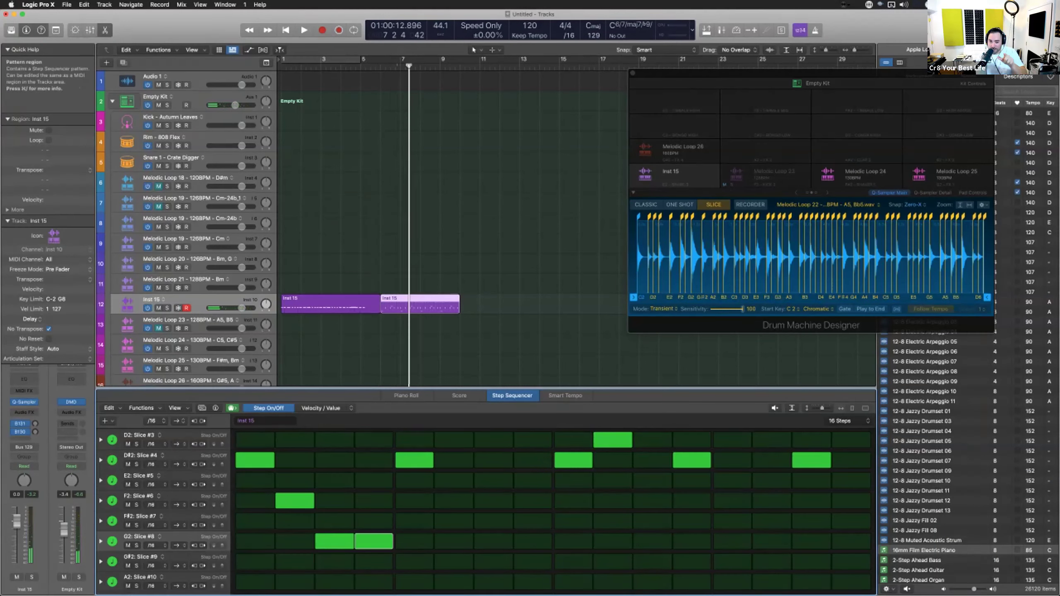
View the Inst 15 MIDI notes and pattern steps again, select both regions together, and return to the pattern region alone
{"action": "left_click", "coordinate": [330, 304]}
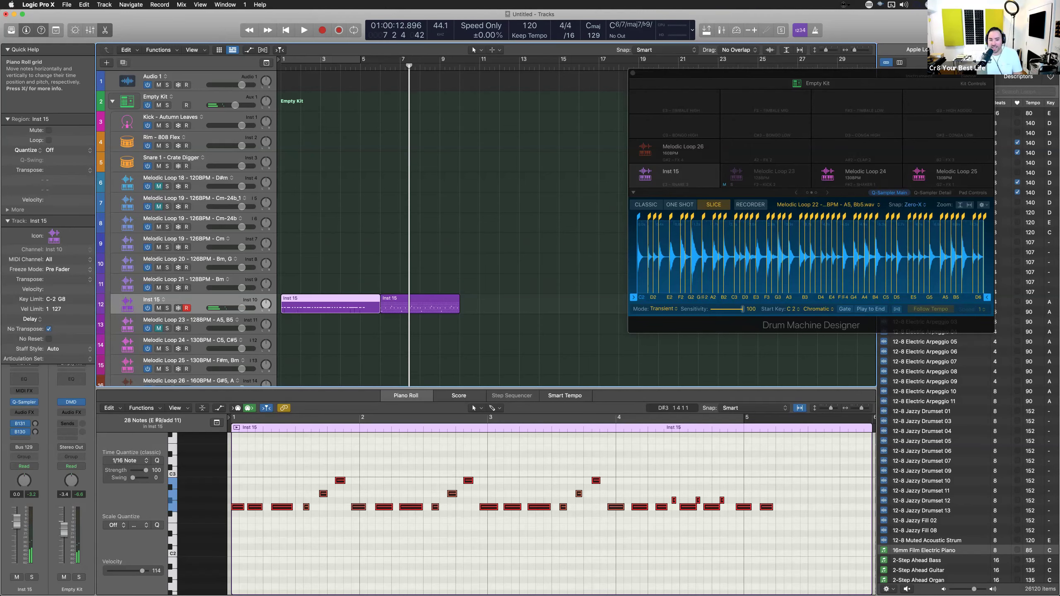
{"action": "double_click", "coordinate": [420, 304]}
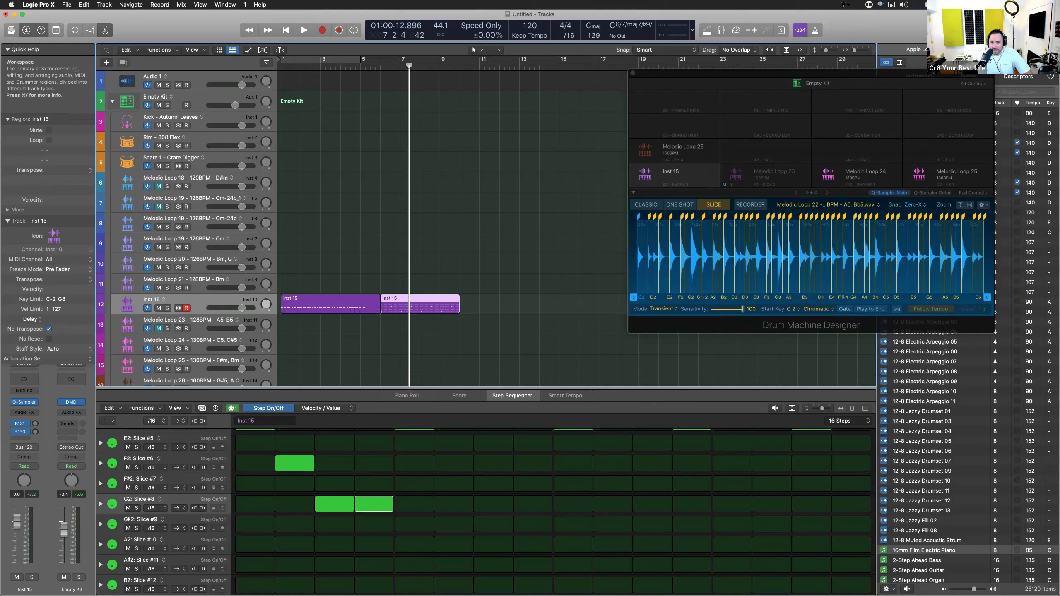
{"action": "left_click_drag", "start_coordinate": [440, 349], "coordinate": [303, 304]}
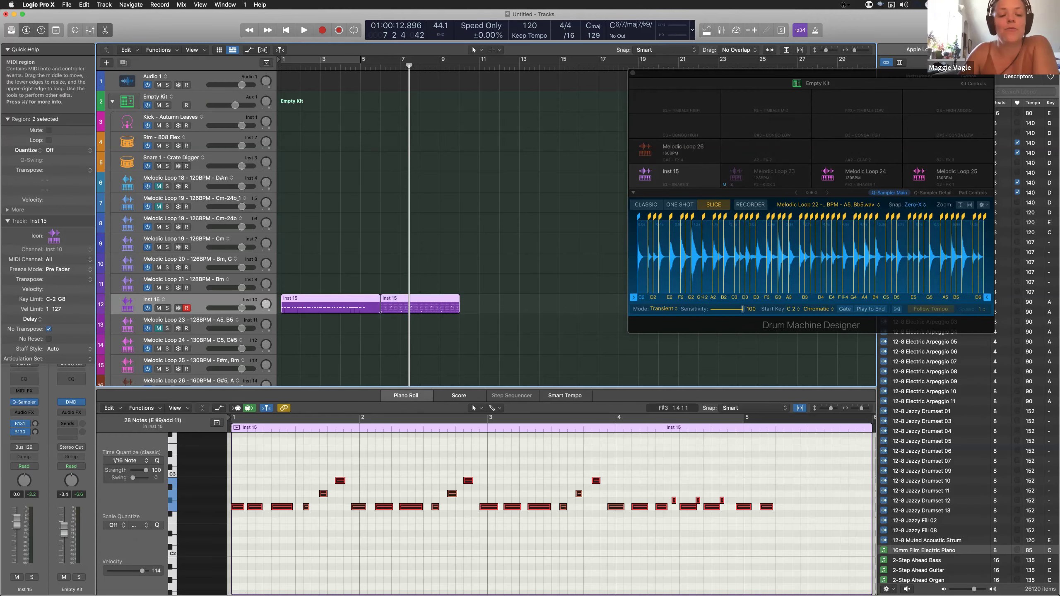
{"action": "left_click_drag", "start_coordinate": [474, 343], "coordinate": [325, 294]}
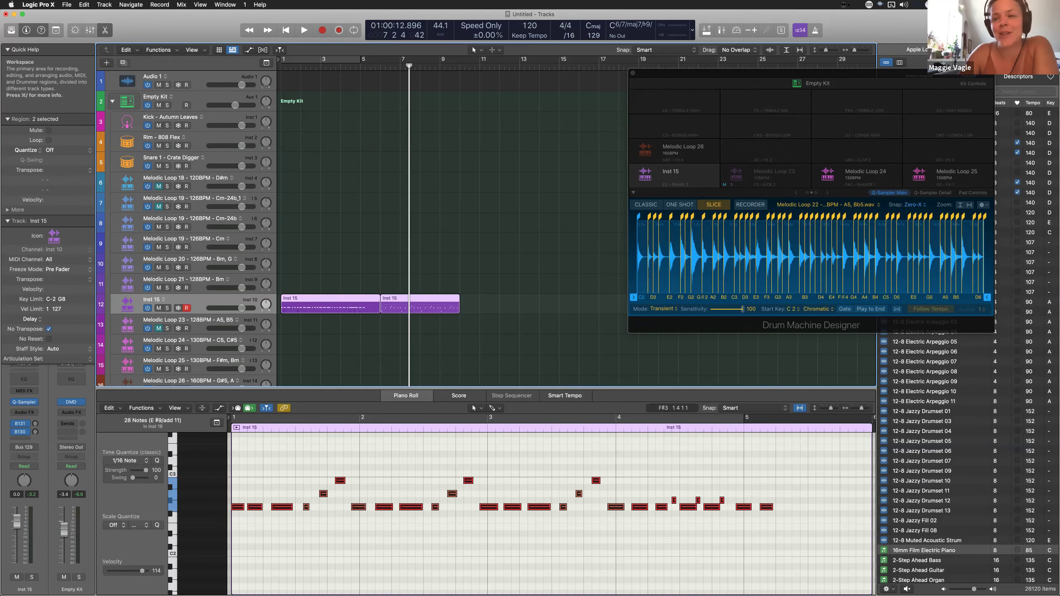
{"action": "left_click_drag", "start_coordinate": [310, 331], "coordinate": [301, 288]}
{"action": "left_click", "coordinate": [420, 303]}
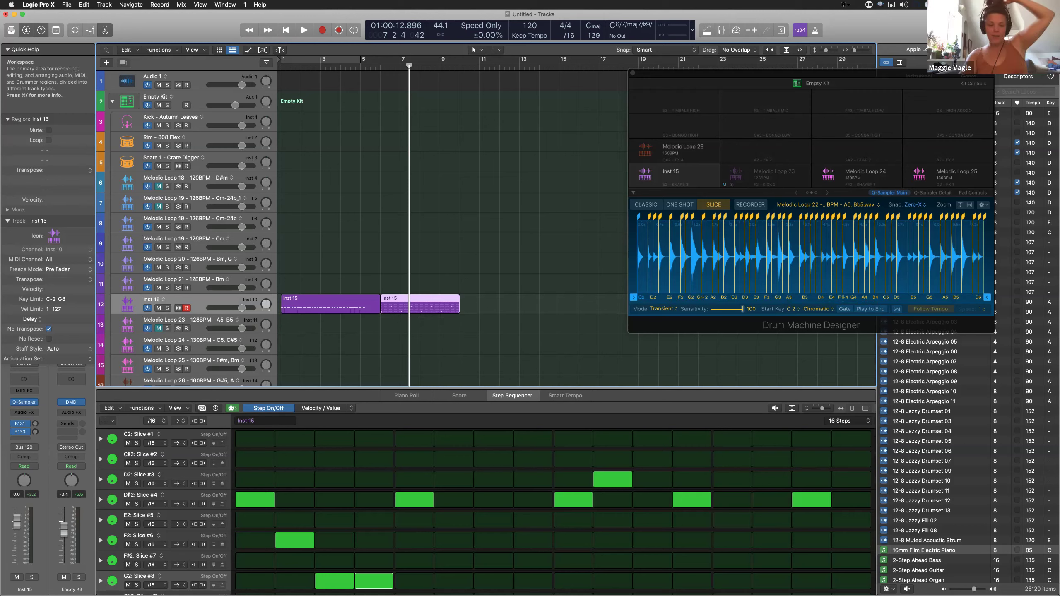
Move the Drum Machine Designer window over the tracks workspace, hide the loop browser, and show the Library
{"action": "left_click_drag", "start_coordinate": [811, 73], "coordinate": [747, 69]}
{"action": "left_click_drag", "start_coordinate": [646, 70], "coordinate": [596, 84]}
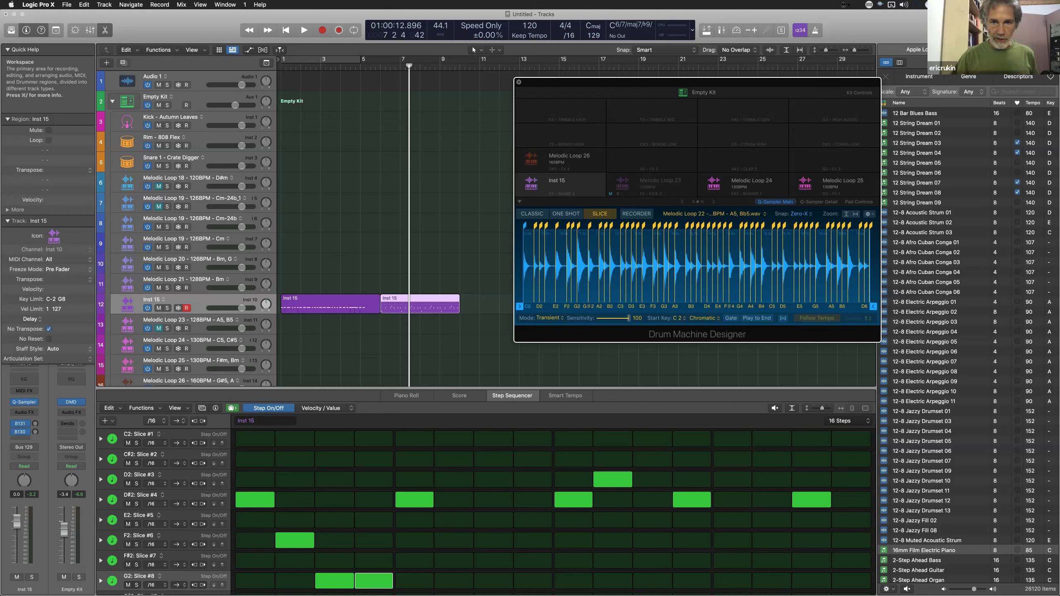
{"action": "left_click_drag", "start_coordinate": [698, 82], "coordinate": [667, 98]}
{"action": "left_click_drag", "start_coordinate": [553, 97], "coordinate": [552, 97]}
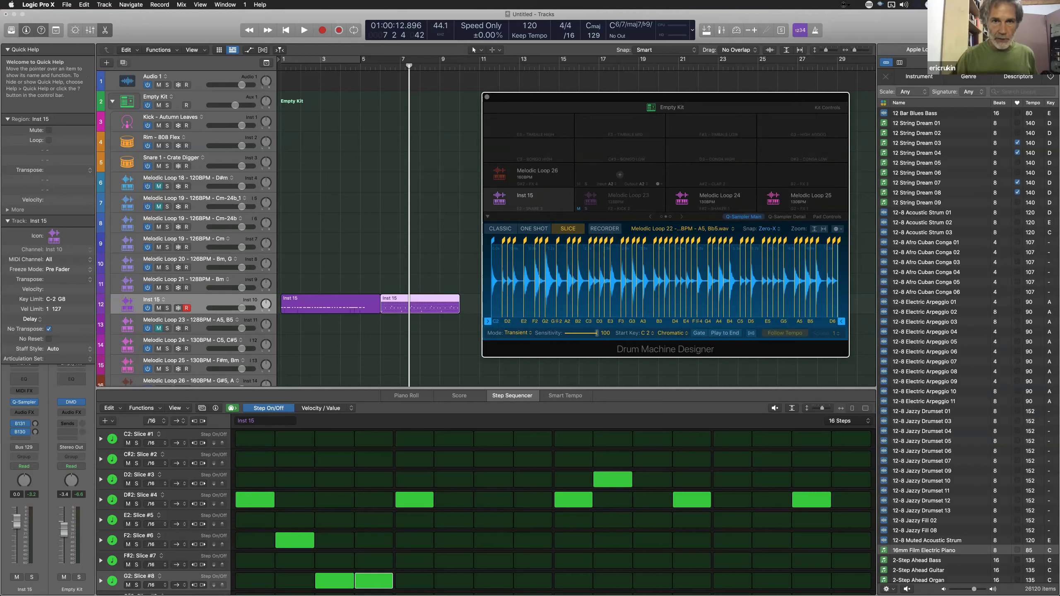
{"action": "left_click_drag", "start_coordinate": [626, 97], "coordinate": [597, 89]}
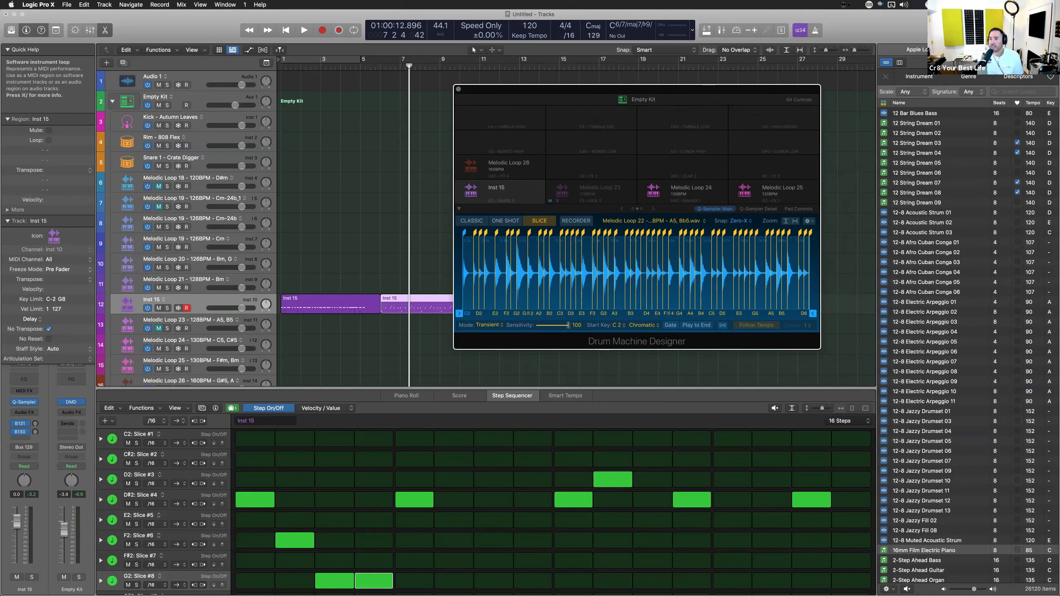
{"action": "key", "text": "o"}
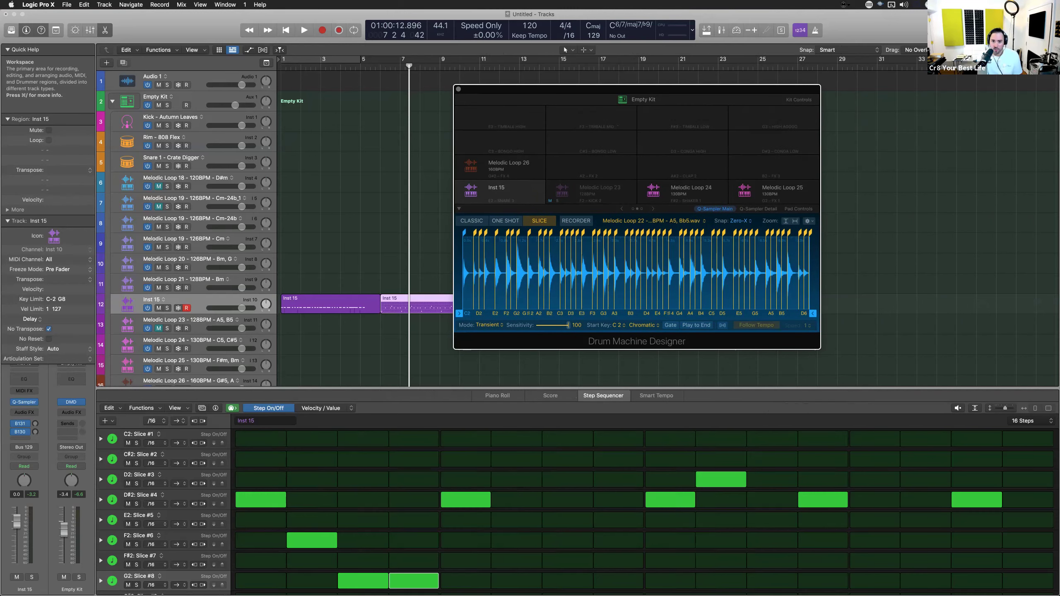
{"action": "key", "text": "y"}
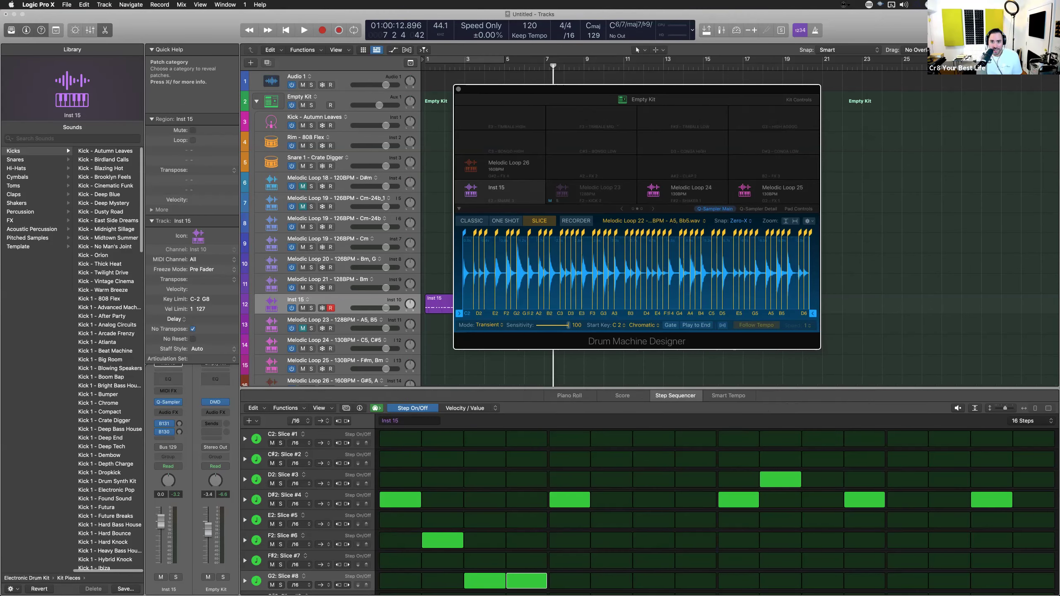
Load Boom FX - Bumper onto the empty pad beside Melodic Loop 26 and Clap - Platinum onto the next pad
{"action": "left_click", "coordinate": [591, 166]}
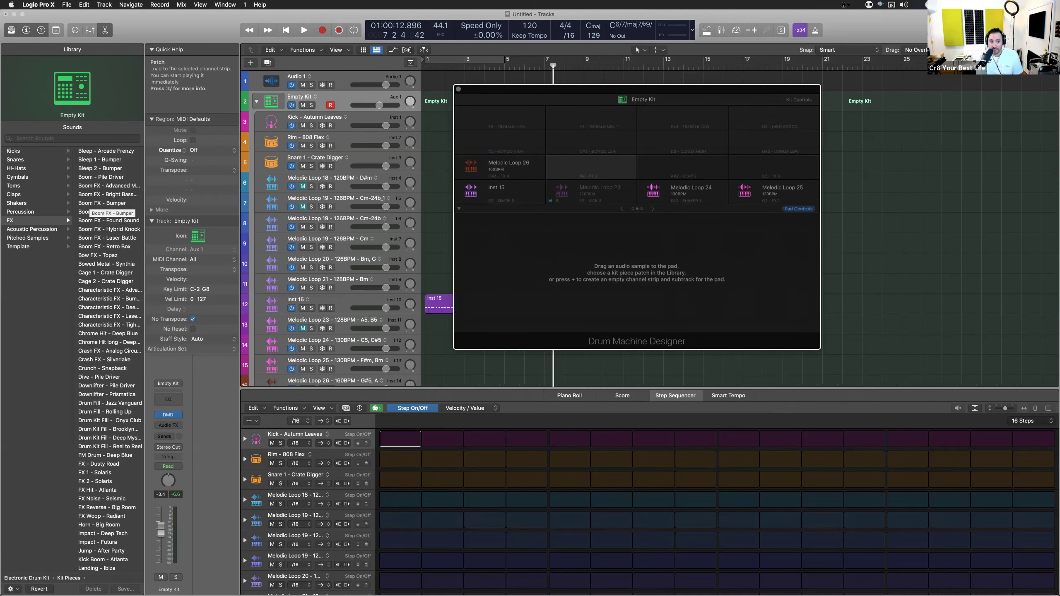
{"action": "left_click", "coordinate": [96, 203]}
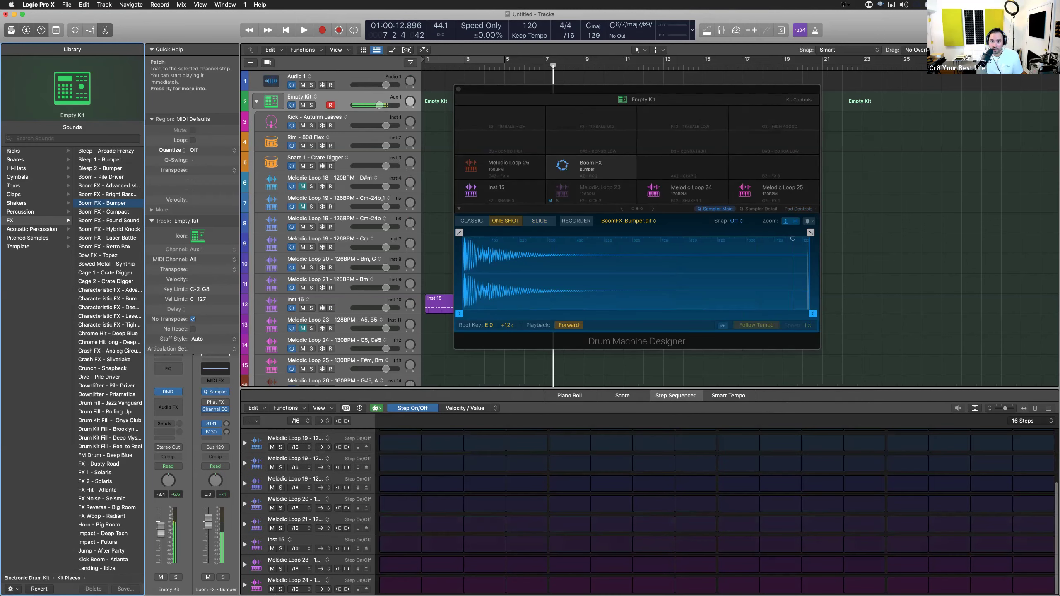
{"action": "mouse_move", "coordinate": [629, 176]}
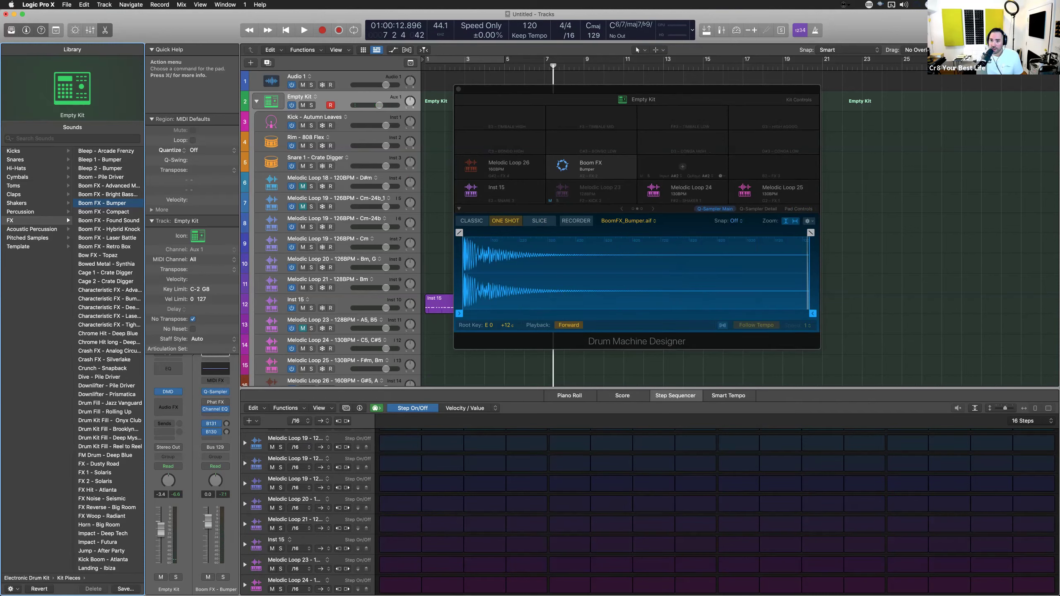
{"action": "left_click", "coordinate": [683, 167]}
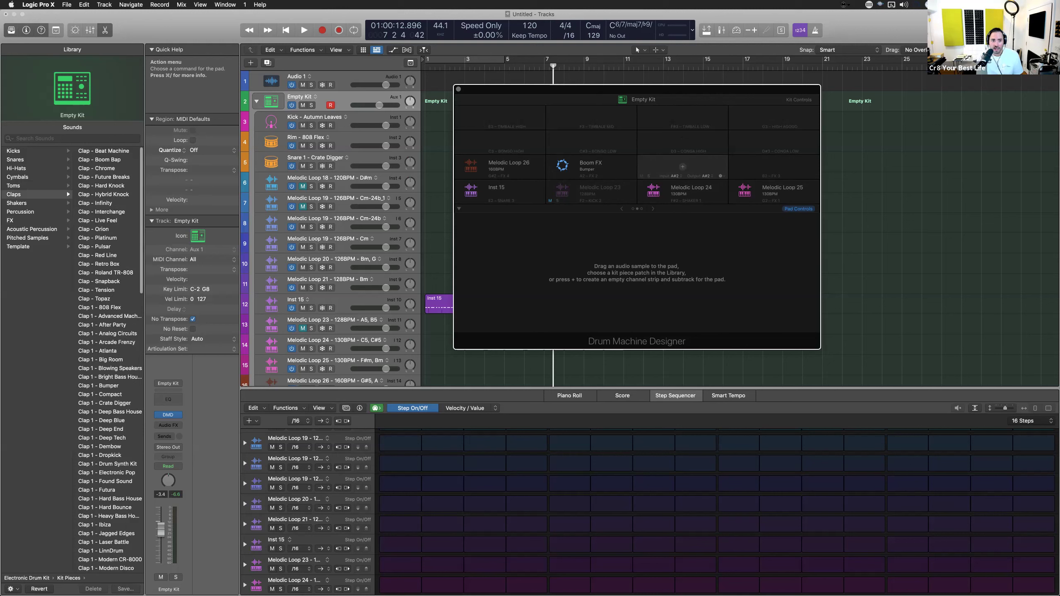
{"action": "left_click", "coordinate": [97, 237]}
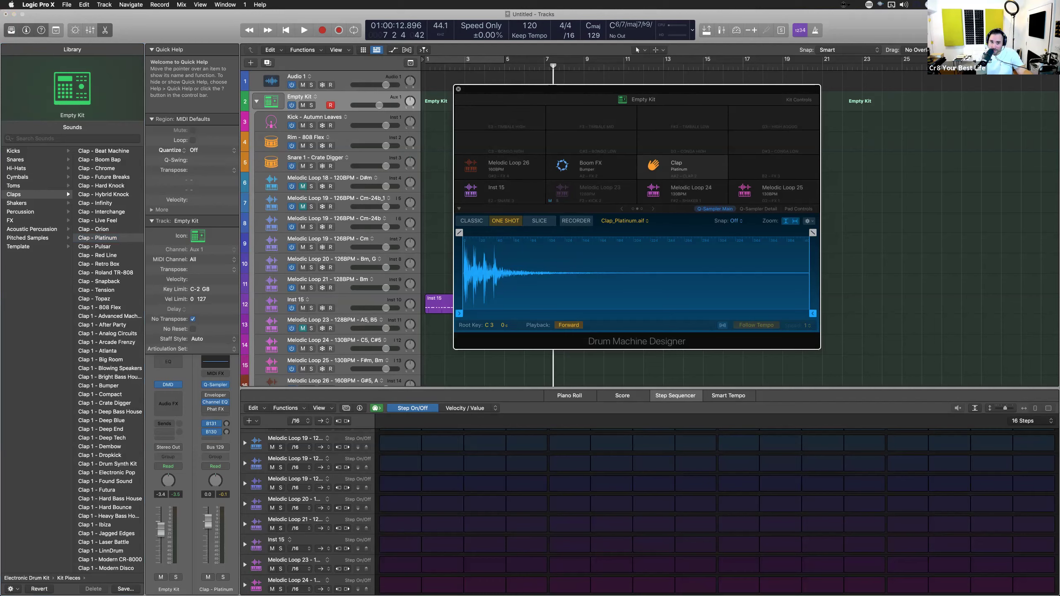
Close Drum Machine Designer and create a MIDI region at bar 2 on the Empty Kit track, followed directly by a pattern region
{"action": "left_click", "coordinate": [458, 89]}
{"action": "right_click", "coordinate": [449, 101]}
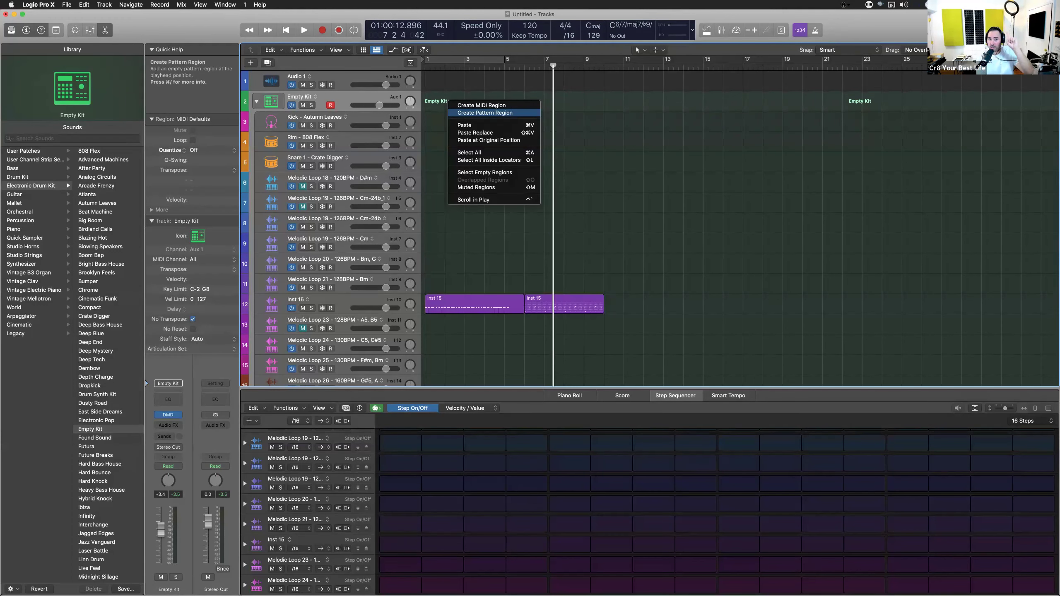
{"action": "left_click", "coordinate": [482, 105]}
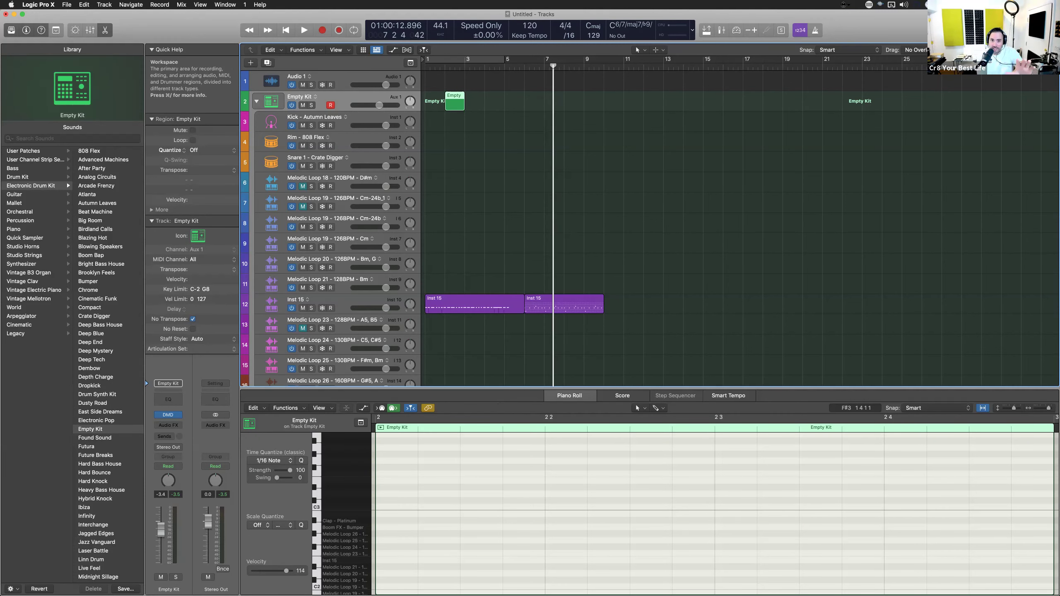
{"action": "right_click", "coordinate": [476, 100]}
{"action": "left_click", "coordinate": [512, 111]}
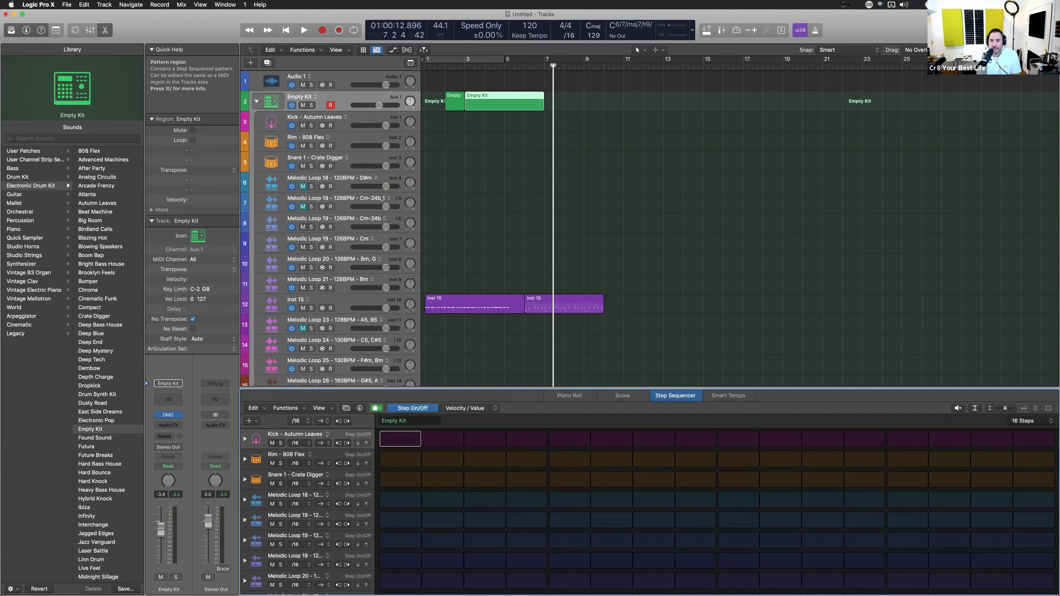
Compare the Empty Kit MIDI and pattern regions in their editors, and move the MIDI region about three beats later
{"action": "left_click", "coordinate": [455, 101]}
{"action": "left_click", "coordinate": [504, 101]}
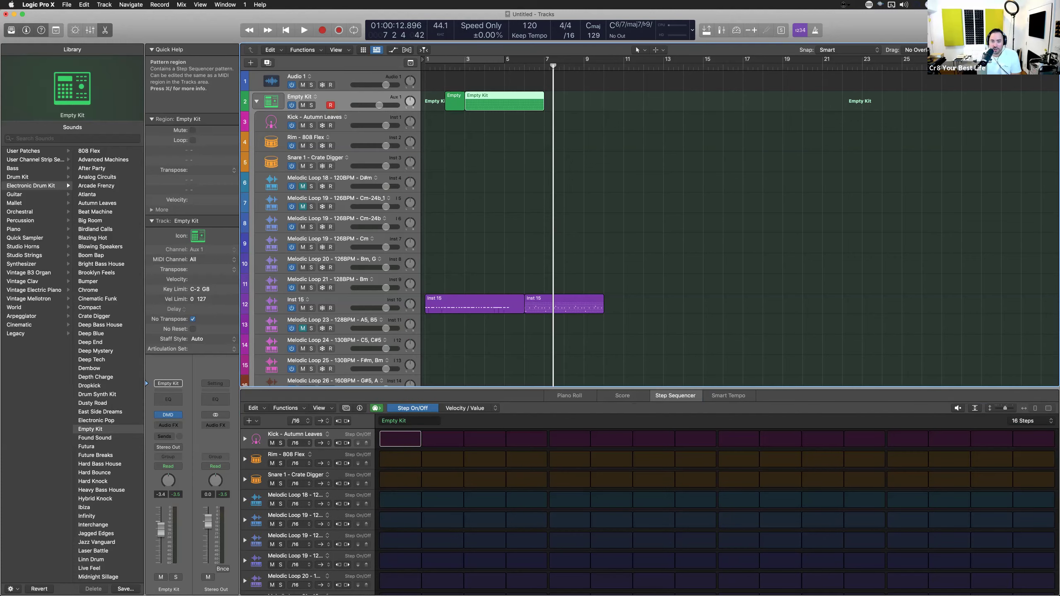
{"action": "left_click", "coordinate": [455, 101]}
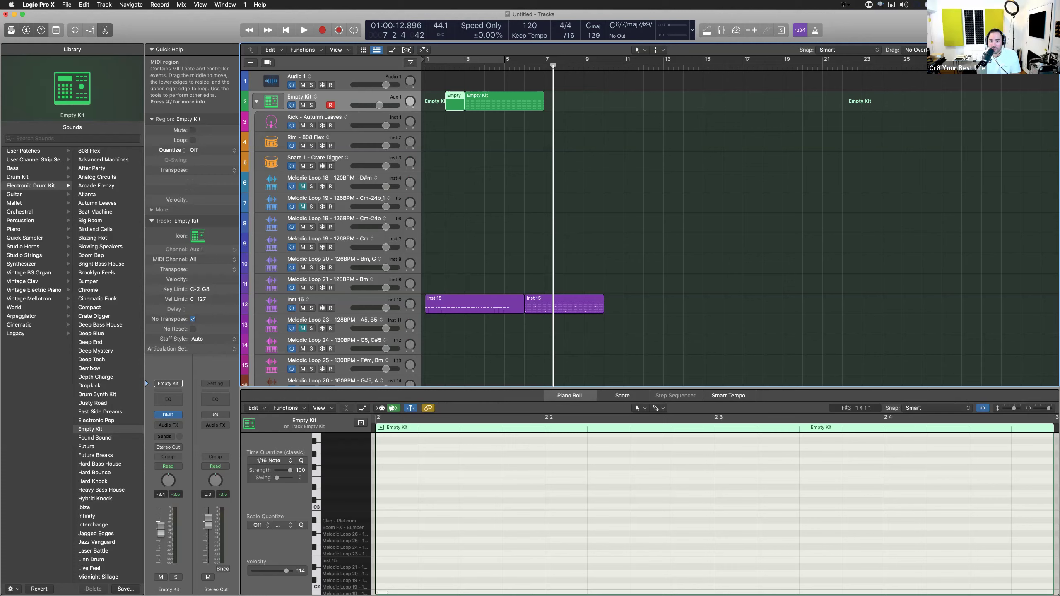
{"action": "left_click", "coordinate": [501, 102]}
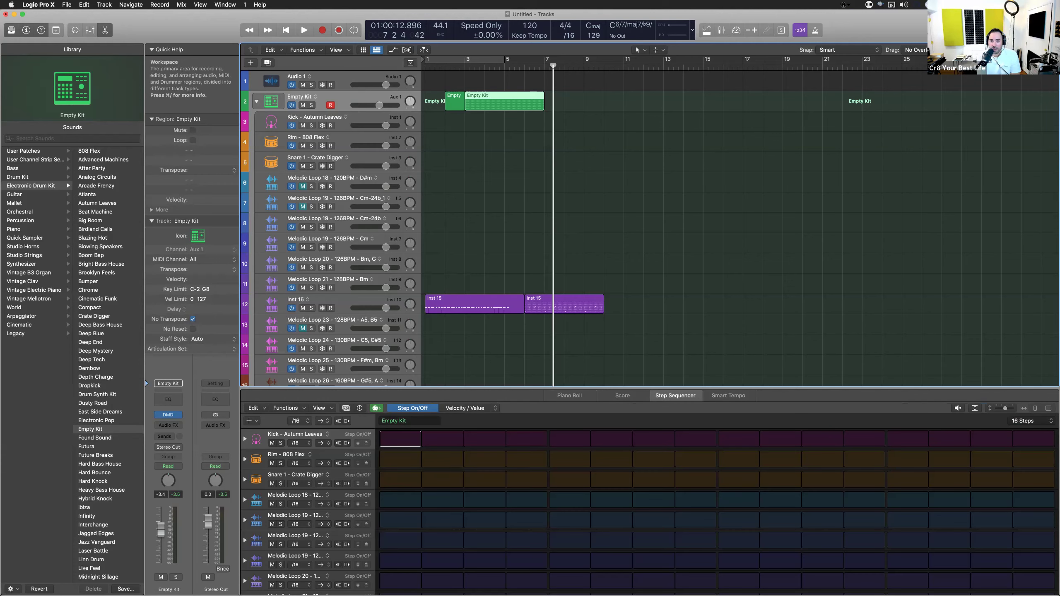
{"action": "left_click_drag", "start_coordinate": [455, 101], "coordinate": [470, 102]}
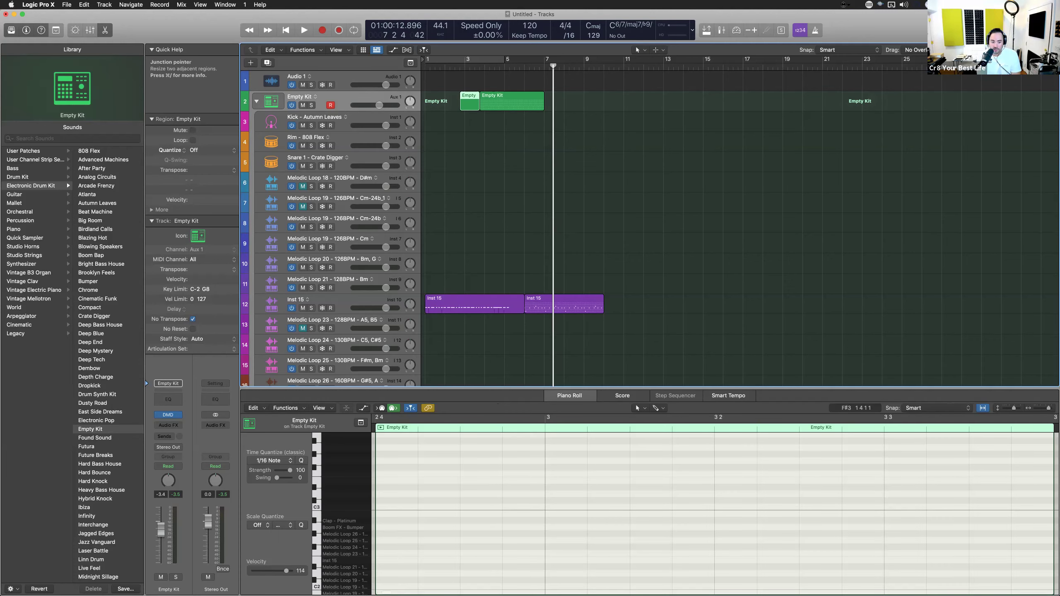
Undo the Empty Kit MIDI region's last move and shorten the adjoining pattern region to about one bar
{"action": "key", "text": "super+z"}
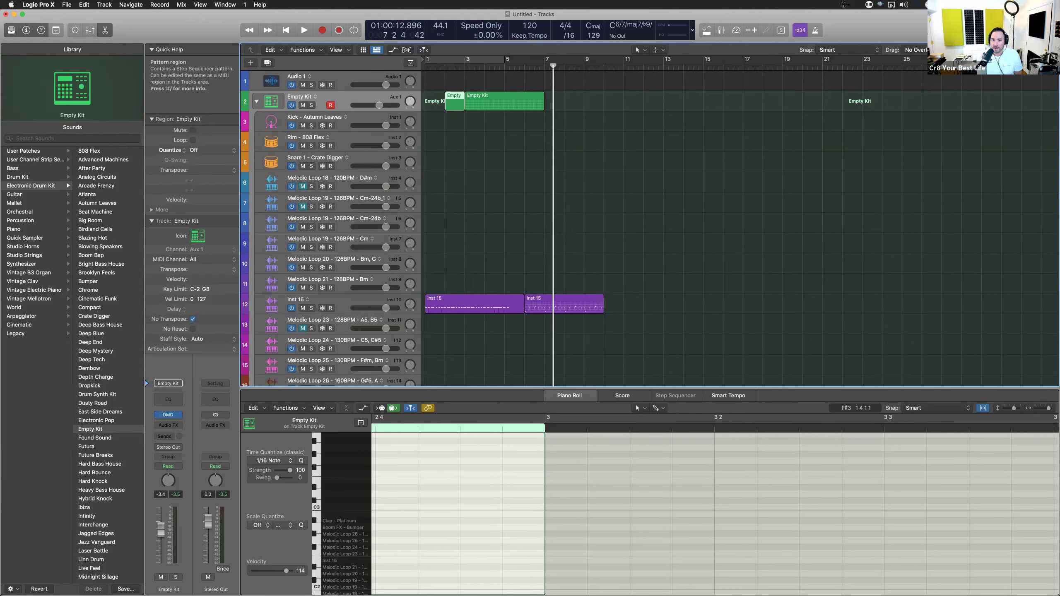
{"action": "left_click_drag", "start_coordinate": [544, 102], "coordinate": [485, 104]}
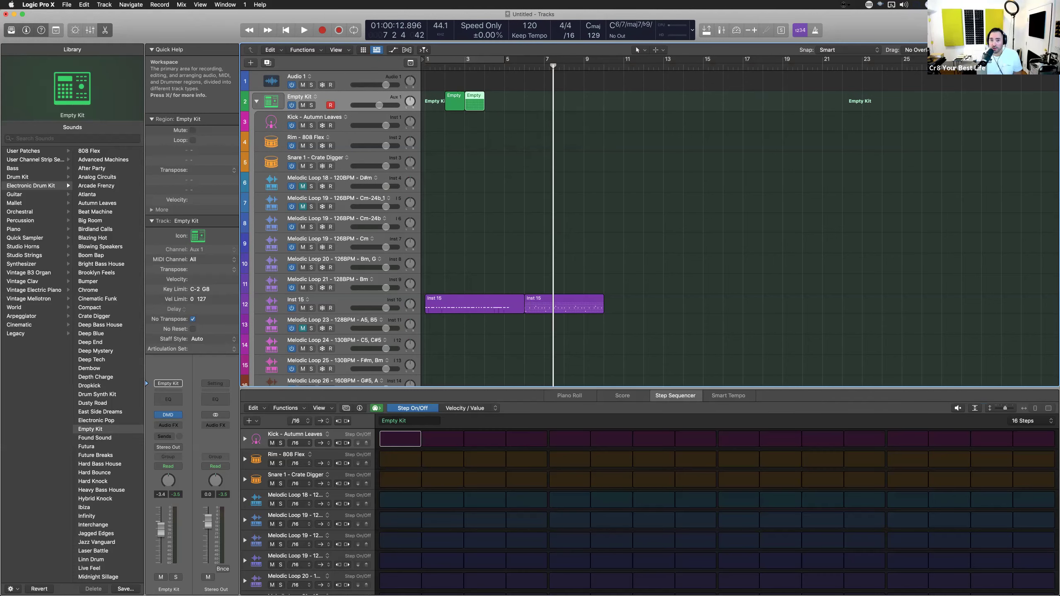
{"action": "left_click", "coordinate": [475, 102]}
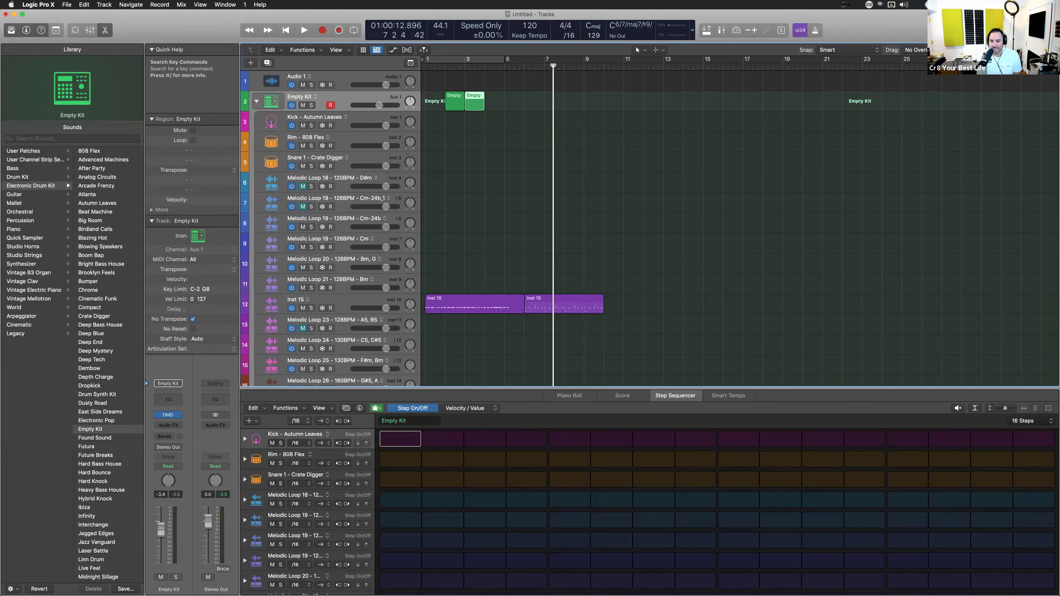
Enlarge the editor area and delete the whole Empty Kit track stack with its regions
{"action": "left_click_drag", "start_coordinate": [650, 389], "coordinate": [651, 303]}
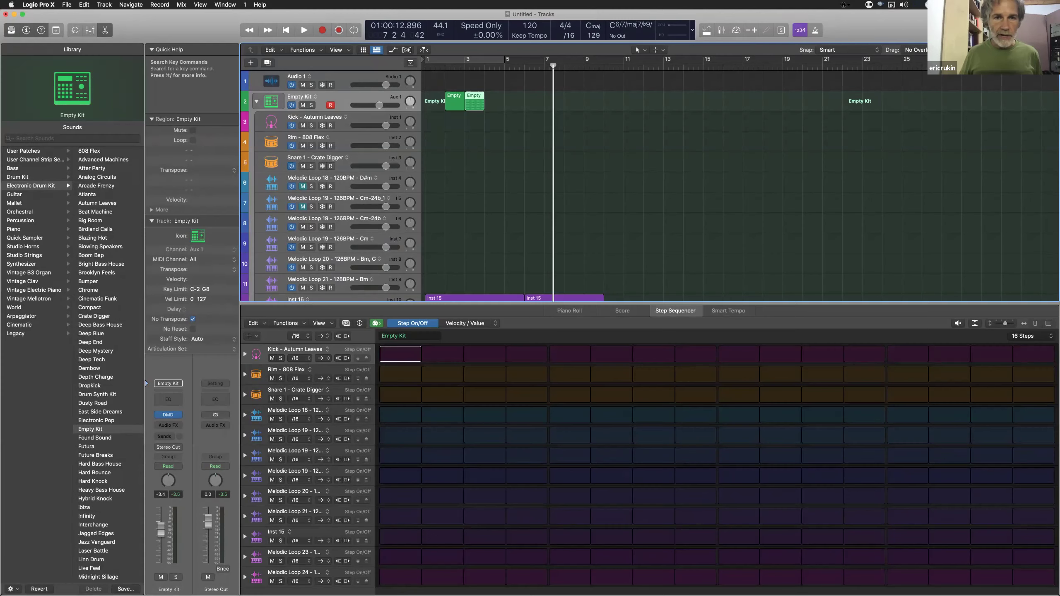
{"action": "key", "text": "shift+d"}
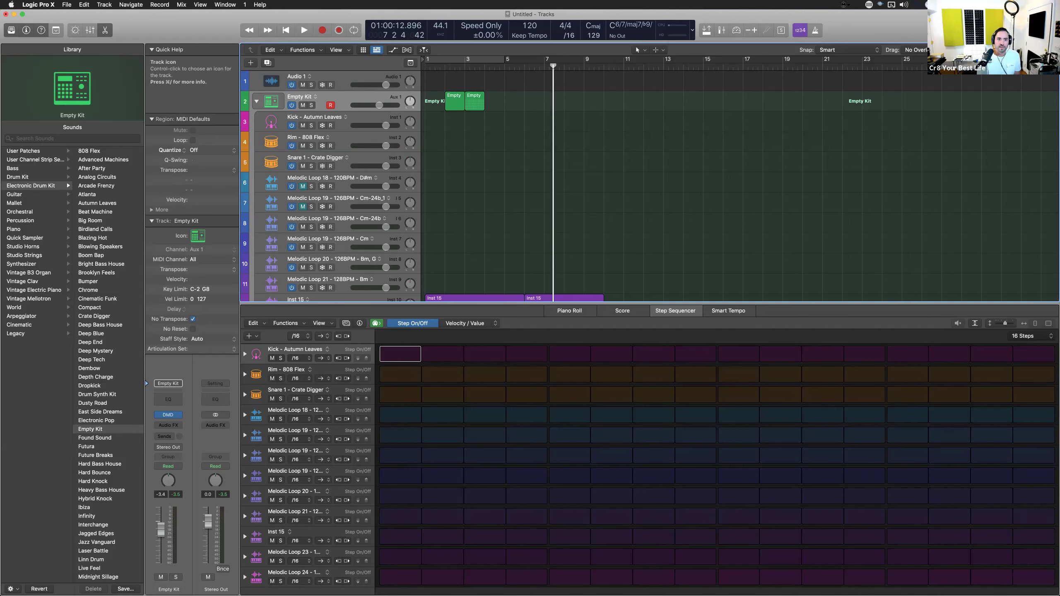
{"action": "left_click", "coordinate": [257, 101]}
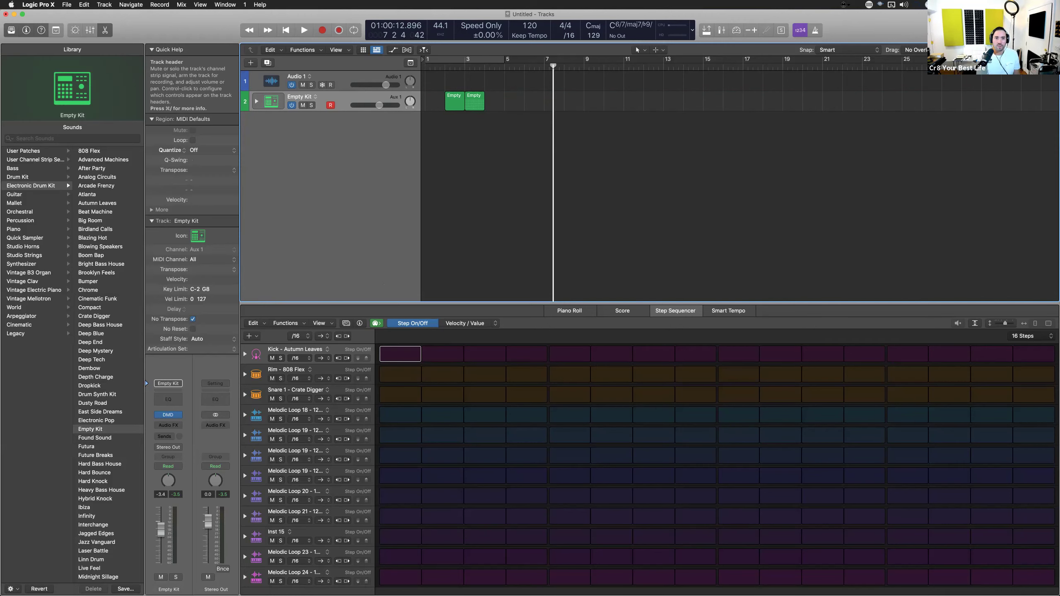
{"action": "key", "text": "super+BackSpace"}
{"action": "key", "text": "Return"}
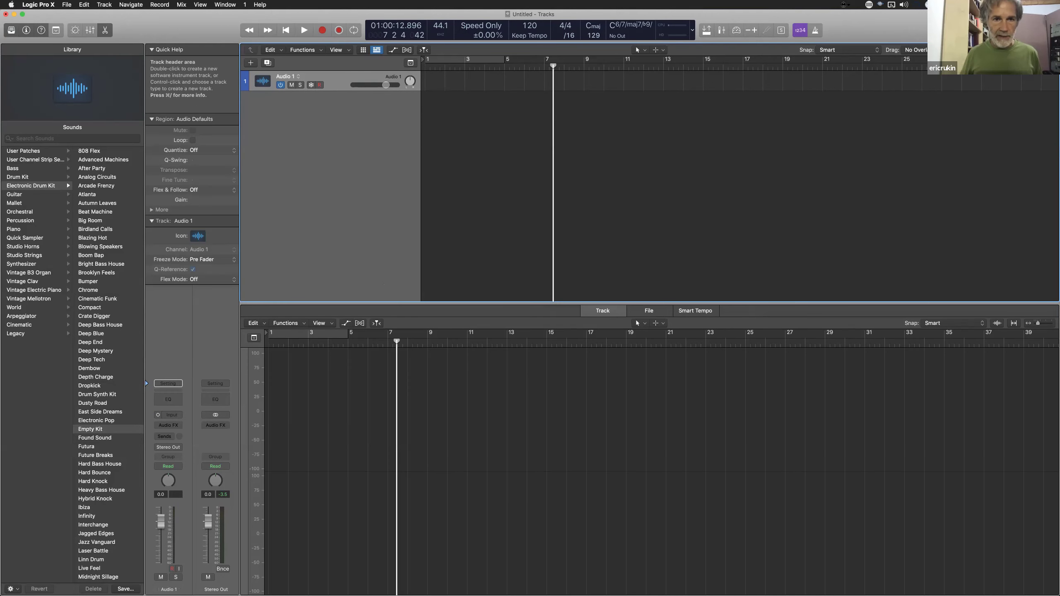
Create one new software instrument track with an empty channel strip
{"action": "key", "text": "alt+super+n"}
{"action": "left_click", "coordinate": [529, 51]}
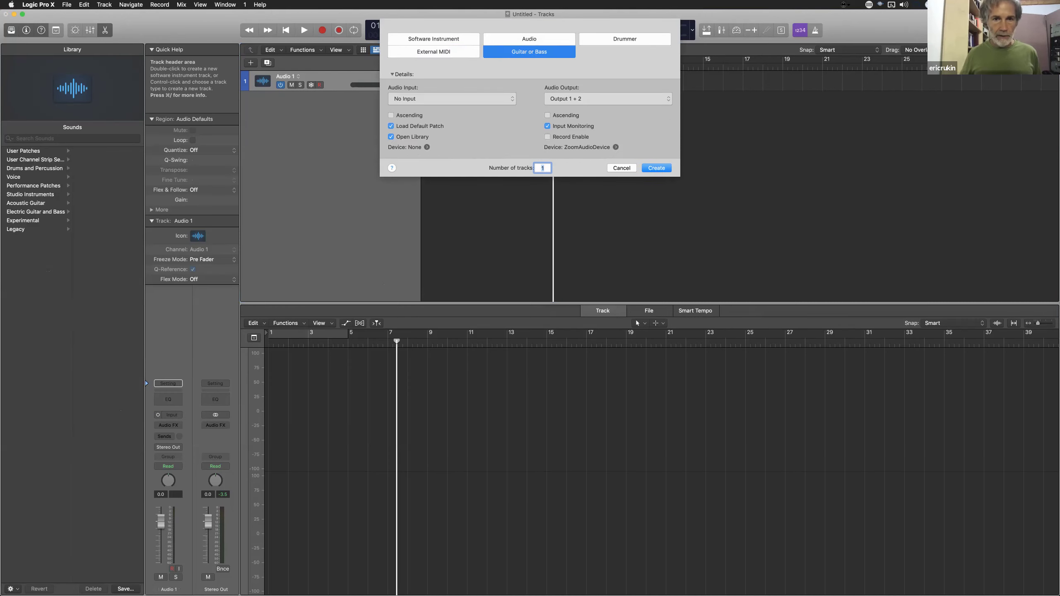
{"action": "left_click", "coordinate": [625, 39]}
{"action": "key", "text": "Left"}
{"action": "key", "text": "Left"}
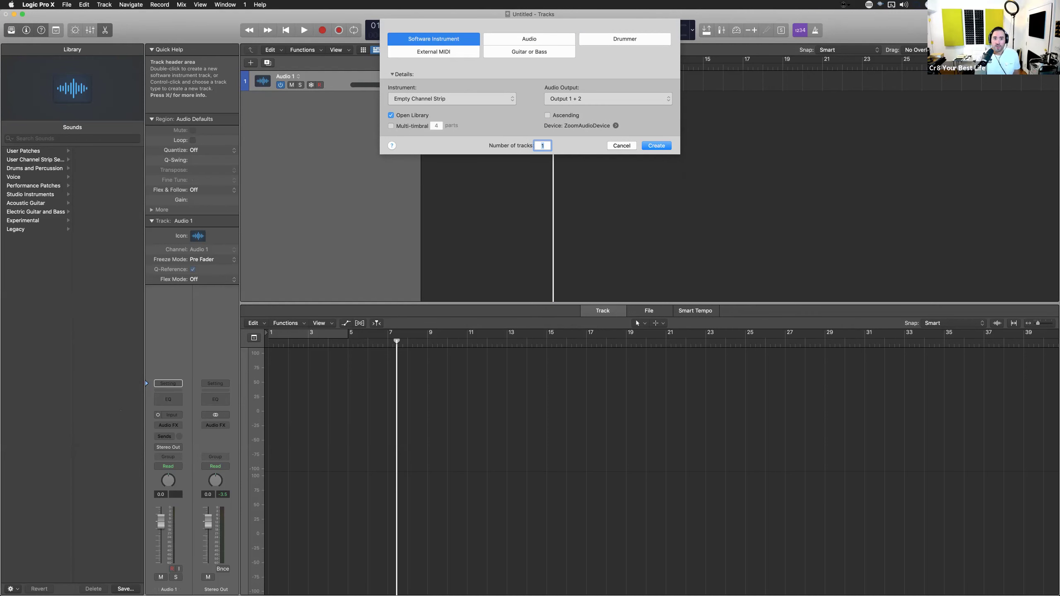
{"action": "key", "text": "Return"}
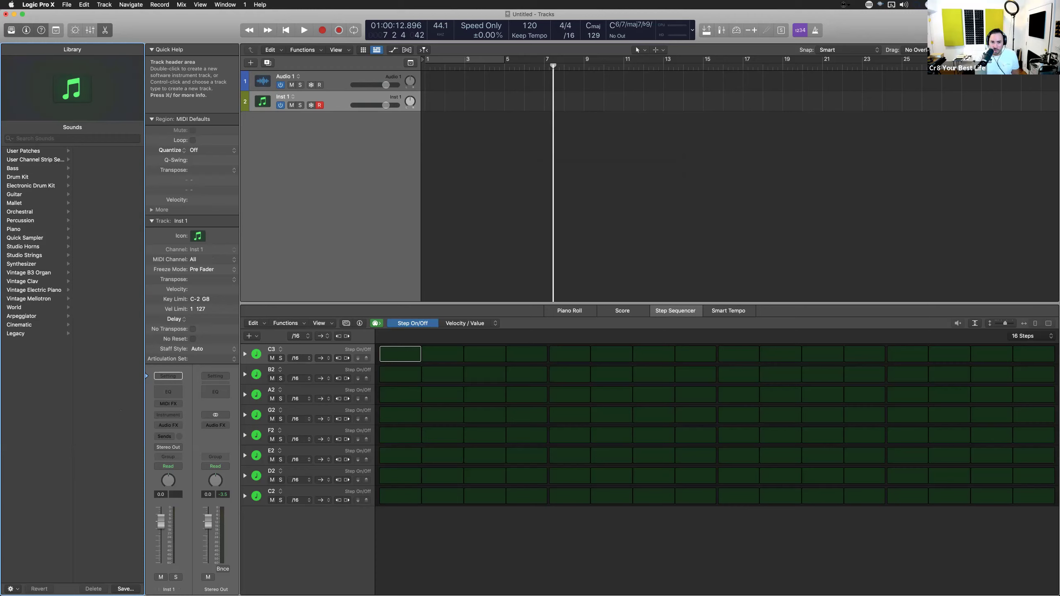
Load the Arcade Frenzy electronic drum kit onto the new instrument track
{"action": "left_click", "coordinate": [328, 101]}
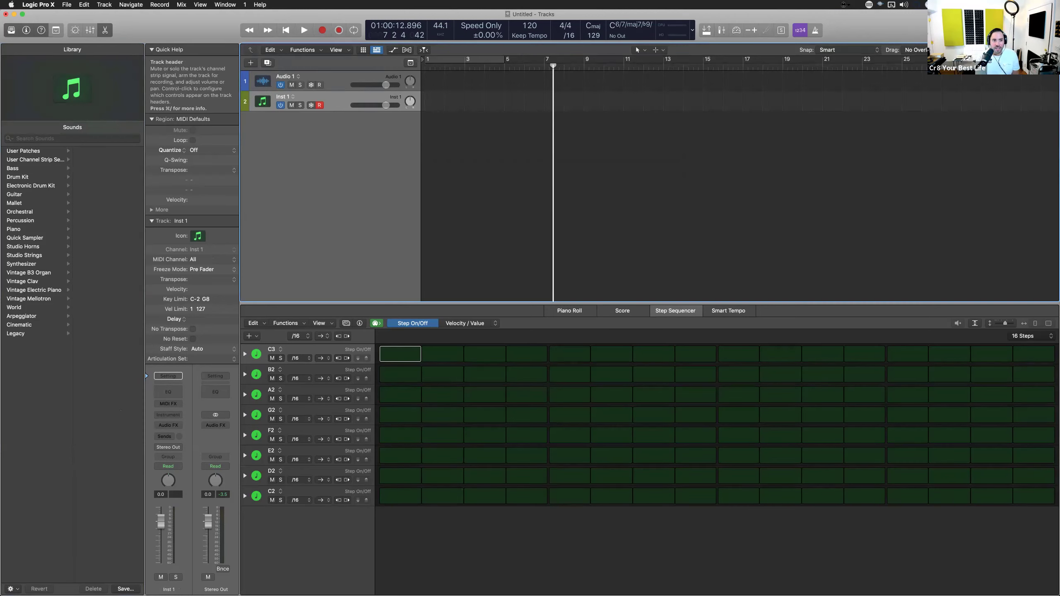
{"action": "left_click", "coordinate": [30, 185]}
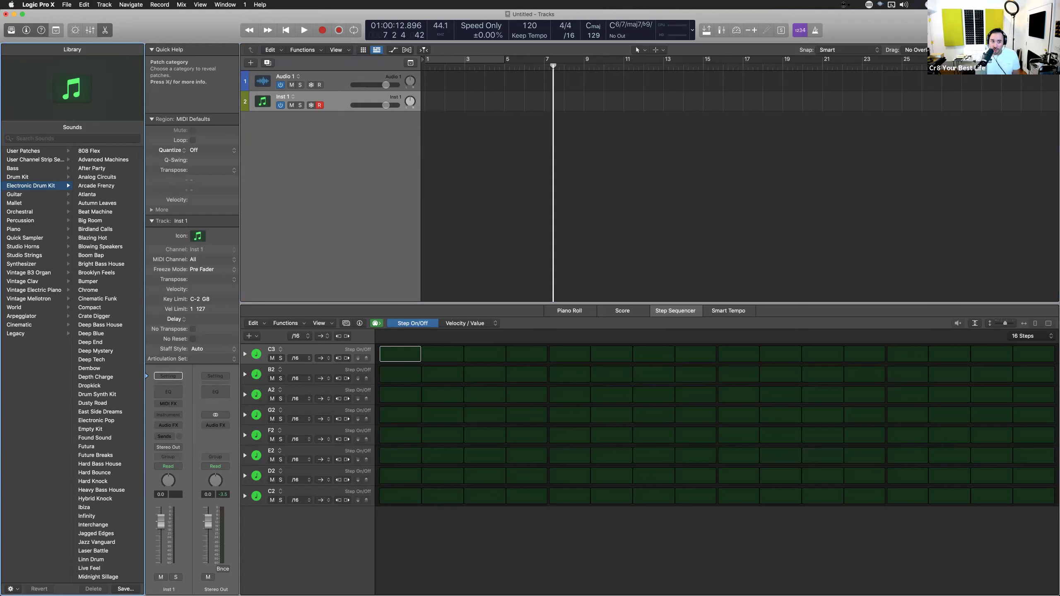
{"action": "left_click", "coordinate": [97, 185]}
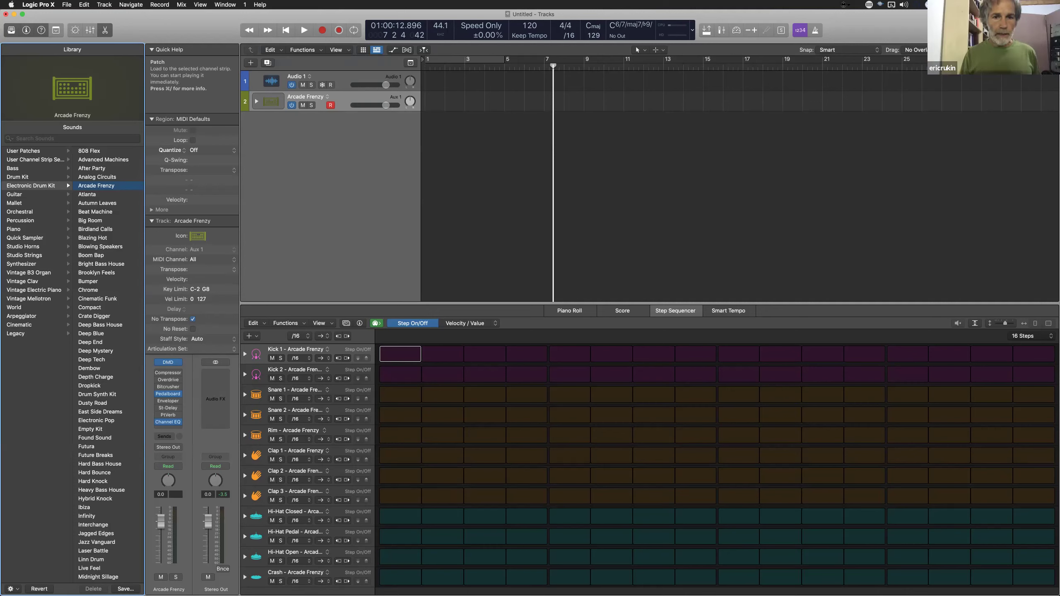
{"action": "right_click", "coordinate": [439, 98]}
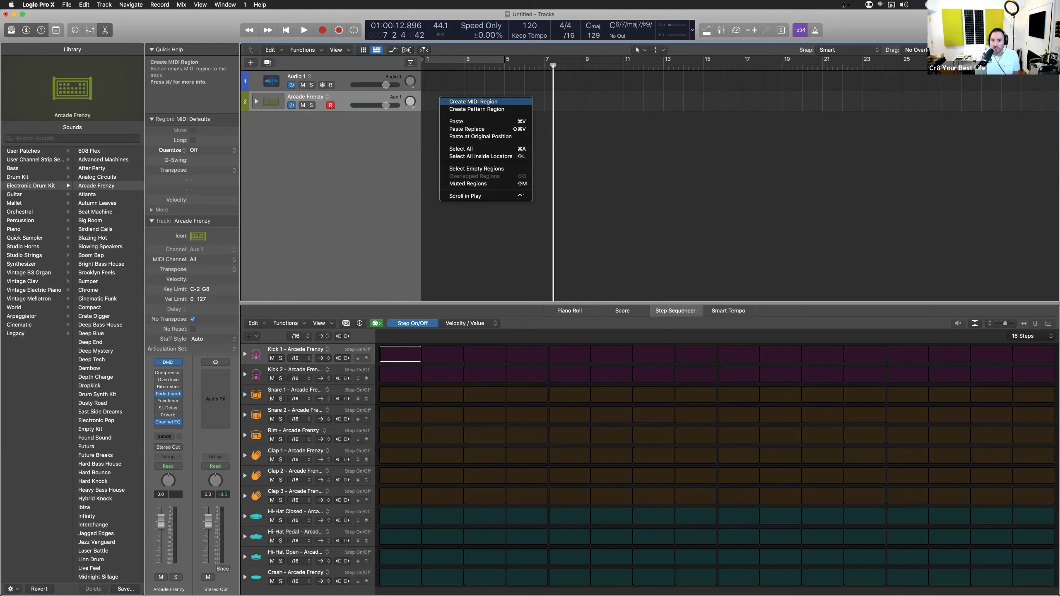
{"action": "left_click", "coordinate": [463, 102]}
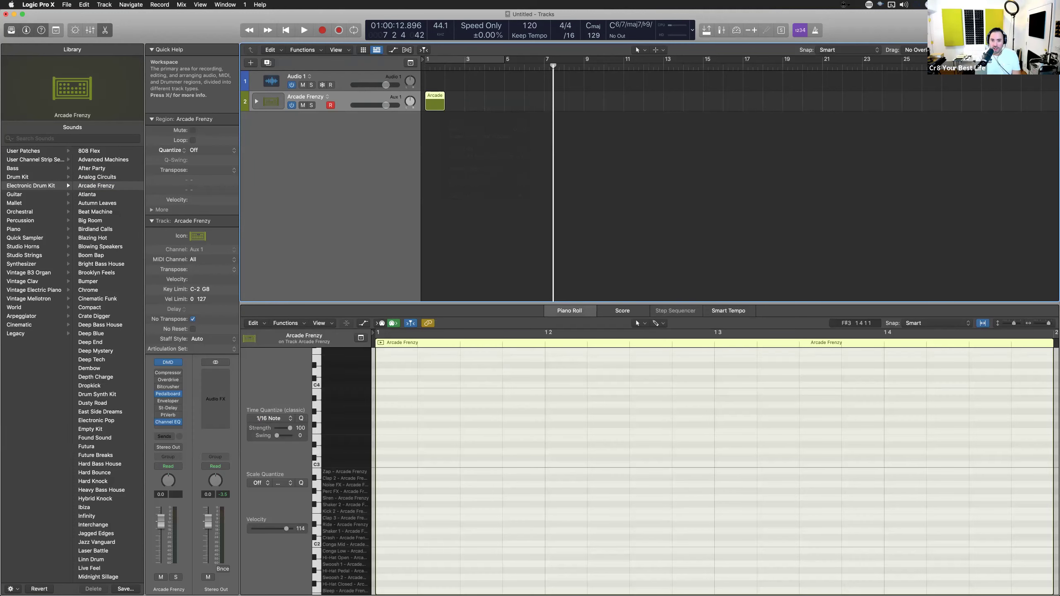
{"action": "key", "text": "BackSpace"}
Create a pattern region at bar 1 of the Arcade Frenzy track with Kick 1 on steps 1, 5, 9 and 13
{"action": "right_click", "coordinate": [435, 99]}
{"action": "left_click", "coordinate": [463, 111]}
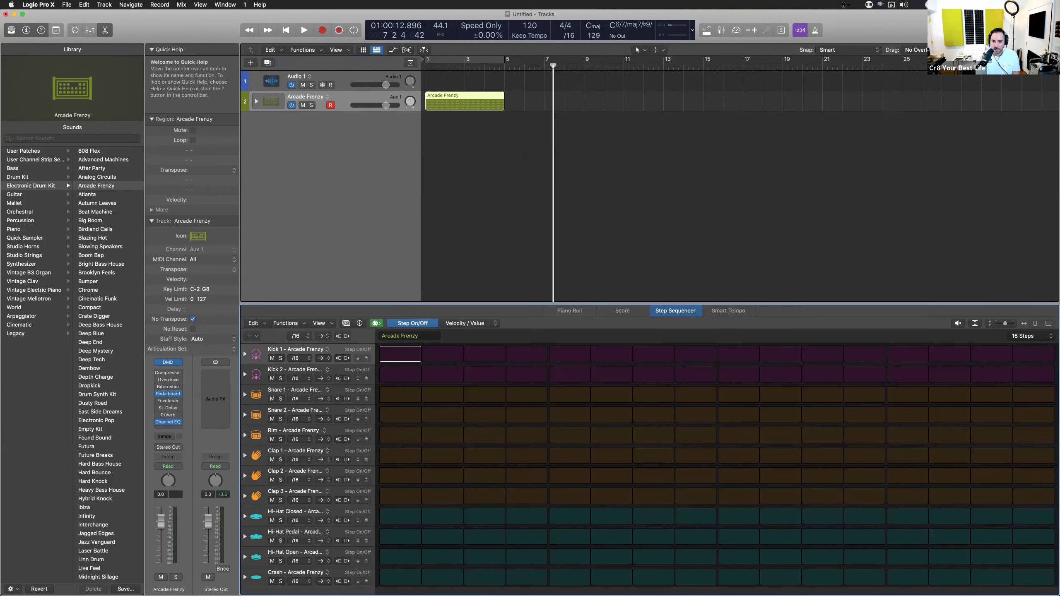
{"action": "left_click", "coordinate": [400, 353]}
{"action": "left_click", "coordinate": [570, 354]}
{"action": "left_click", "coordinate": [738, 353]}
{"action": "left_click", "coordinate": [908, 353]}
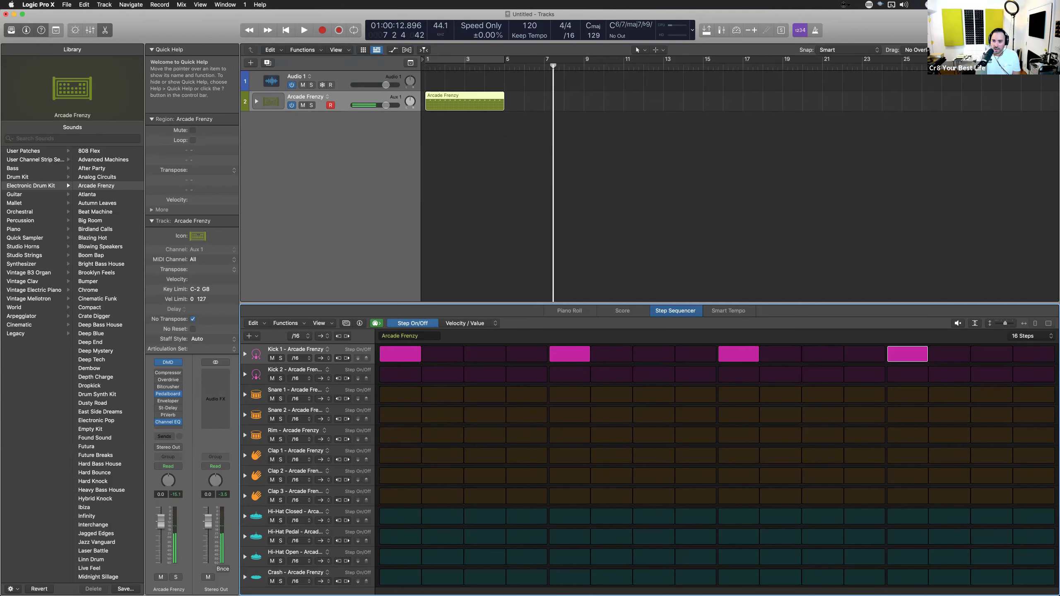
Add Snare 2 and Rim on steps 5 and 13 and Clap 1 on steps 5, 9, 10 and 13, and play the pattern
{"action": "left_click", "coordinate": [570, 415]}
{"action": "left_click", "coordinate": [570, 435]}
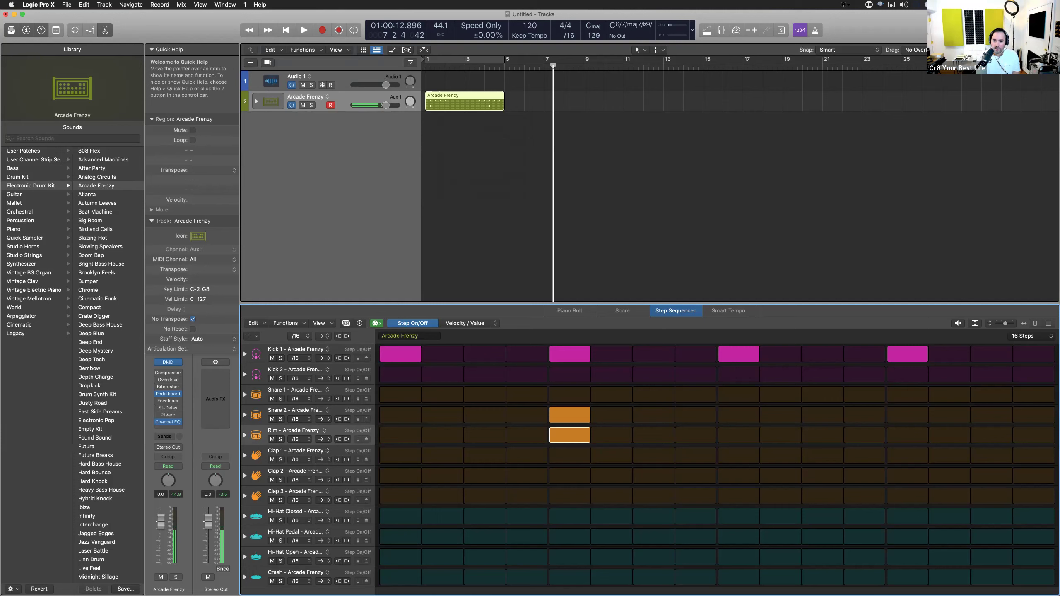
{"action": "left_click", "coordinate": [570, 455]}
{"action": "left_click", "coordinate": [780, 456]}
{"action": "left_click", "coordinate": [739, 456]}
{"action": "left_click", "coordinate": [908, 456]}
{"action": "left_click_drag", "start_coordinate": [907, 415], "coordinate": [908, 436]}
{"action": "key", "text": "space"}
{"action": "key", "text": "space"}
{"action": "key", "text": "space"}
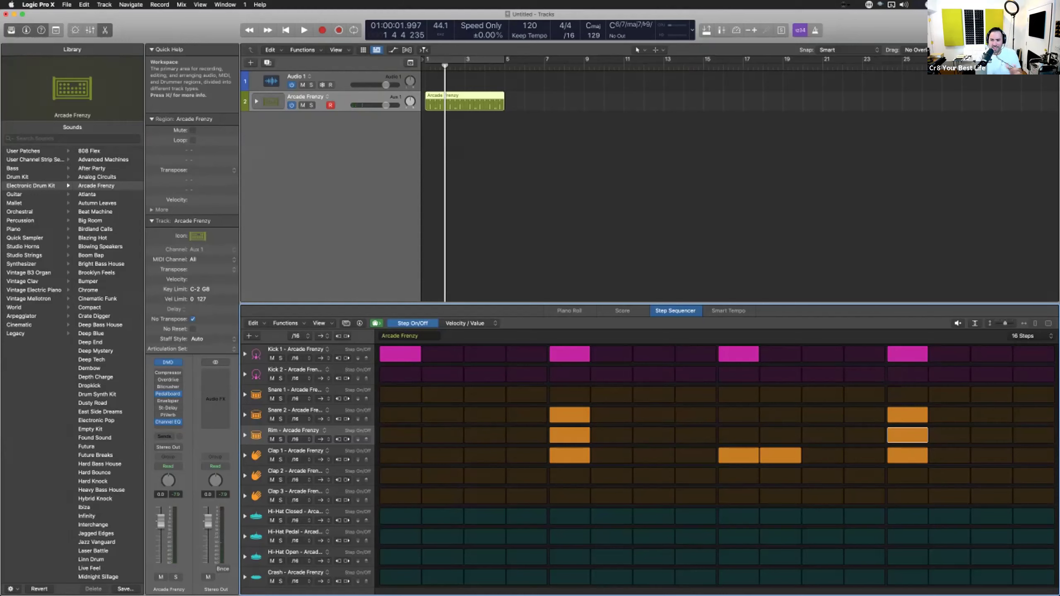
Convert the Arcade Frenzy pattern region to a MIDI region and play it from the start
{"action": "right_click", "coordinate": [452, 95]}
{"action": "left_click", "coordinate": [480, 100]}
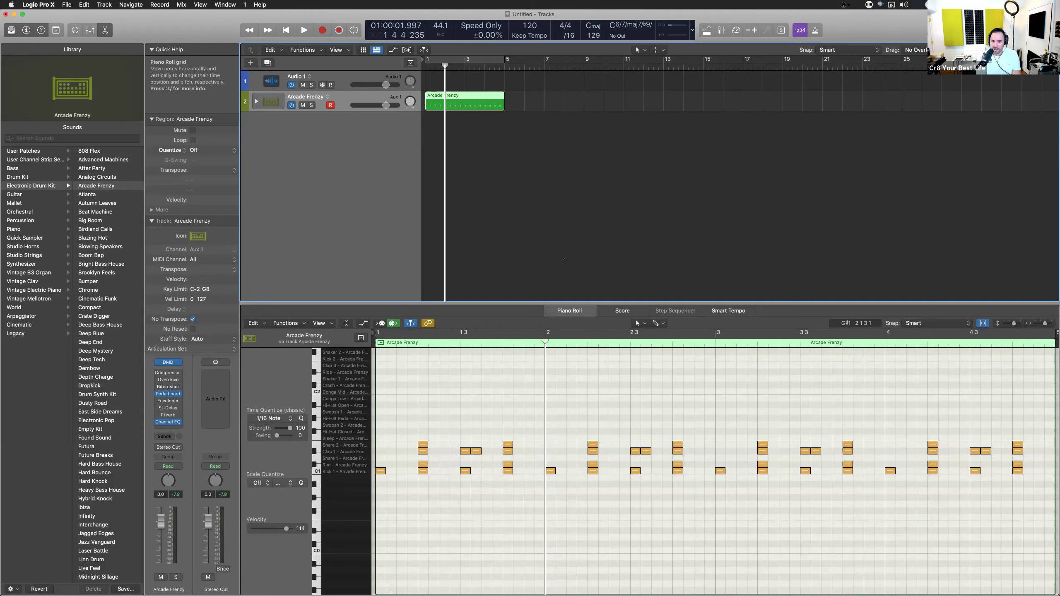
{"action": "key", "text": "Return"}
{"action": "key", "text": "space"}
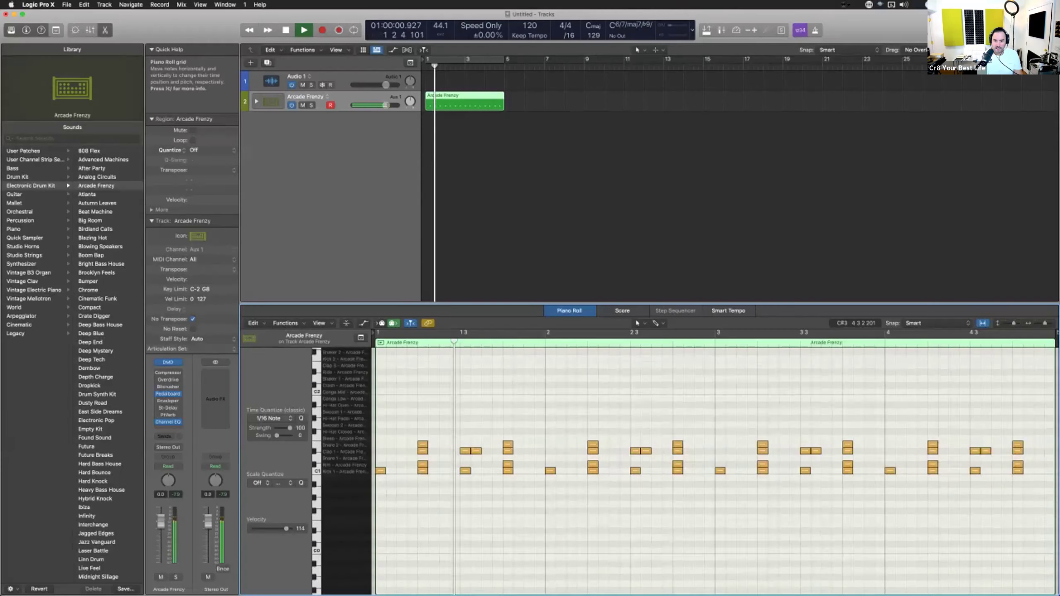
Stop playback and examine the converted kick, rim, snare and clap notes of the first bars up close in the Piano Roll
{"action": "key", "text": "super+Down"}
{"action": "key", "text": "super+Right"}
{"action": "key", "text": "super+Right"}
{"action": "key", "text": "super+Right"}
{"action": "key", "text": "super+Right"}
{"action": "key", "text": "space"}
{"action": "key", "text": "super+Left"}
{"action": "key", "text": "super+Left"}
{"action": "key", "text": "super+Right"}
{"action": "key", "text": "super+Right"}
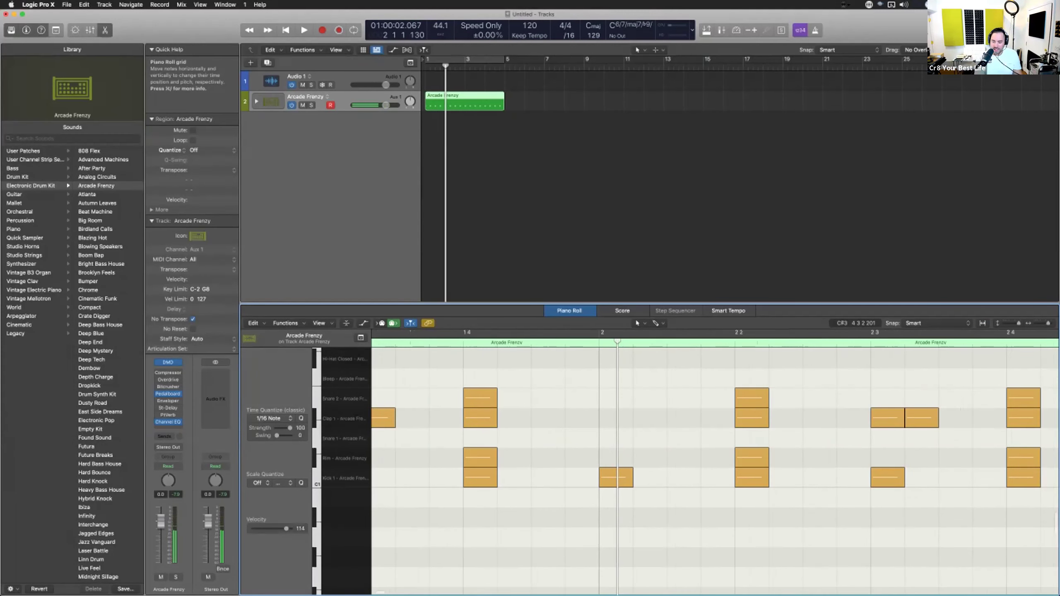
{"action": "key", "text": "super+Left"}
{"action": "key", "text": "super+Left"}
{"action": "key", "text": "super+Left"}
{"action": "key", "text": "super+Left"}
{"action": "key", "text": "super+Left"}
{"action": "key", "text": "super+Right"}
{"action": "key", "text": "super+Right"}
{"action": "key", "text": "super+Right"}
{"action": "scroll", "coordinate": [715, 468], "scroll_direction": "left", "scroll_amount": 3}
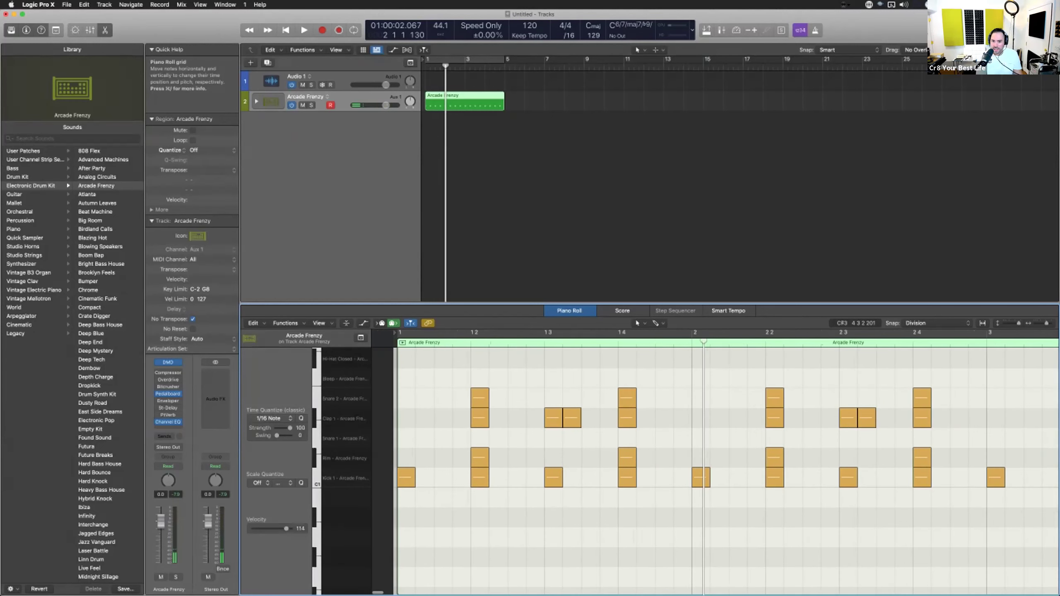
{"action": "key", "text": "Return"}
{"action": "key", "text": "super+Right"}
{"action": "key", "text": "super+Right"}
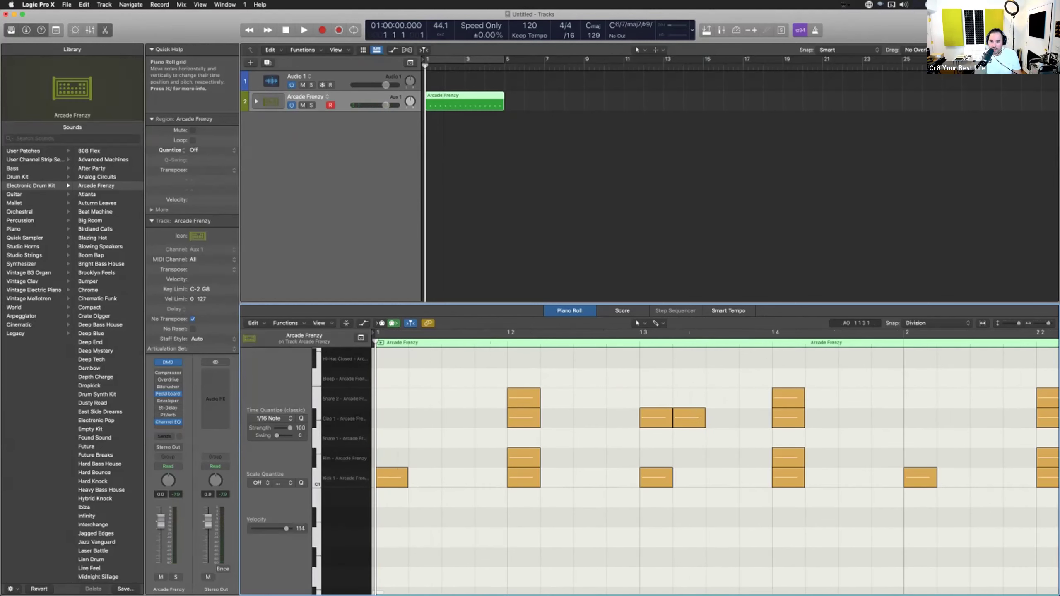
Shift the stacked notes on beats 2 and 4 of bar 1 together a few ticks earlier, off the grid
{"action": "left_click_drag", "start_coordinate": [458, 540], "coordinate": [544, 364]}
{"action": "left_click_drag", "start_coordinate": [759, 373], "coordinate": [804, 532]}
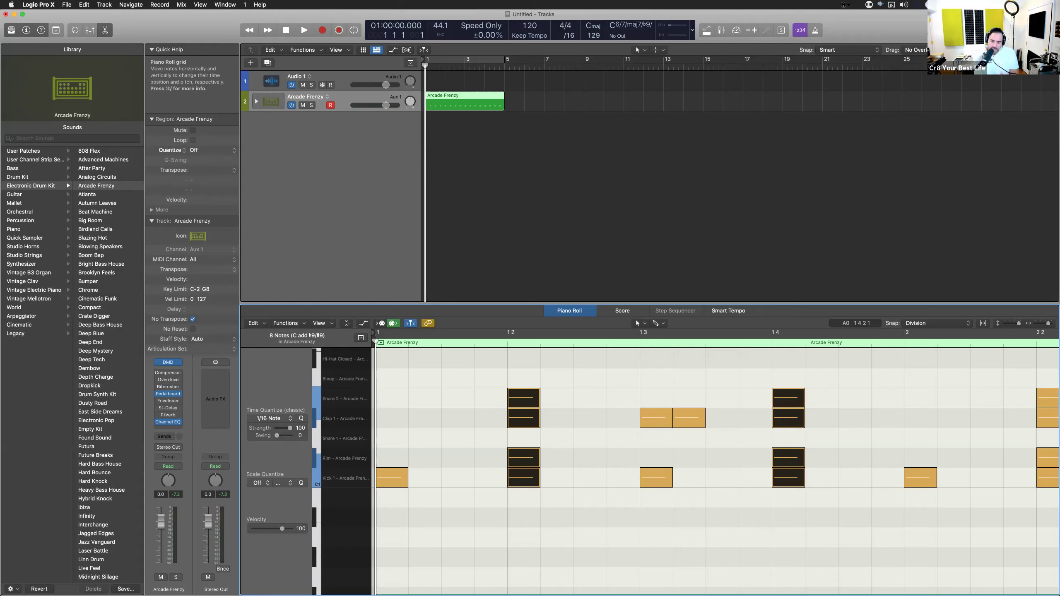
{"action": "key", "text": "ctrl"}
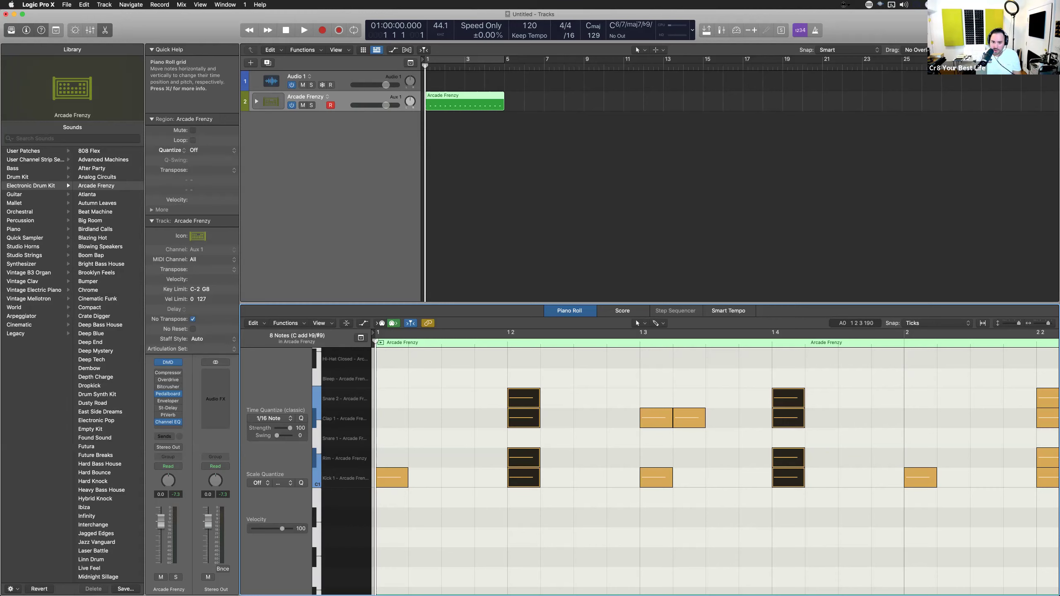
{"action": "scroll", "coordinate": [715, 471], "scroll_direction": "up", "scroll_amount": 5}
{"action": "scroll", "coordinate": [716, 471], "scroll_direction": "right", "scroll_amount": 3}
{"action": "scroll", "coordinate": [715, 471], "scroll_direction": "right", "scroll_amount": 2}
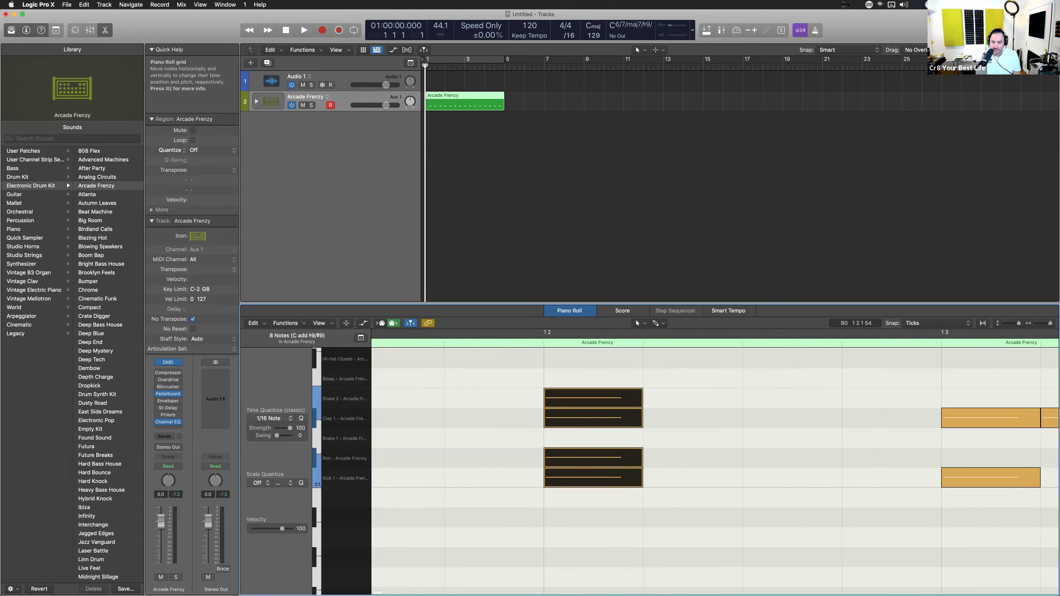
{"action": "scroll", "coordinate": [545, 483], "scroll_direction": "down", "scroll_amount": 1}
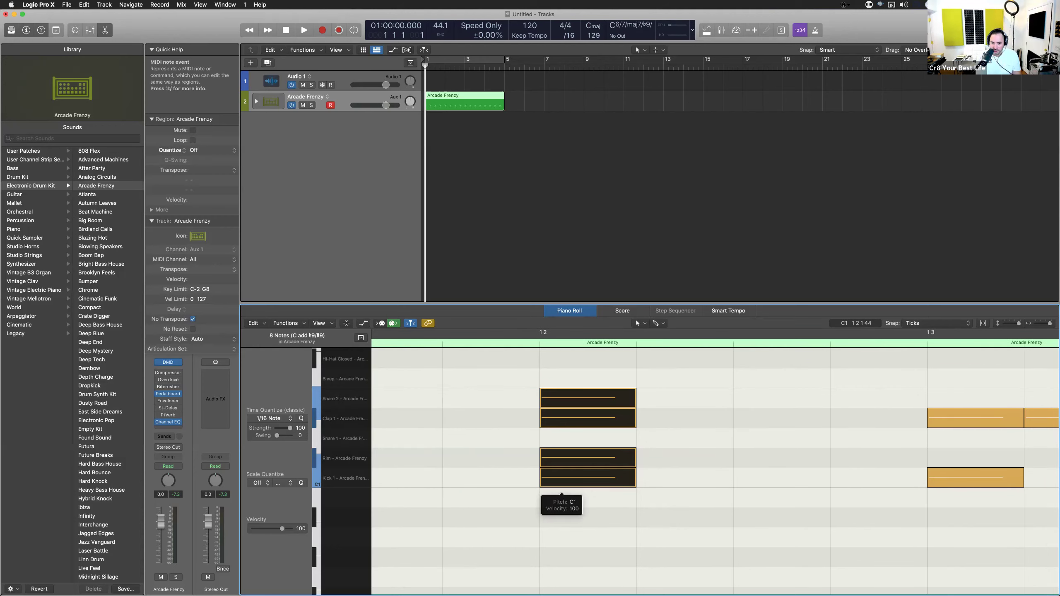
{"action": "left_click", "coordinate": [560, 480]}
{"action": "left_click_drag", "start_coordinate": [560, 487], "coordinate": [554, 486]}
{"action": "mouse_move", "coordinate": [553, 419]}
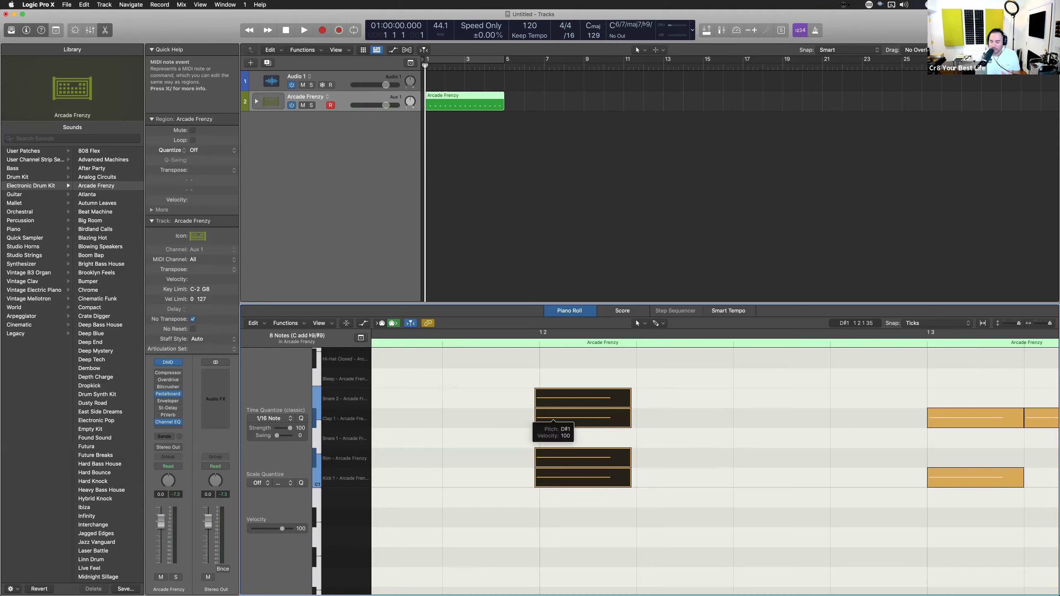
Play the edited beat from the start, stop it in bar 2, and show several bars in the Piano Roll
{"action": "key", "text": "super+Left"}
{"action": "key", "text": "super+Left"}
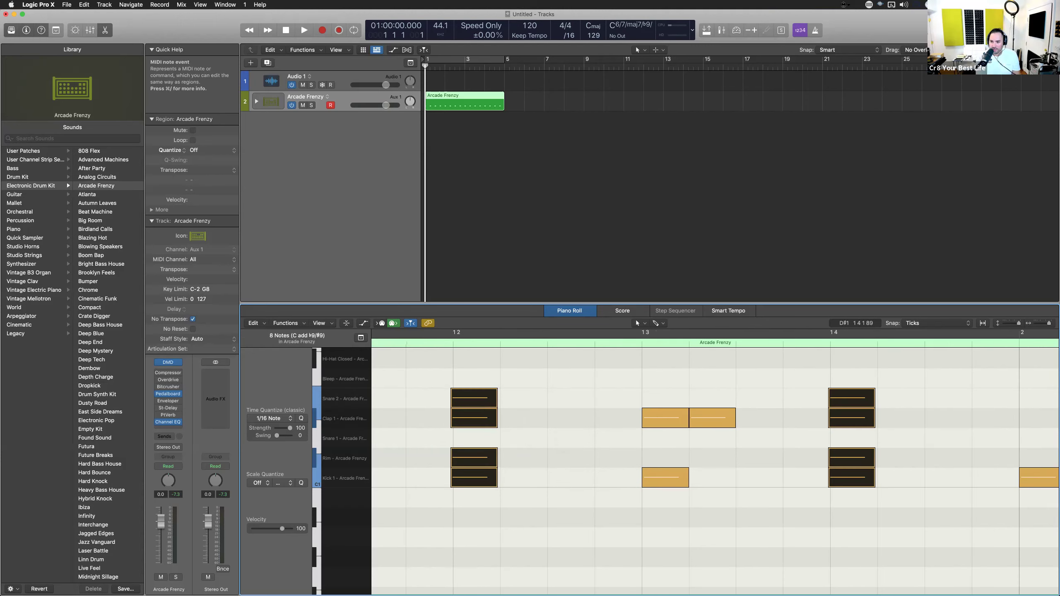
{"action": "key", "text": "space"}
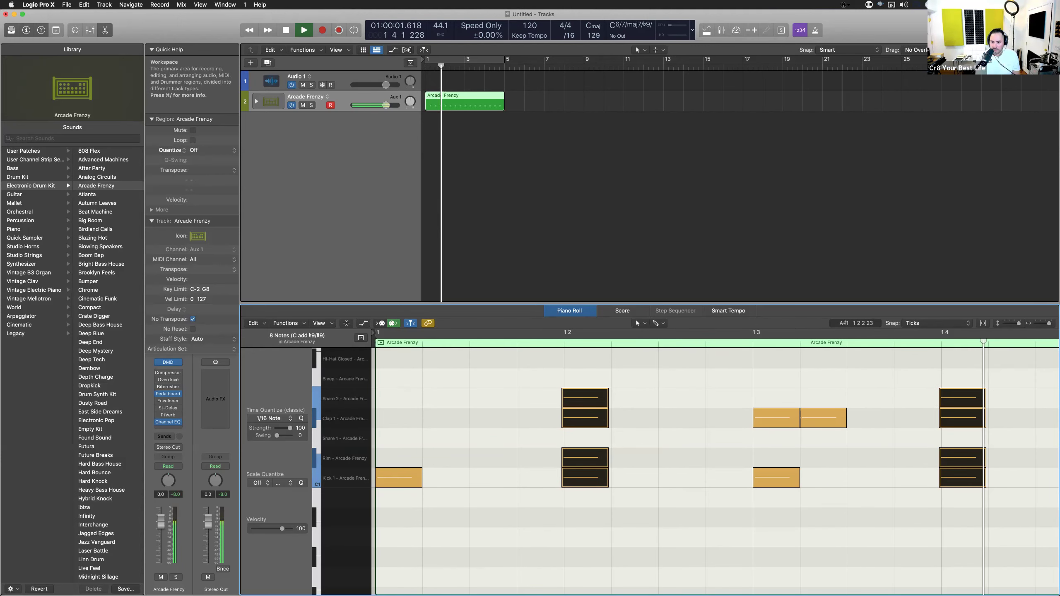
{"action": "key", "text": "space"}
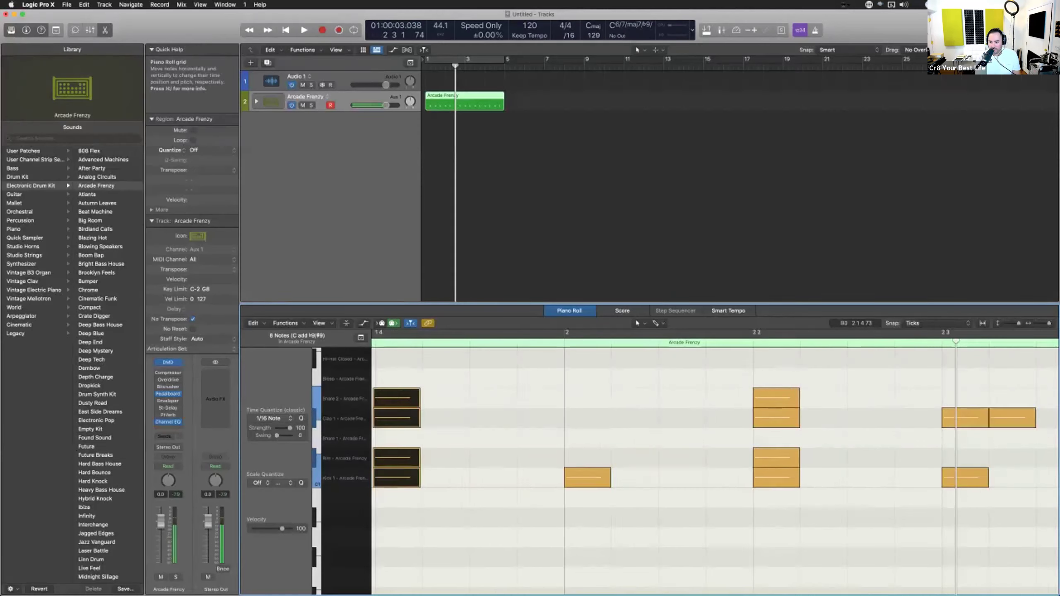
{"action": "key", "text": "super+Left"}
{"action": "key", "text": "super+Left"}
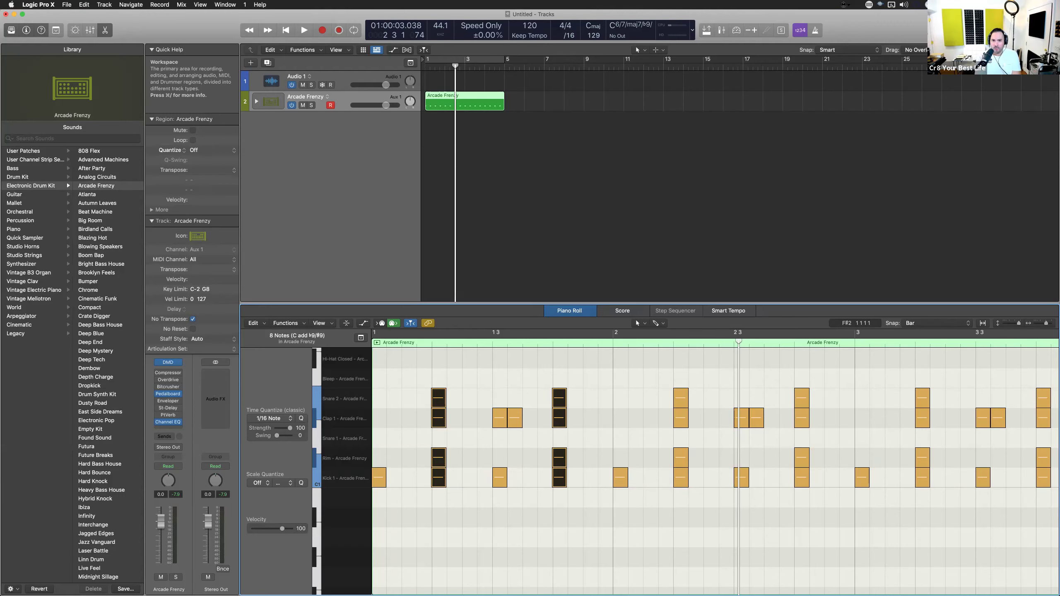
Split the Arcade Frenzy MIDI region at bar 3 and replace its second half with a new empty pattern region
{"action": "double_click", "coordinate": [465, 103]}
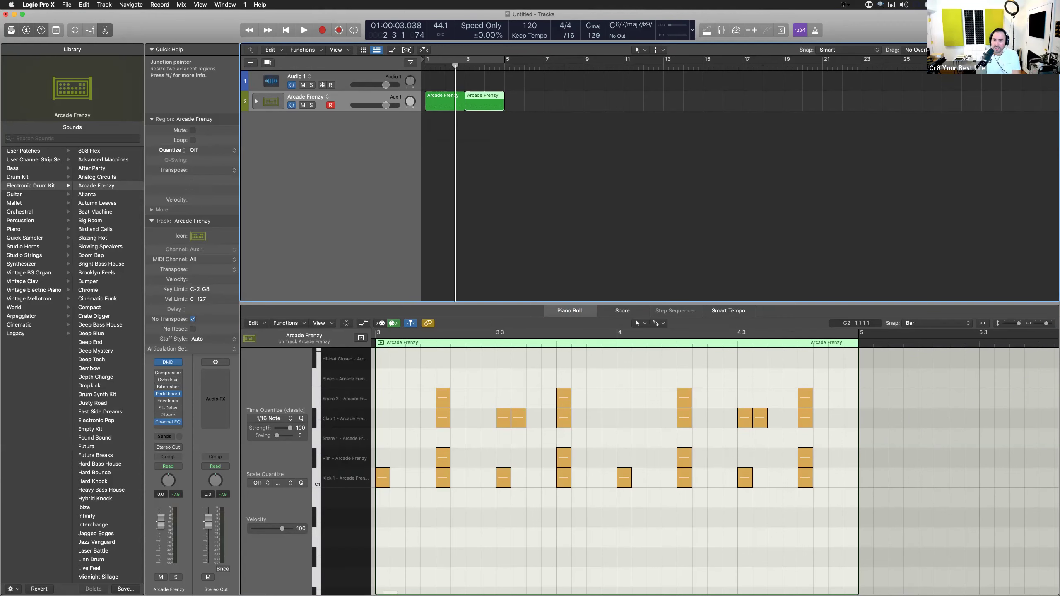
{"action": "key", "text": "BackSpace"}
{"action": "right_click", "coordinate": [467, 99]}
{"action": "left_click", "coordinate": [505, 111]}
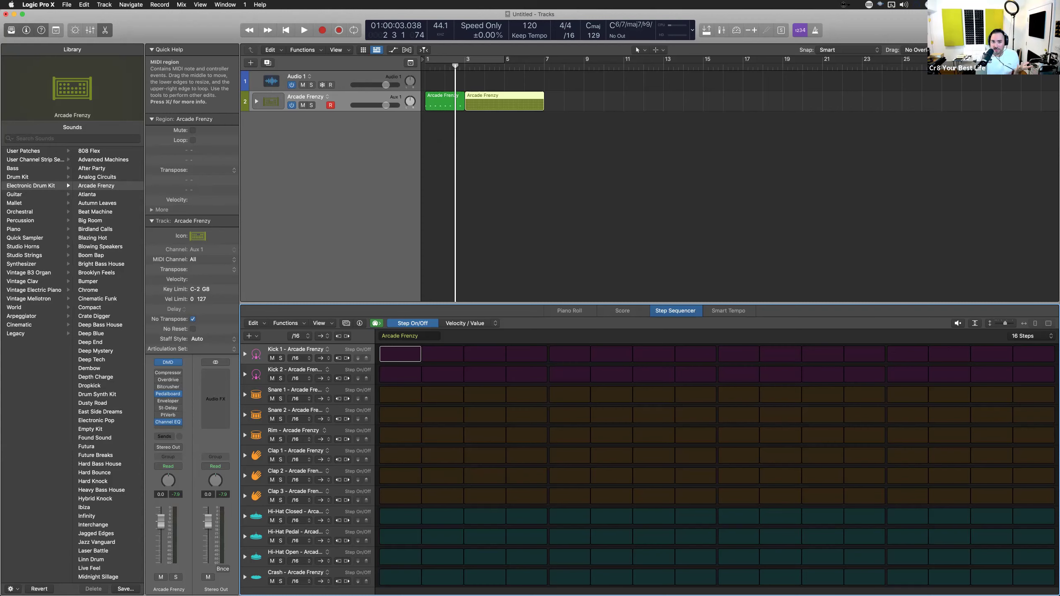
Compare the Arcade Frenzy MIDI and pattern regions in their editors, and play with the cycle set around the pattern region
{"action": "left_click", "coordinate": [440, 101]}
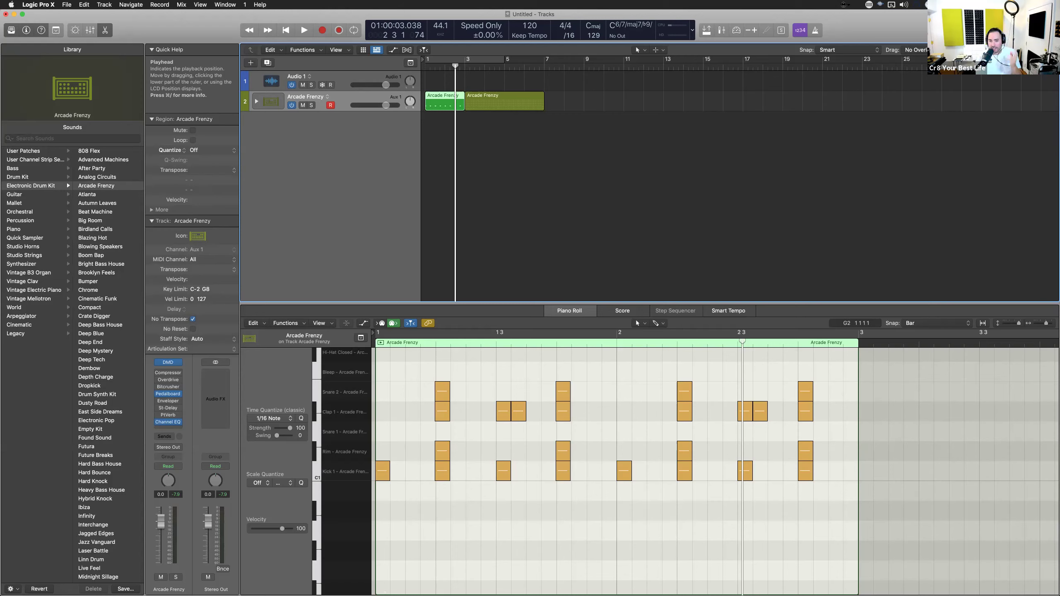
{"action": "left_click", "coordinate": [504, 101]}
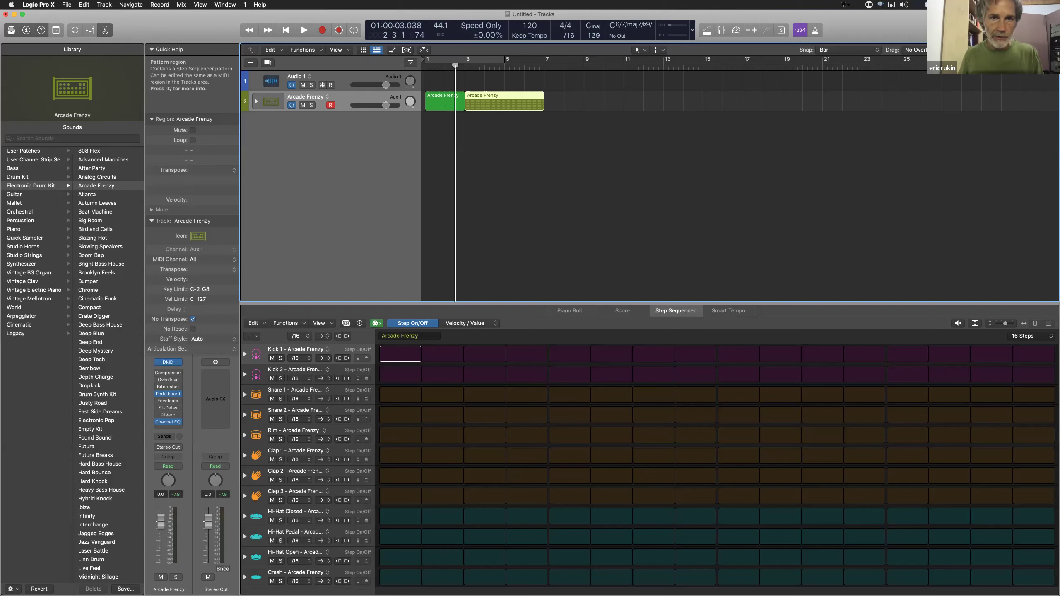
{"action": "key", "text": "u"}
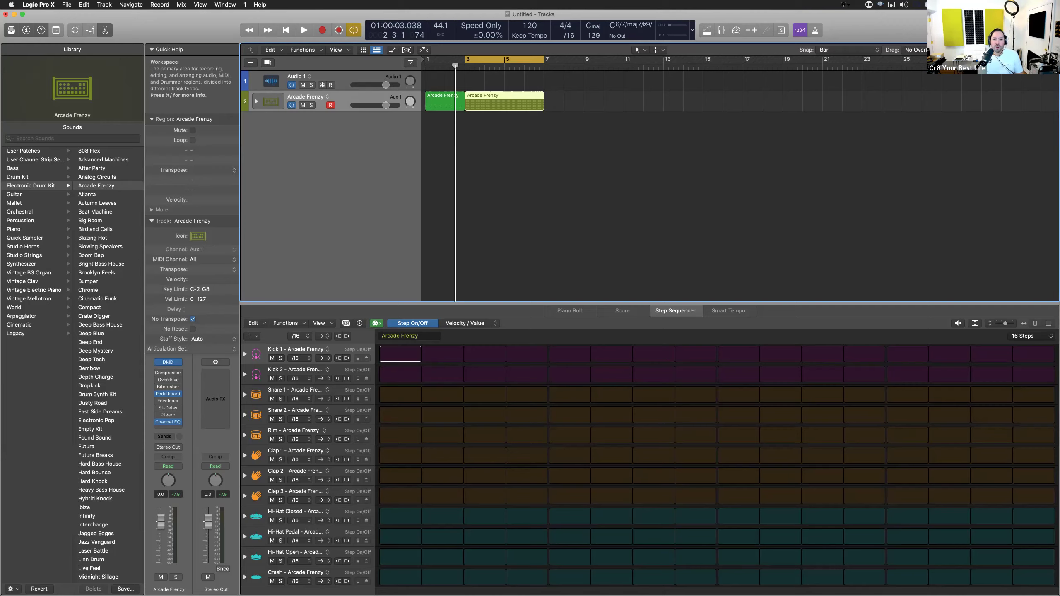
{"action": "key", "text": "space"}
{"action": "key", "text": "ctrl+Left"}
{"action": "key", "text": "ctrl+Right"}
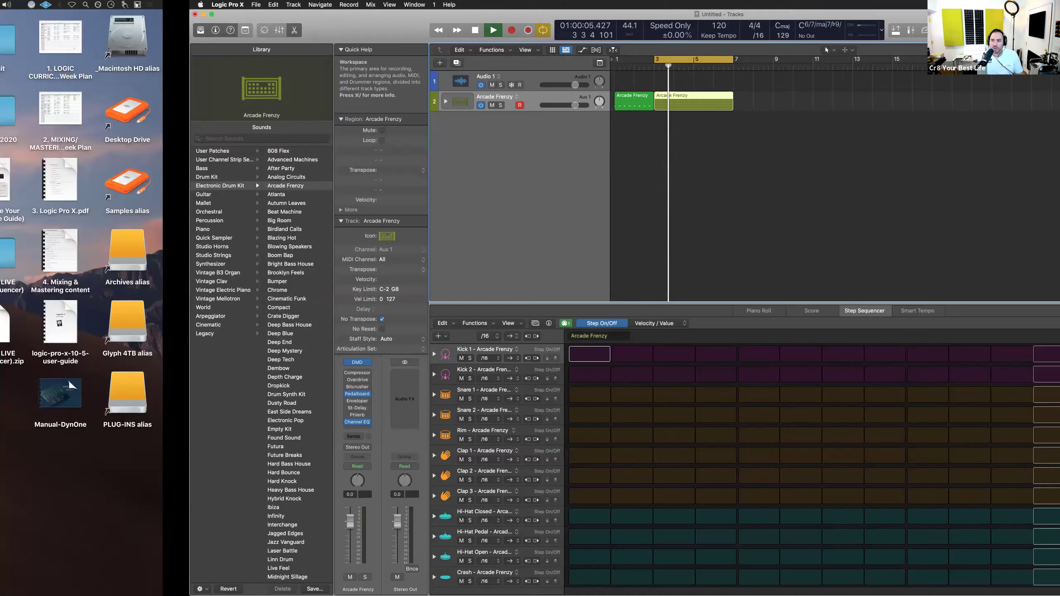
{"action": "key", "text": "ctrl+Left"}
{"action": "key", "text": "ctrl+Right"}
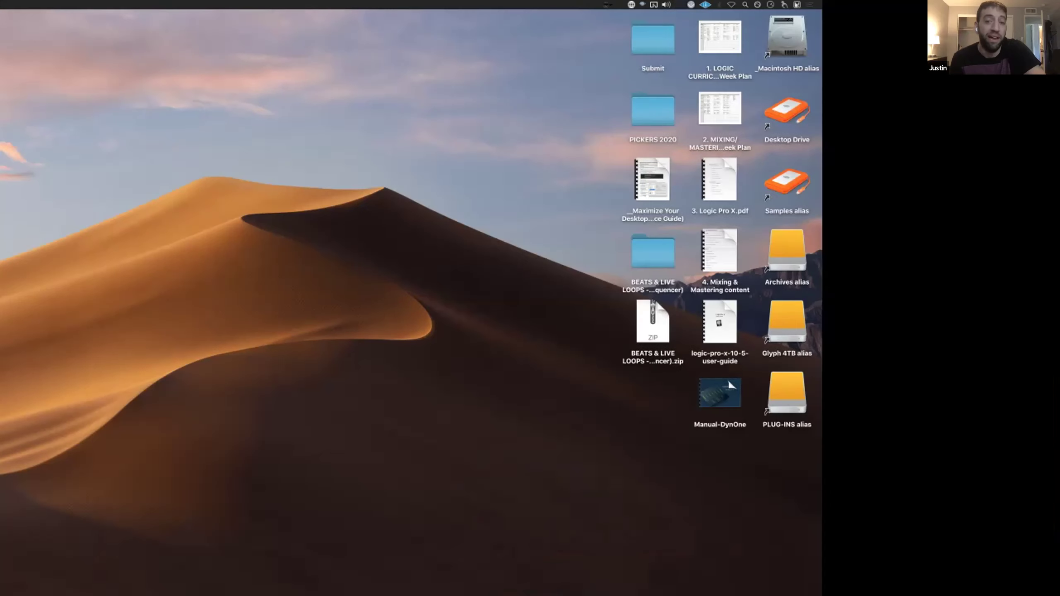
{"action": "key", "text": "ctrl+Up"}
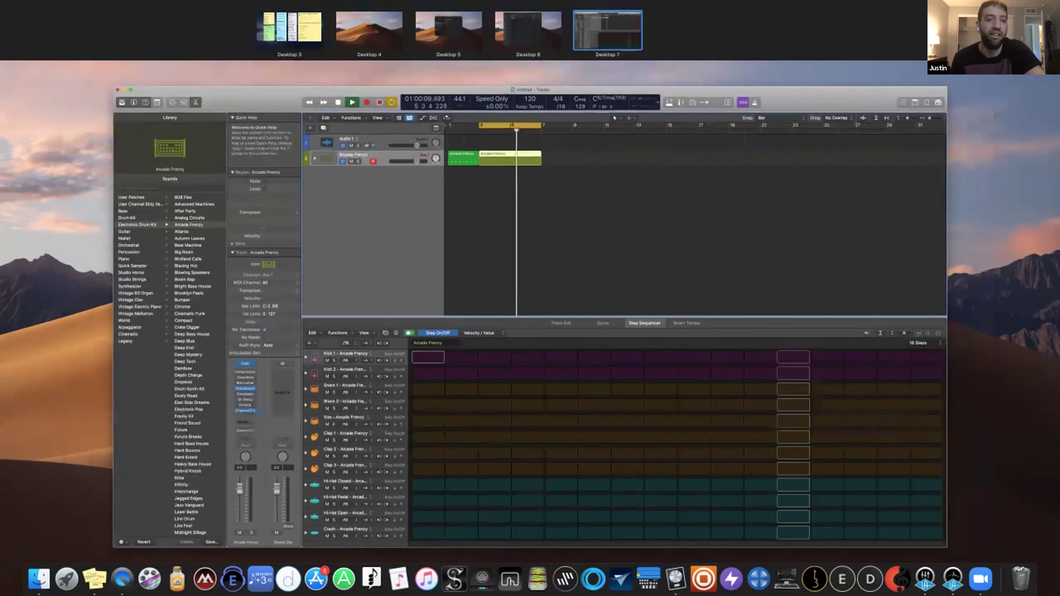
{"action": "left_click", "coordinate": [528, 30]}
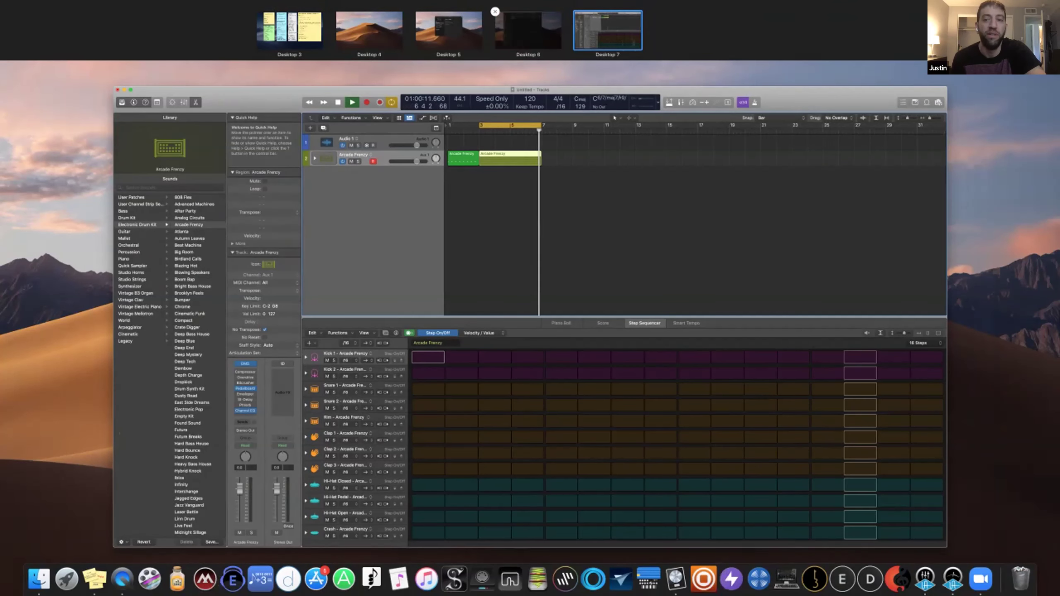
{"action": "key", "text": "ctrl+Right"}
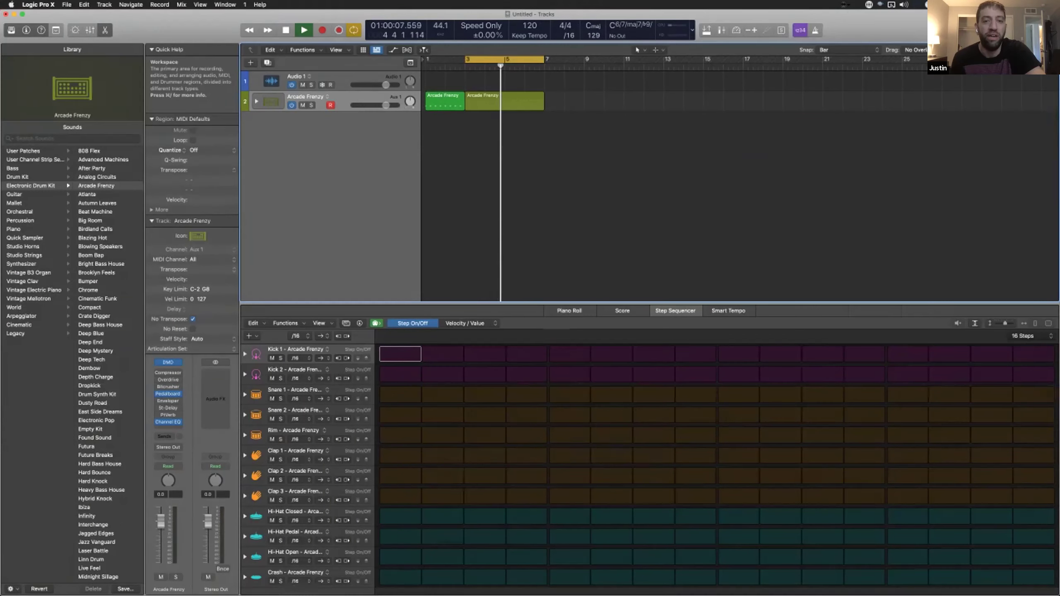
Stop playback and delete the empty Arcade Frenzy pattern region starting at bar 3
{"action": "key", "text": "space"}
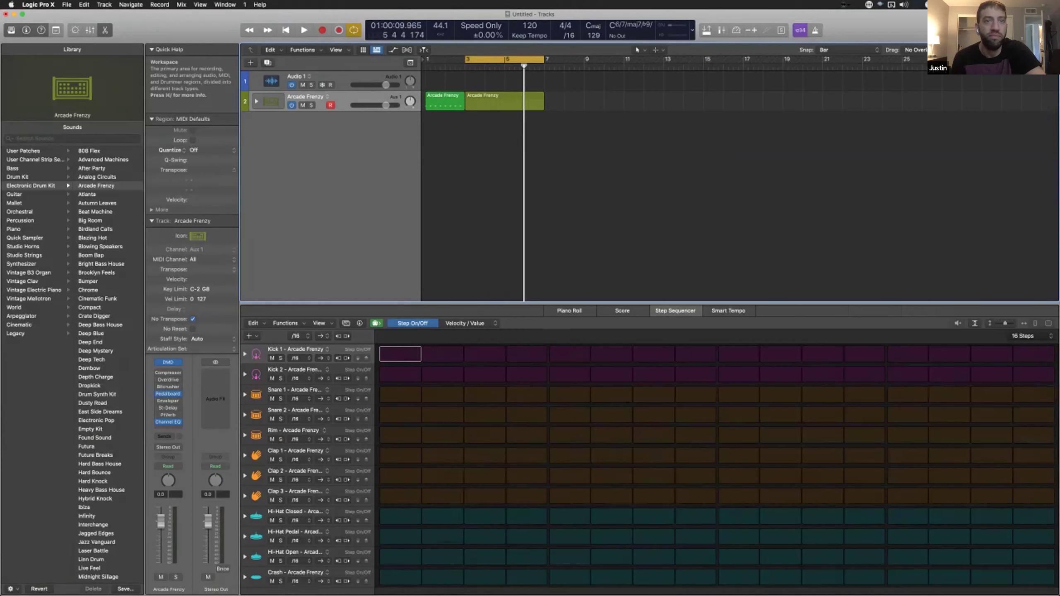
{"action": "left_click", "coordinate": [504, 101]}
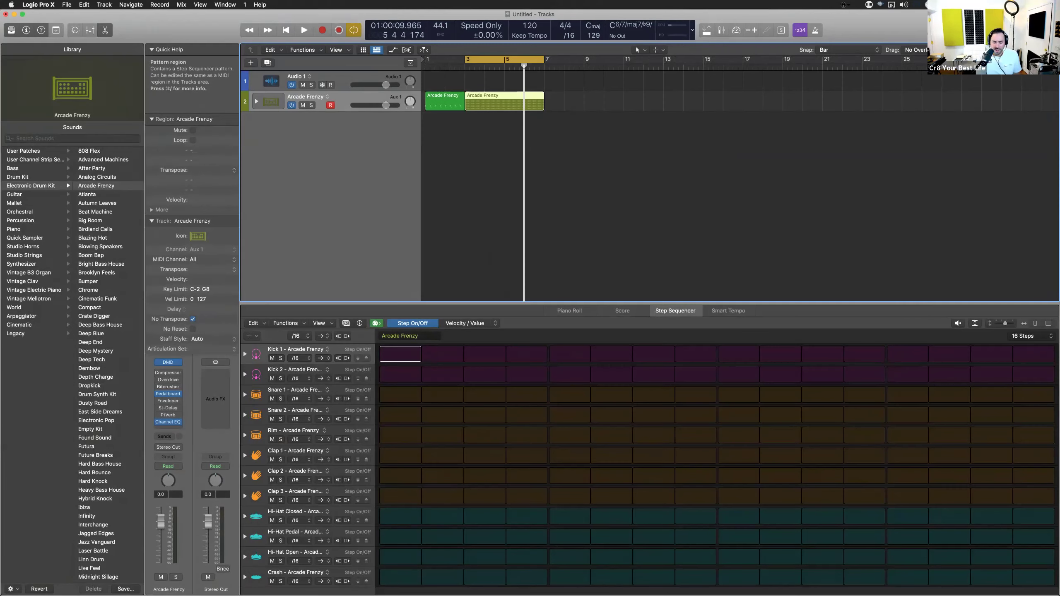
{"action": "key", "text": "Delete"}
{"action": "right_click", "coordinate": [475, 102]}
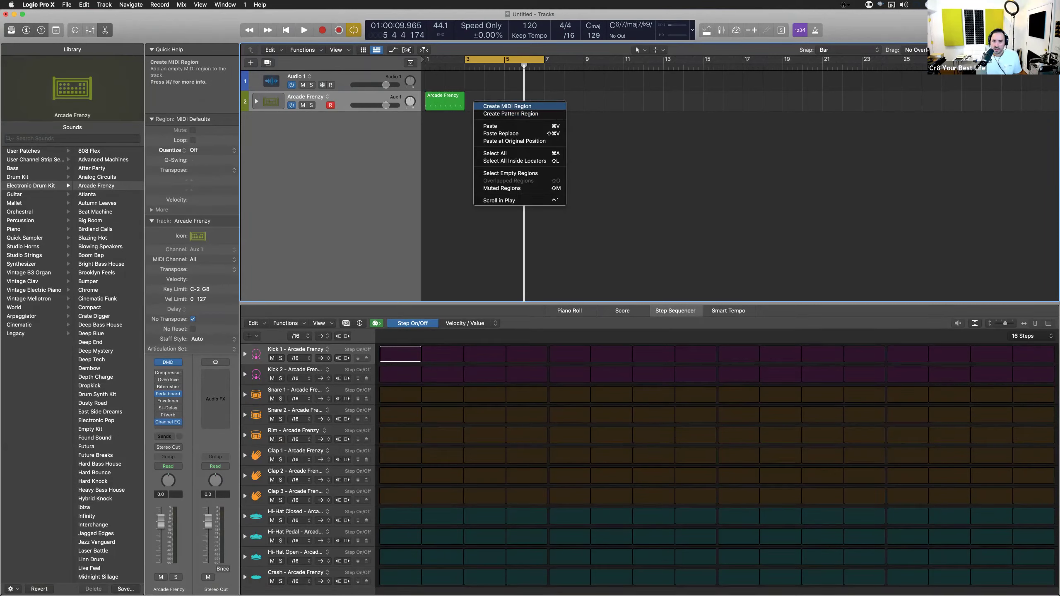
{"action": "right_click", "coordinate": [475, 95]}
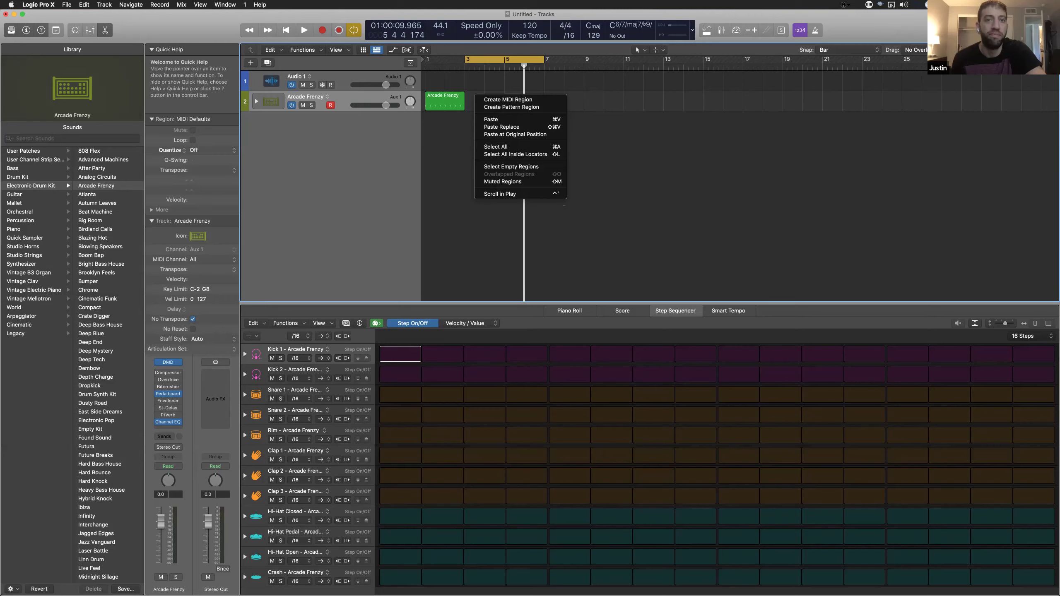
{"action": "key", "text": "Escape"}
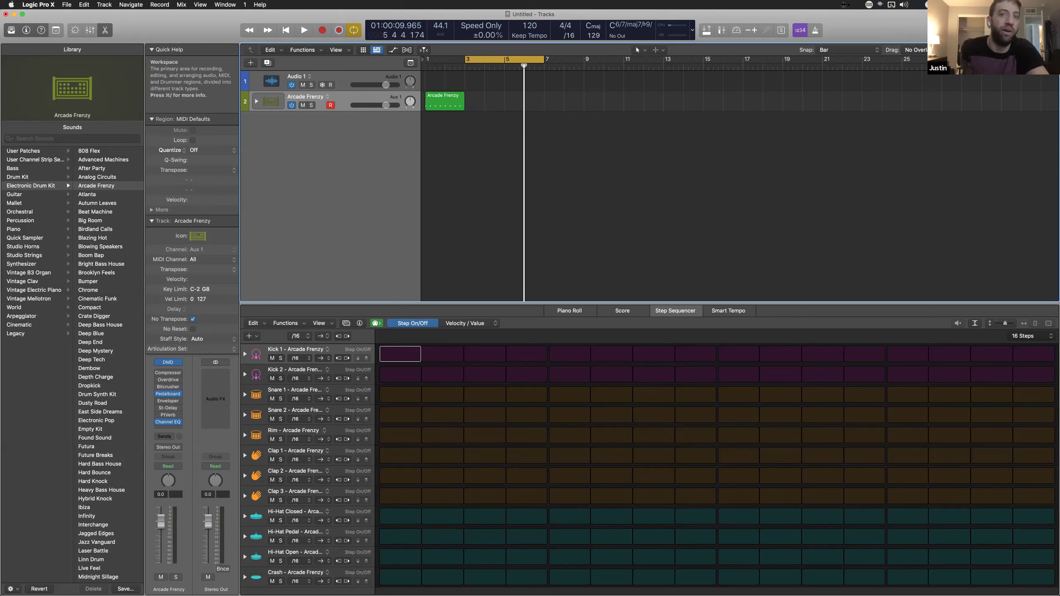
Create a software instrument track with stereo Omnisphere and add an empty pattern region at bar 1 on it
{"action": "key", "text": "alt+super+n"}
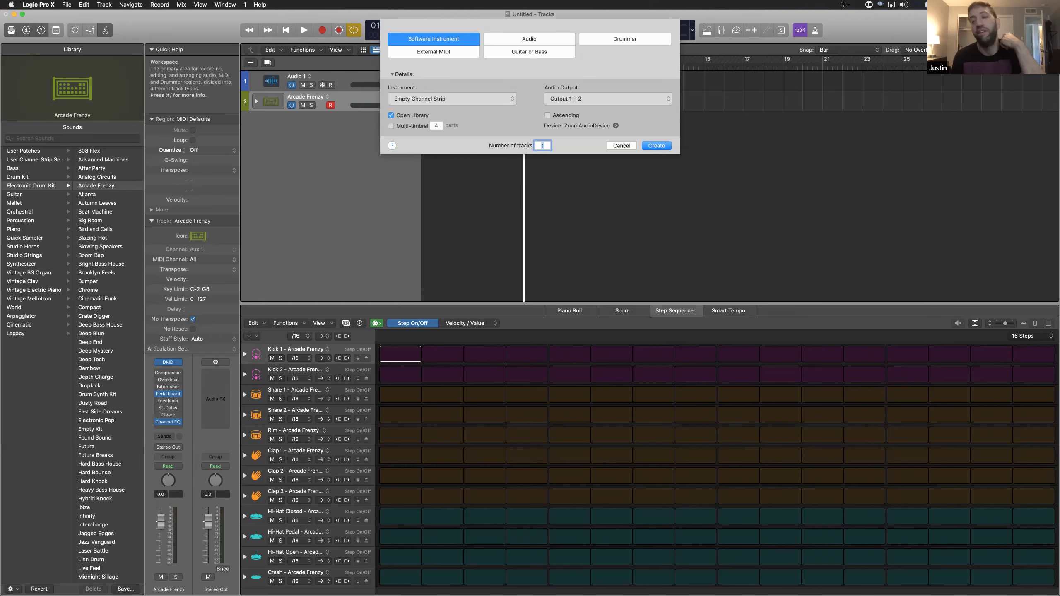
{"action": "left_click", "coordinate": [453, 98]}
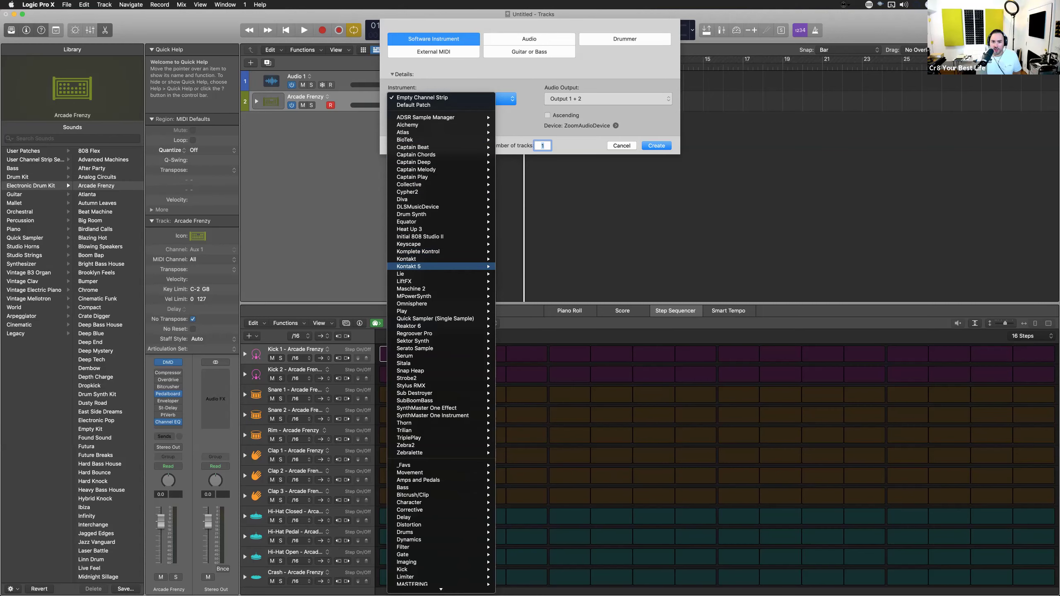
{"action": "mouse_move", "coordinate": [418, 304]}
{"action": "left_click", "coordinate": [514, 304]}
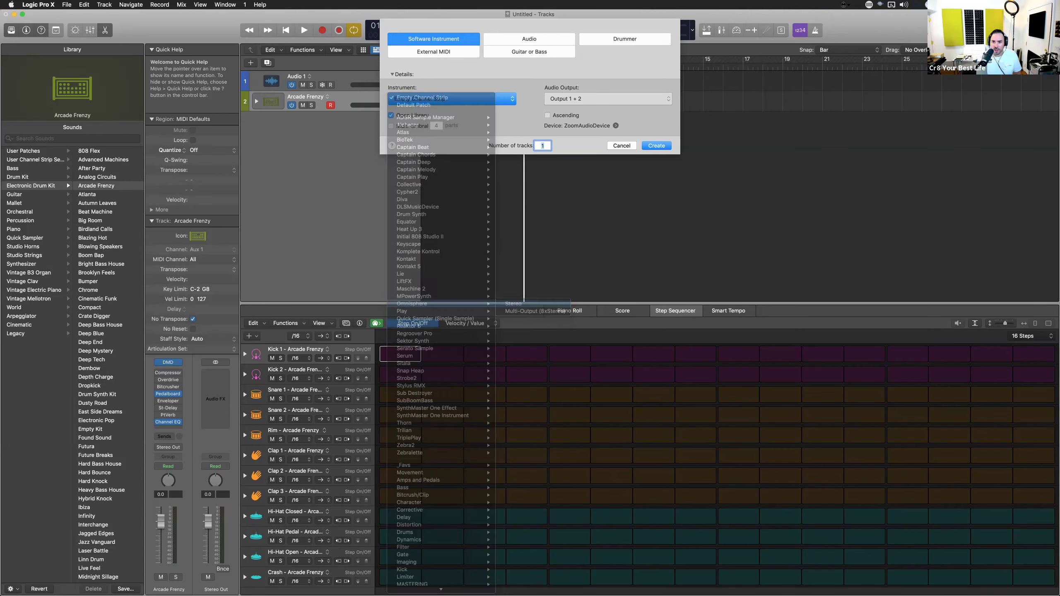
{"action": "left_click", "coordinate": [657, 146]}
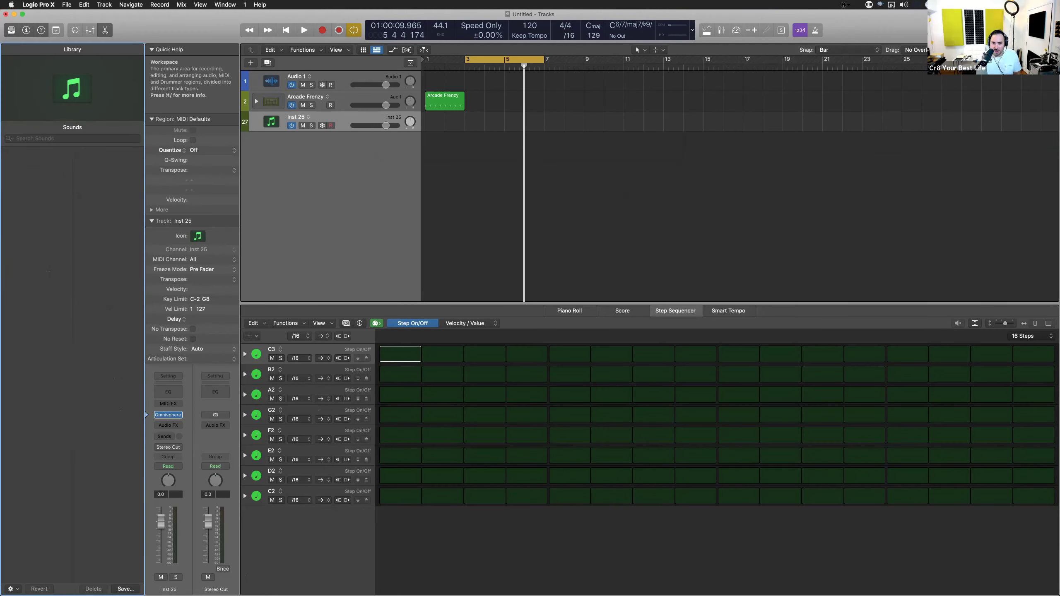
{"action": "right_click", "coordinate": [435, 123]}
{"action": "left_click", "coordinate": [471, 136]}
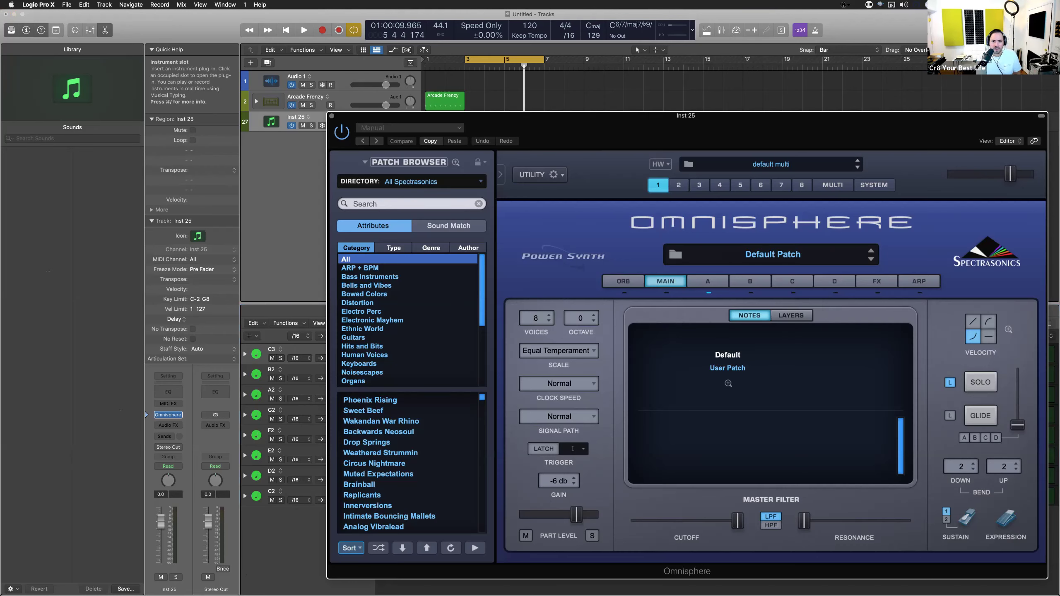
Search Omnisphere's patch browser for "africa"
{"action": "left_click", "coordinate": [411, 203]}
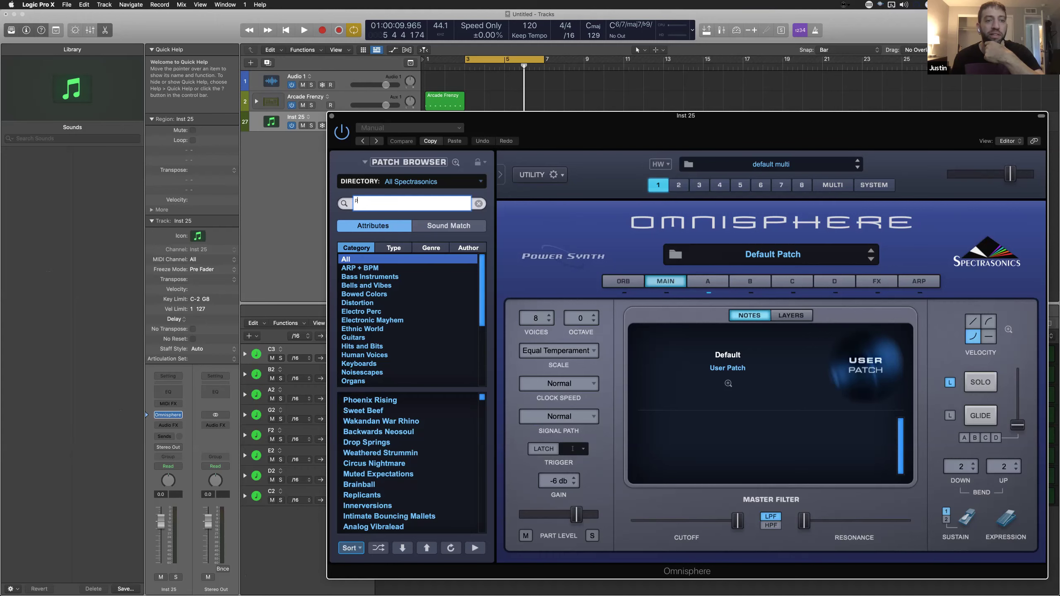
{"action": "type", "text": "pluck"}
{"action": "key", "text": "BackSpace"}
{"action": "key", "text": "BackSpace"}
{"action": "key", "text": "BackSpace"}
{"action": "key", "text": "BackSpace"}
{"action": "key", "text": "BackSpace"}
{"action": "type", "text": "afr"}
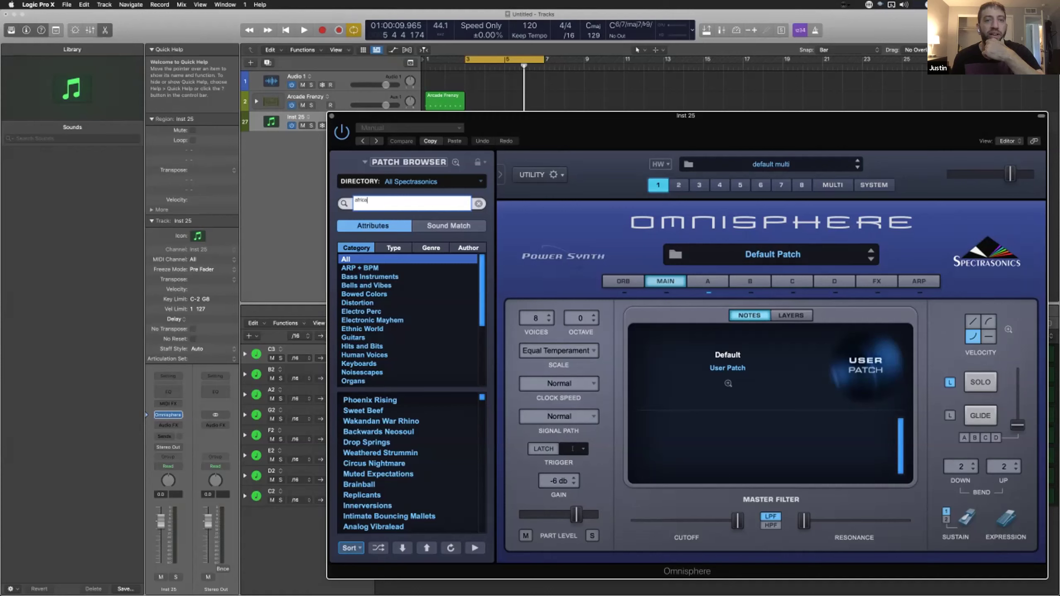
{"action": "type", "text": "ica"}
{"action": "key", "text": "Return"}
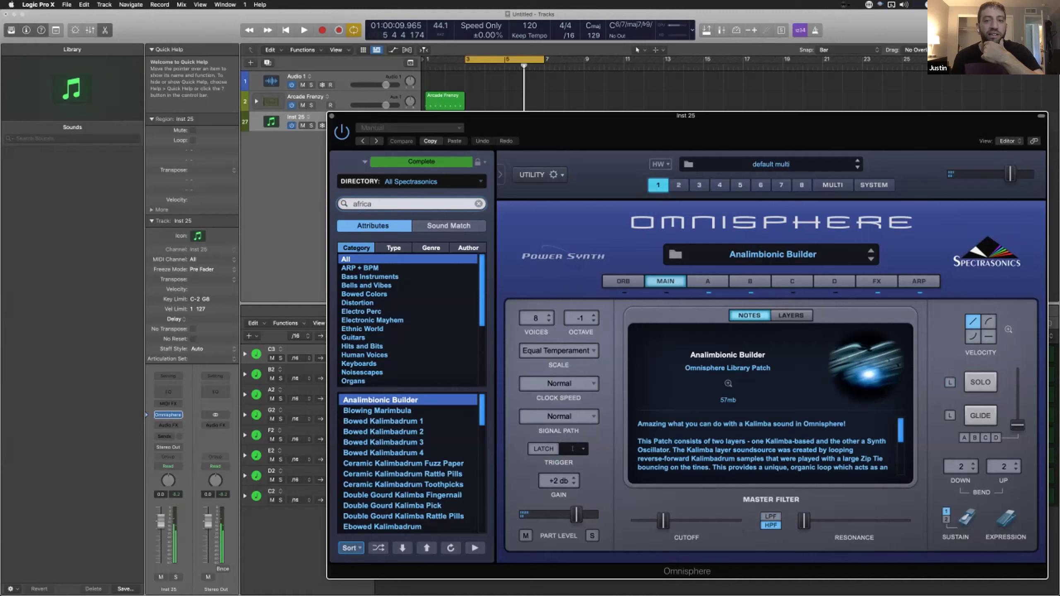
Browse the kalimba patches, load Double Gourd Kalimba Pick, and close the Omnisphere window
{"action": "key", "text": "Down"}
{"action": "key", "text": "Down"}
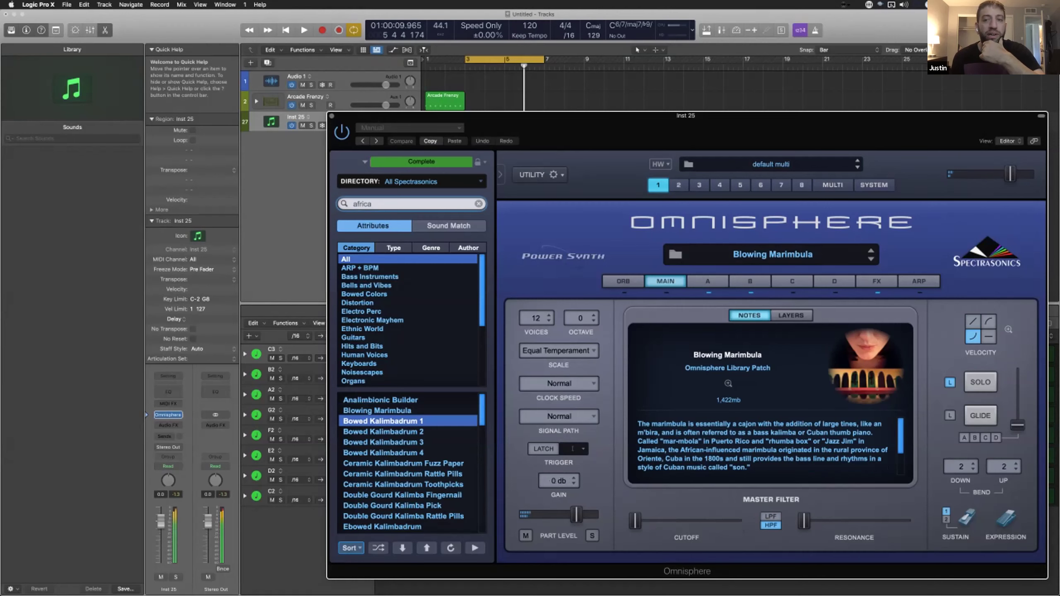
{"action": "left_click", "coordinate": [383, 452]}
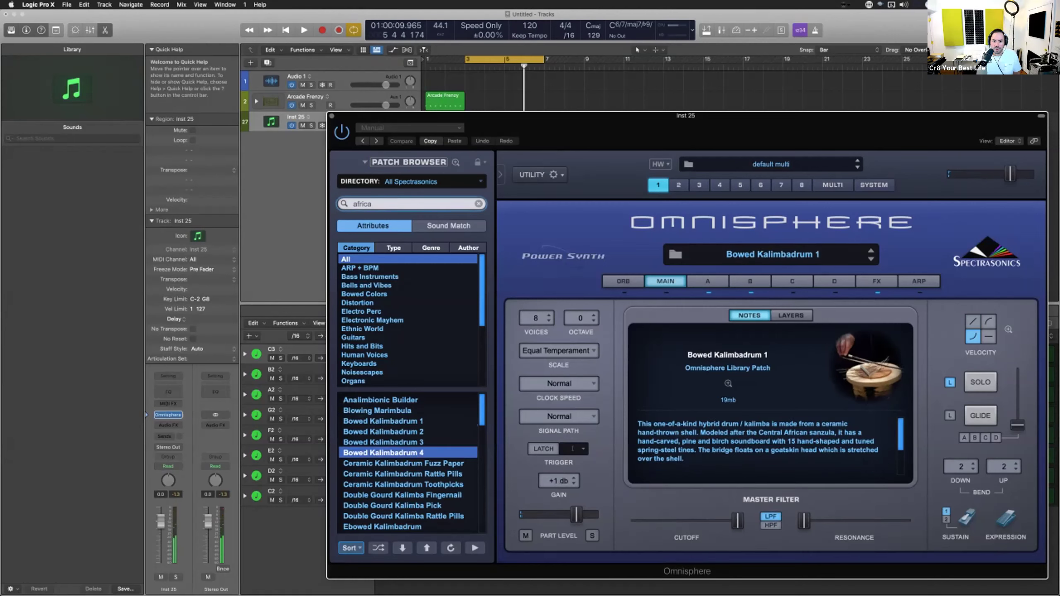
{"action": "key", "text": "Down"}
{"action": "key", "text": "Down"}
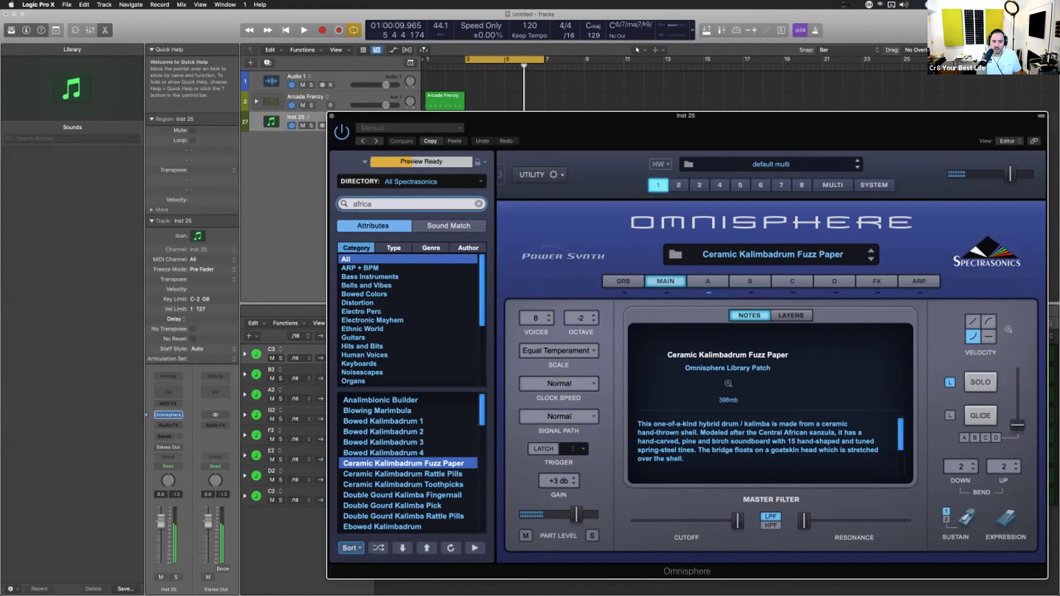
{"action": "key", "text": "Down"}
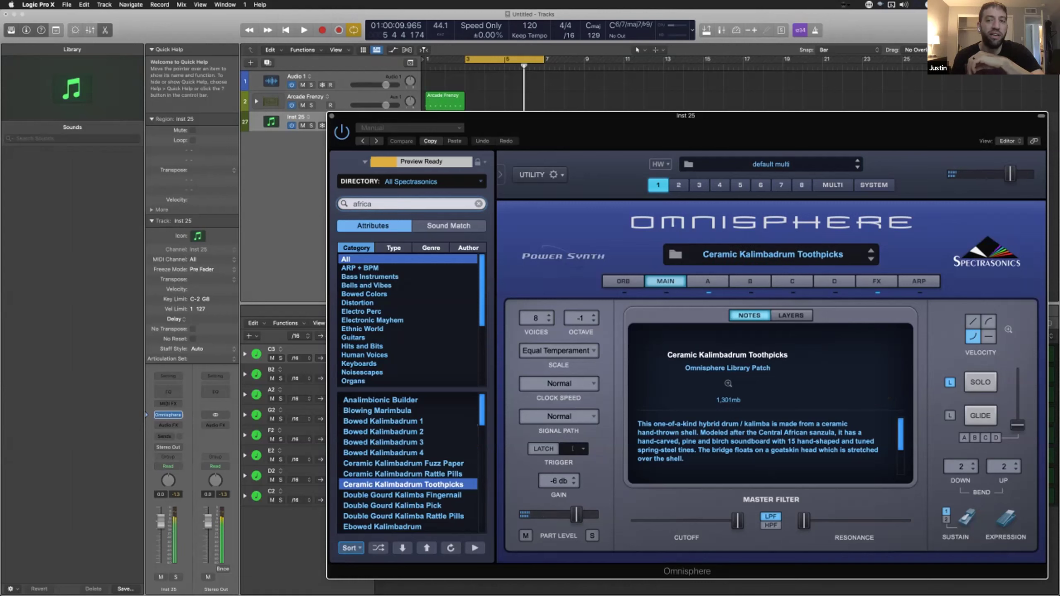
{"action": "key", "text": "Down"}
{"action": "key", "text": "Down"}
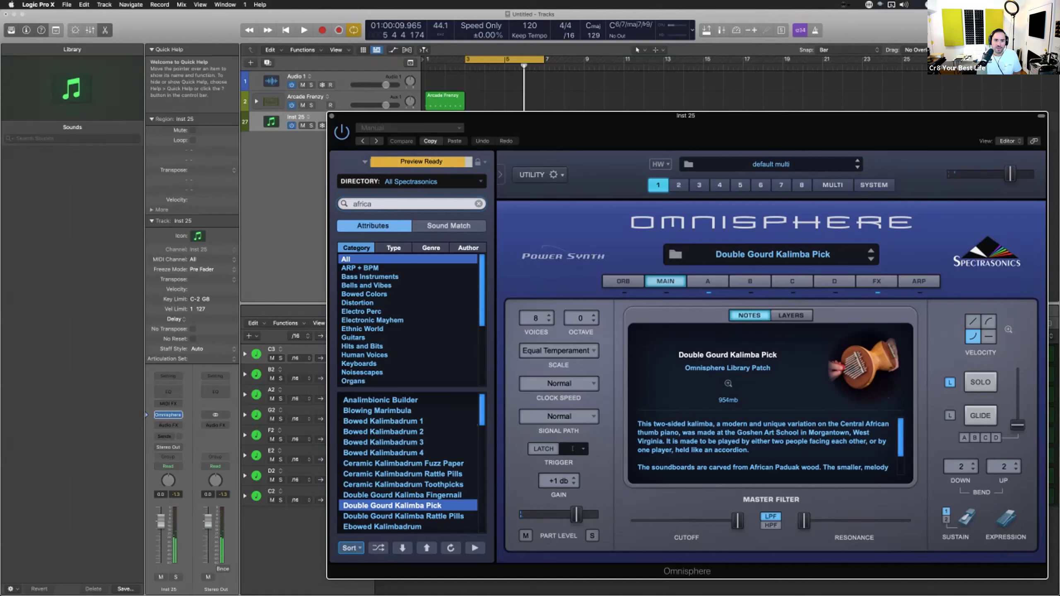
{"action": "left_click", "coordinate": [332, 116]}
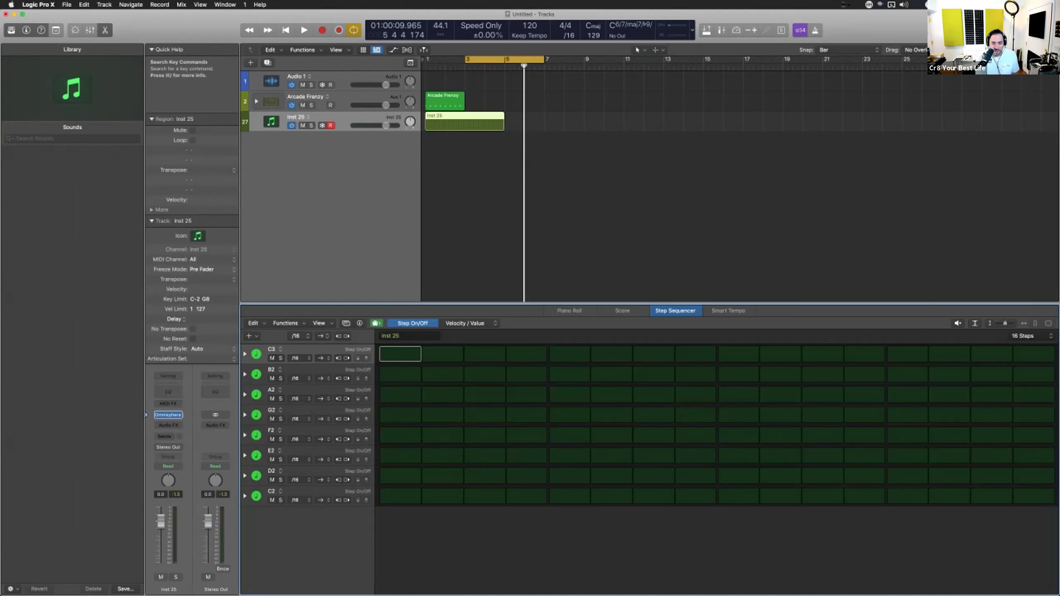
Start the Inst 25 melody pattern with C3 on steps 1, 4 and 5 and A2 on step 2
{"action": "left_click", "coordinate": [400, 354]}
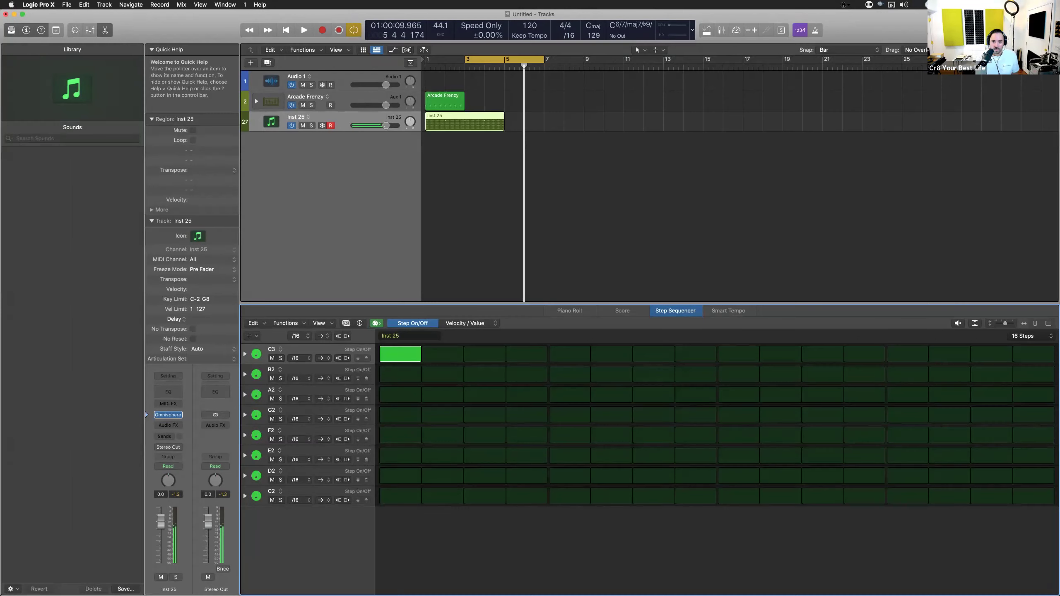
{"action": "left_click", "coordinate": [442, 375]}
{"action": "left_click", "coordinate": [442, 394]}
{"action": "left_click", "coordinate": [443, 374]}
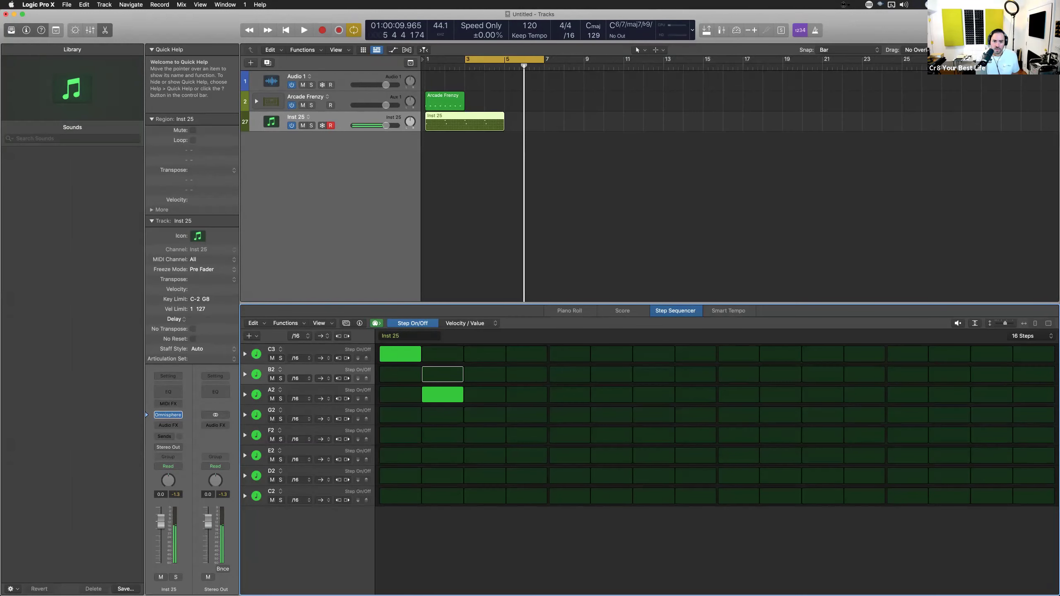
{"action": "left_click", "coordinate": [527, 354]}
{"action": "left_click", "coordinate": [569, 354]}
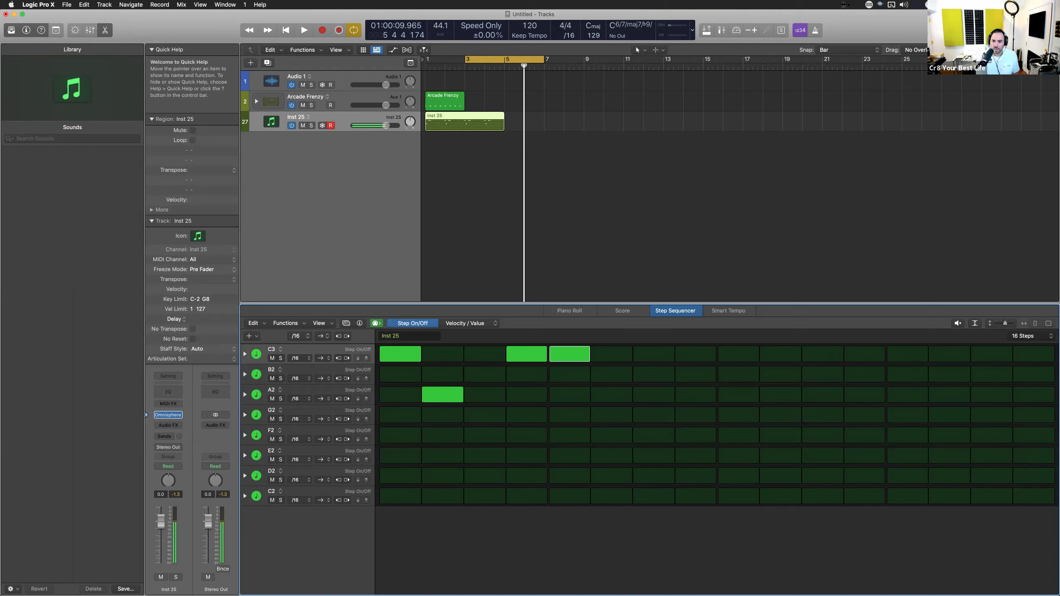
Add A2 on steps 7, 9 and 12, C3 on 8, 15 and 16, G2 on 10, and B2 on 14
{"action": "left_click", "coordinate": [653, 394]}
{"action": "left_click", "coordinate": [696, 354]}
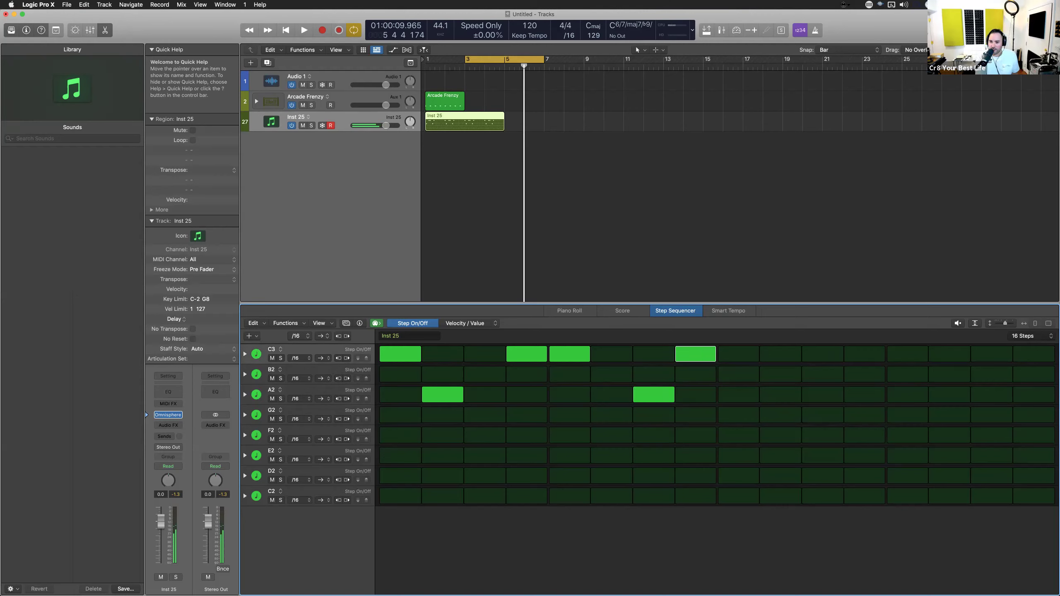
{"action": "left_click", "coordinate": [739, 395]}
{"action": "left_click", "coordinate": [780, 415]}
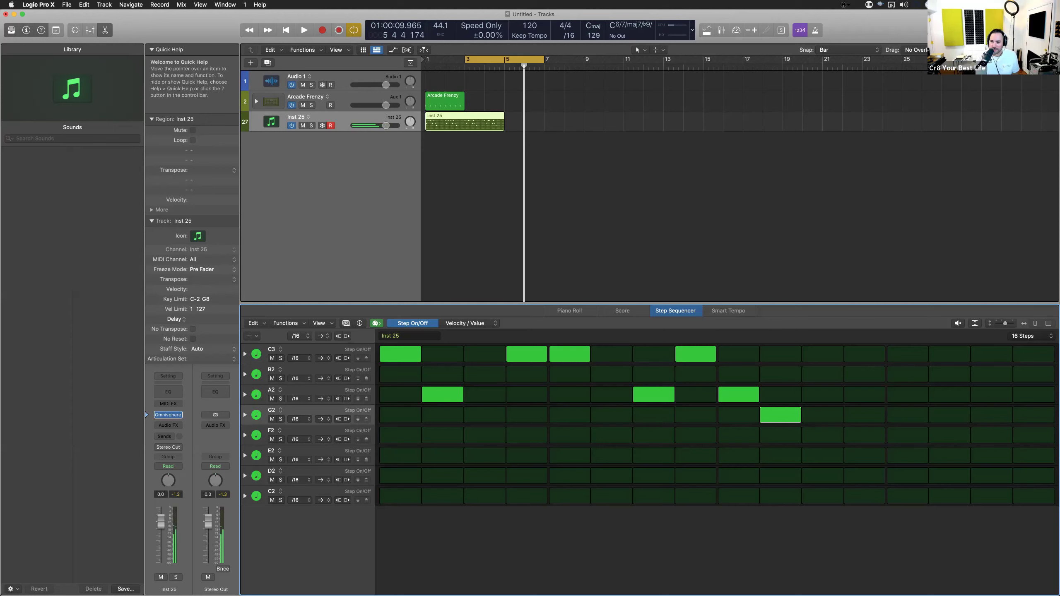
{"action": "left_click", "coordinate": [865, 394]}
{"action": "left_click", "coordinate": [950, 375]}
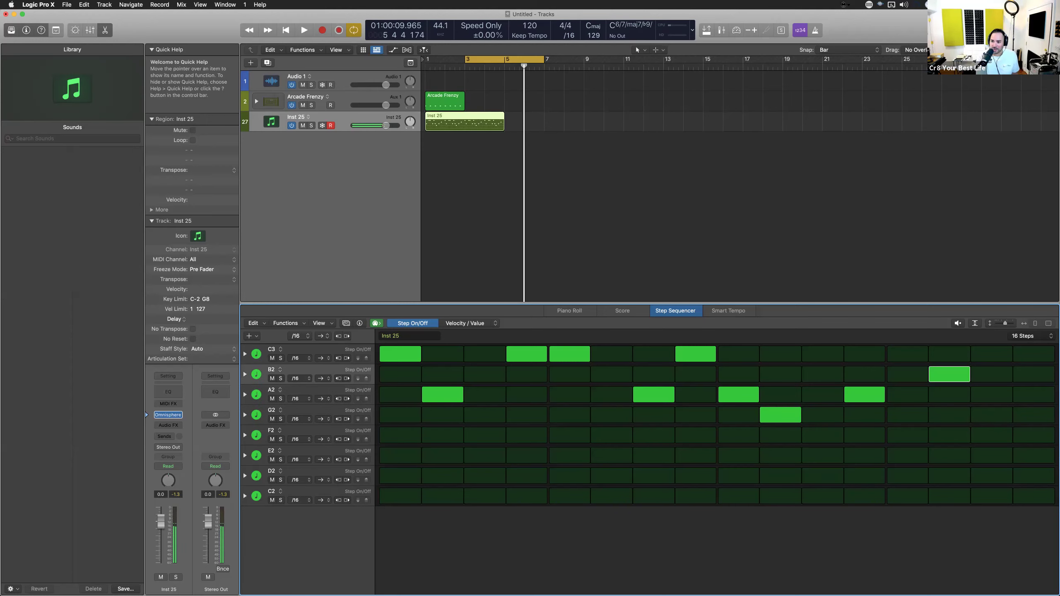
{"action": "left_click", "coordinate": [992, 354]}
{"action": "left_click", "coordinate": [1035, 355]}
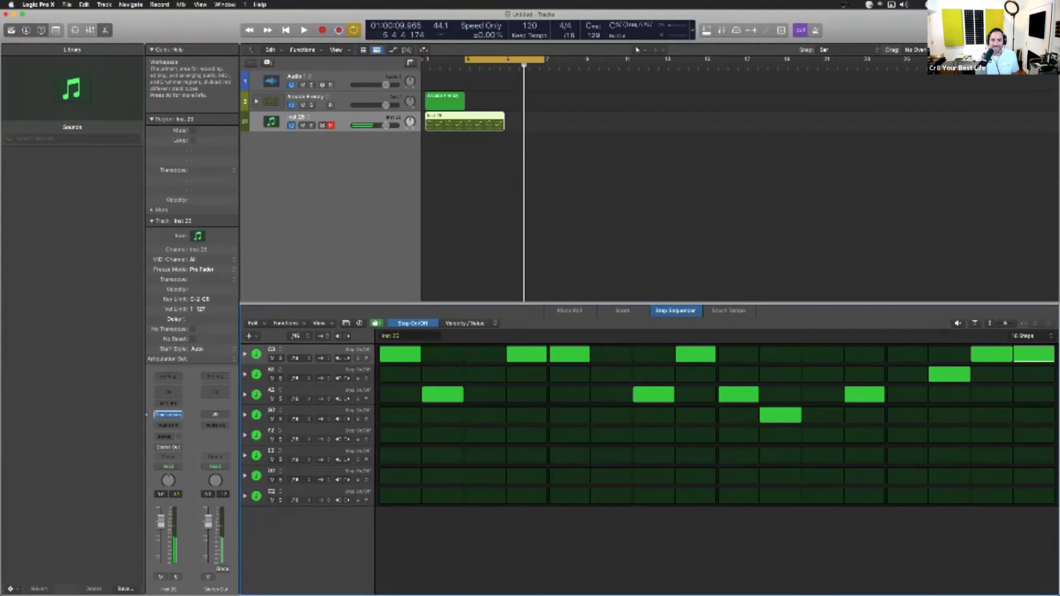
Set the cycle range to the Inst 25 pattern region, bars 1 to 5
{"action": "left_click", "coordinate": [464, 121]}
{"action": "key", "text": "super+u"}
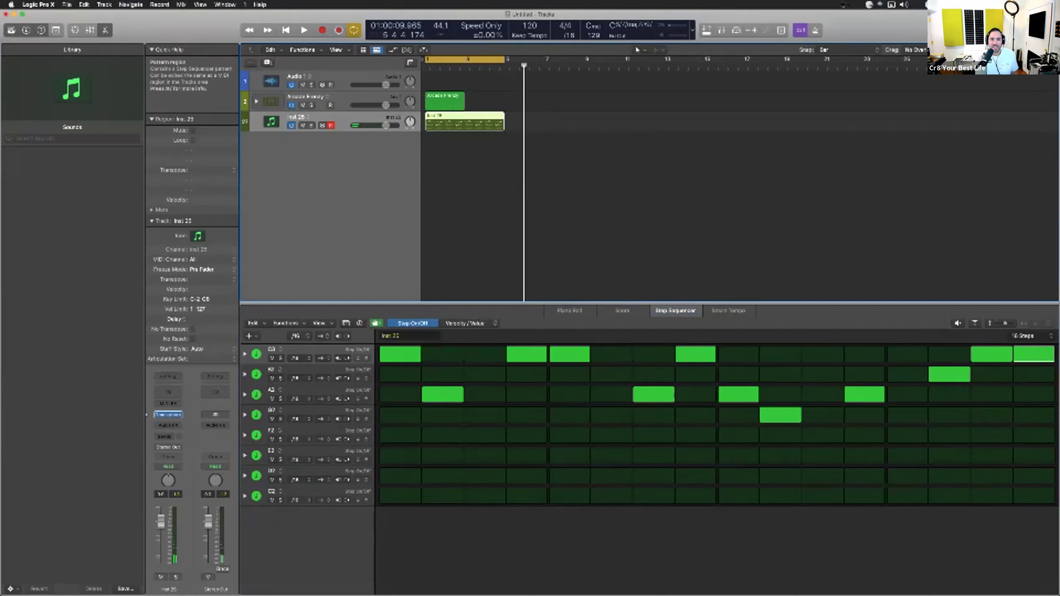
Mute the Arcade Frenzy track, audition the Inst 25 melody on its own, and deselect the region
{"action": "left_click", "coordinate": [302, 105]}
{"action": "key", "text": "space"}
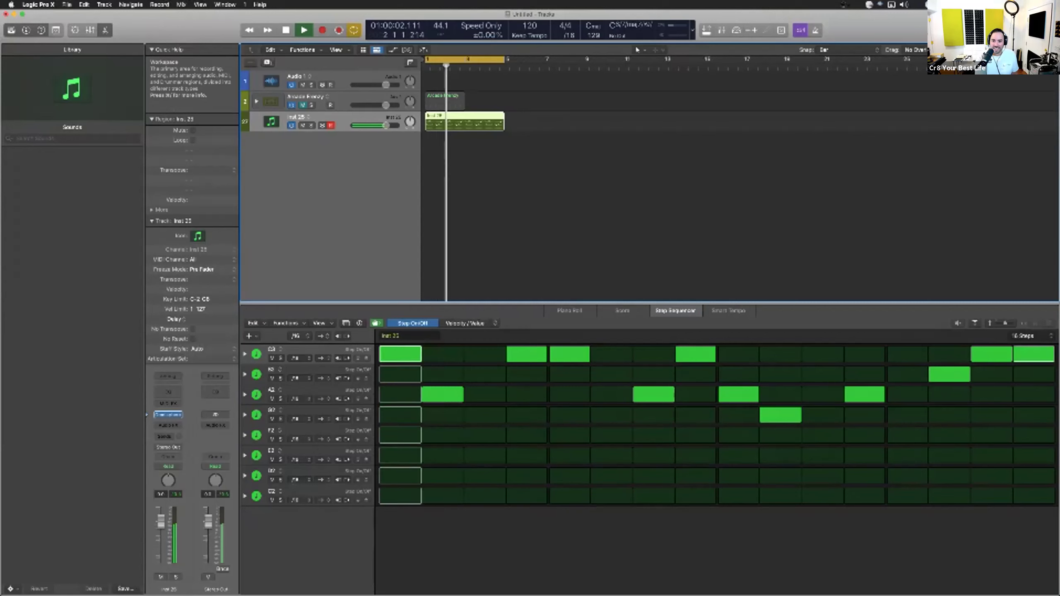
{"action": "key", "text": "space"}
{"action": "key", "text": "shift+d"}
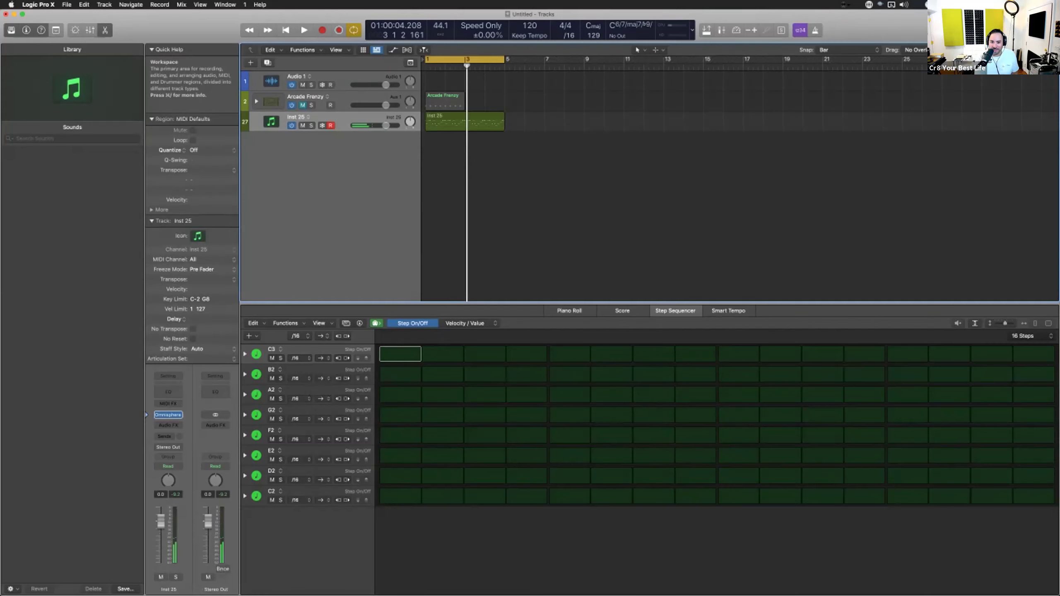
Reselect the Inst 25 pattern region and play it back from bar 1
{"action": "left_click", "coordinate": [464, 121]}
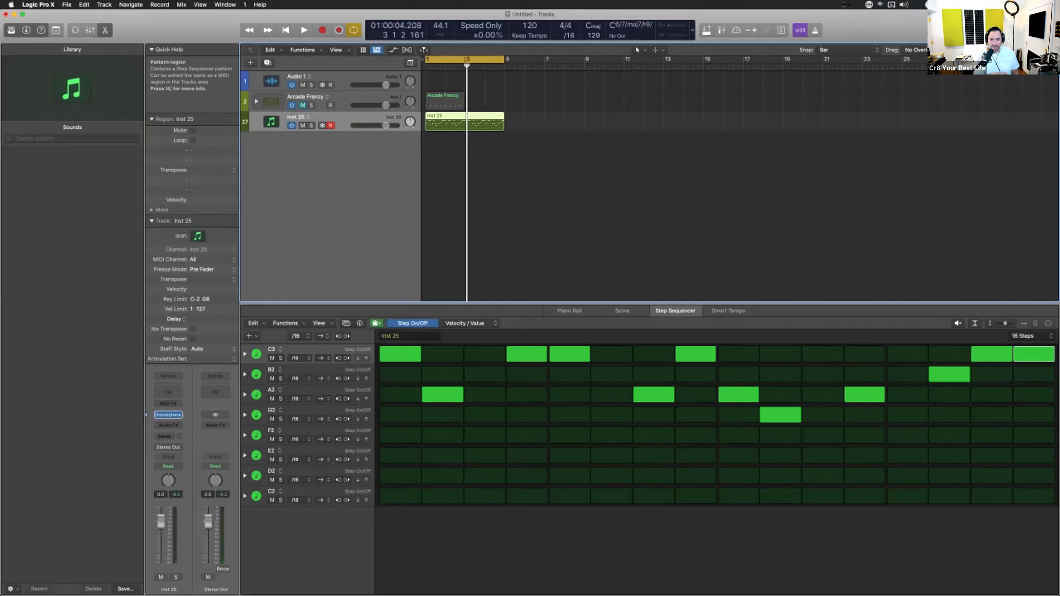
{"action": "key", "text": "Return"}
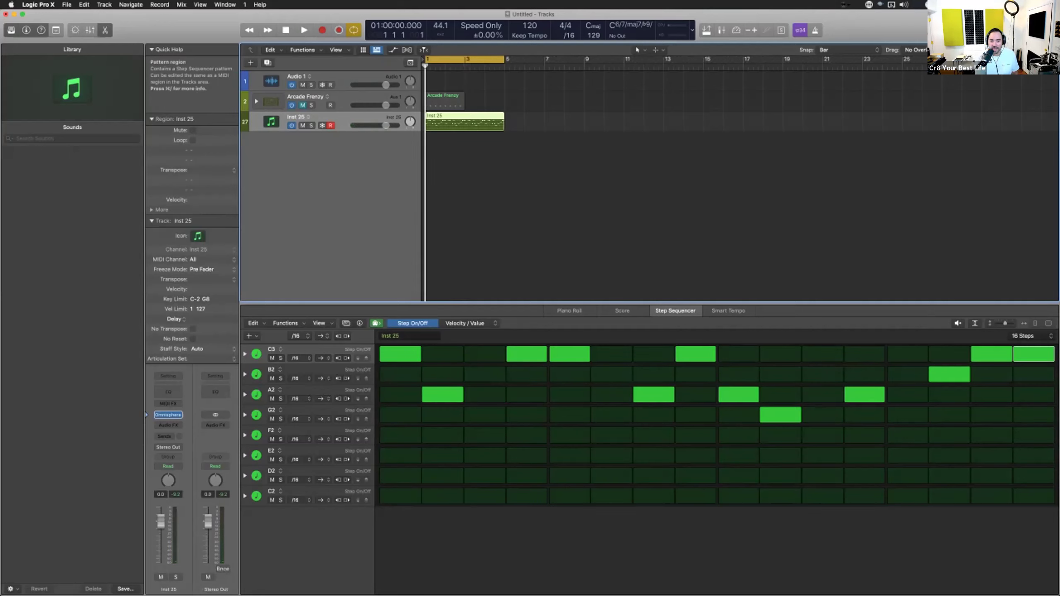
{"action": "key", "text": "space"}
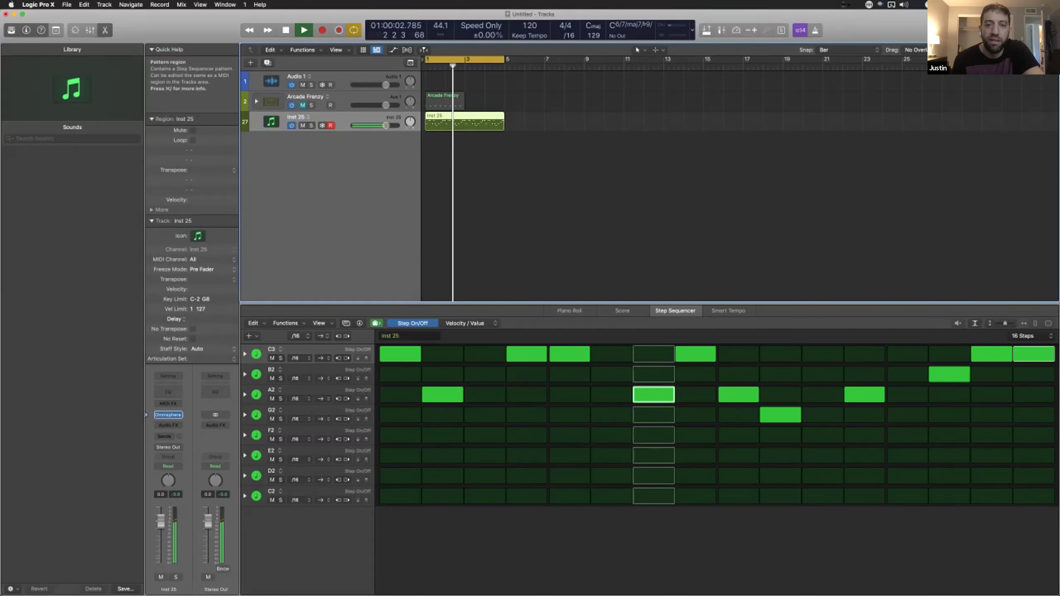
{"action": "key", "text": "space"}
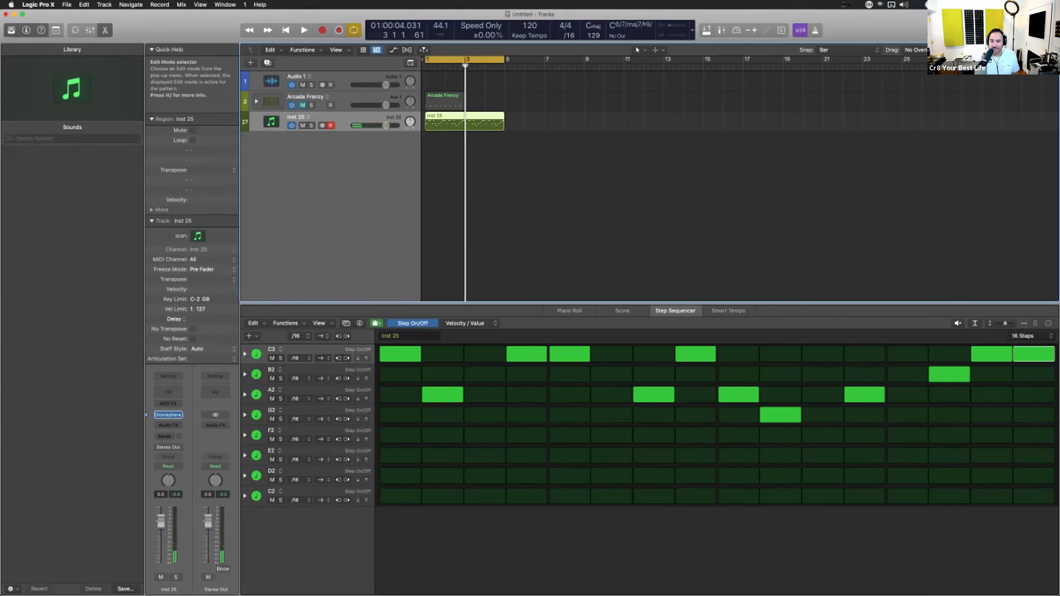
Switch the pattern to Velocity / Value editing and lower the velocity of the A2 note on step 9
{"action": "left_click", "coordinate": [465, 324]}
{"action": "left_click_drag", "start_coordinate": [527, 349], "coordinate": [527, 357]}
{"action": "left_click_drag", "start_coordinate": [738, 392], "coordinate": [739, 400]}
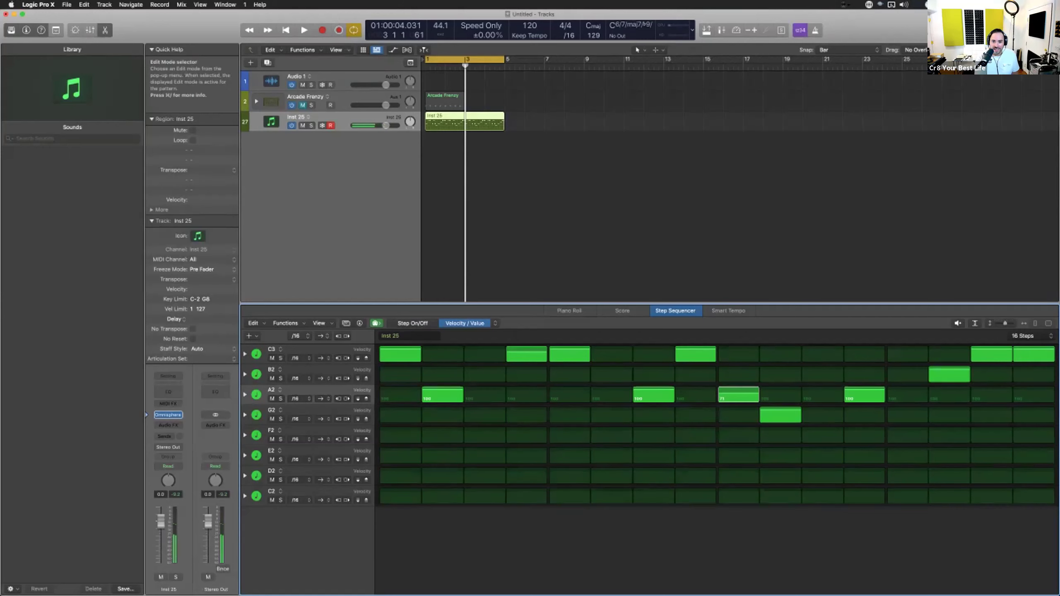
Switch to Note editing and change the pitch of step 7 in the A2 row, making that row melodic
{"action": "left_click", "coordinate": [496, 323]}
{"action": "left_click", "coordinate": [503, 346]}
{"action": "left_click_drag", "start_coordinate": [654, 391], "coordinate": [654, 394]}
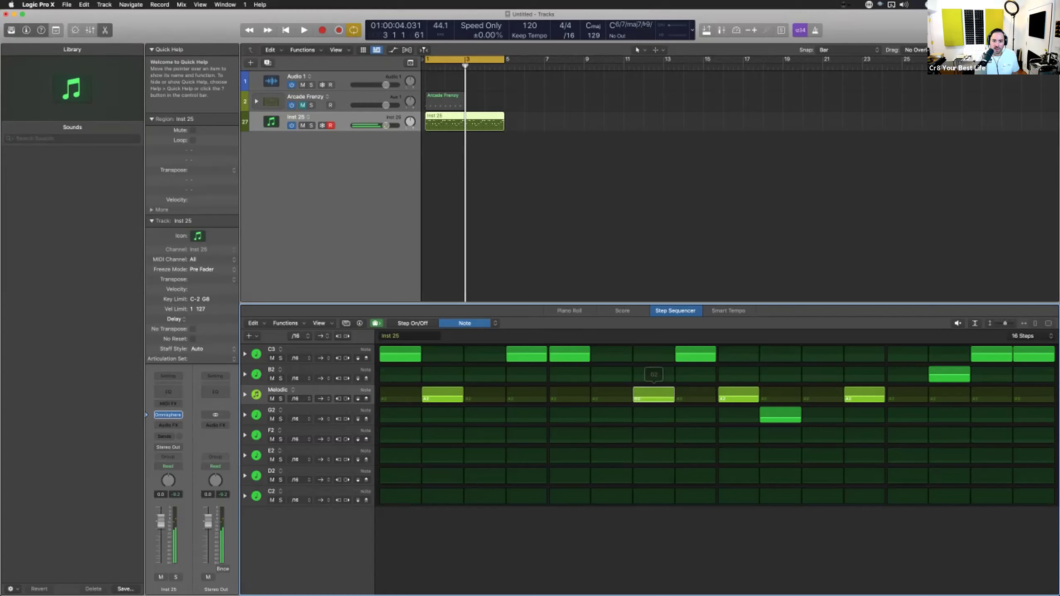
Switch to Octave editing, raise steps 15 and 16 of the C3 row to octave 4, and audition the pattern
{"action": "left_click", "coordinate": [495, 323]}
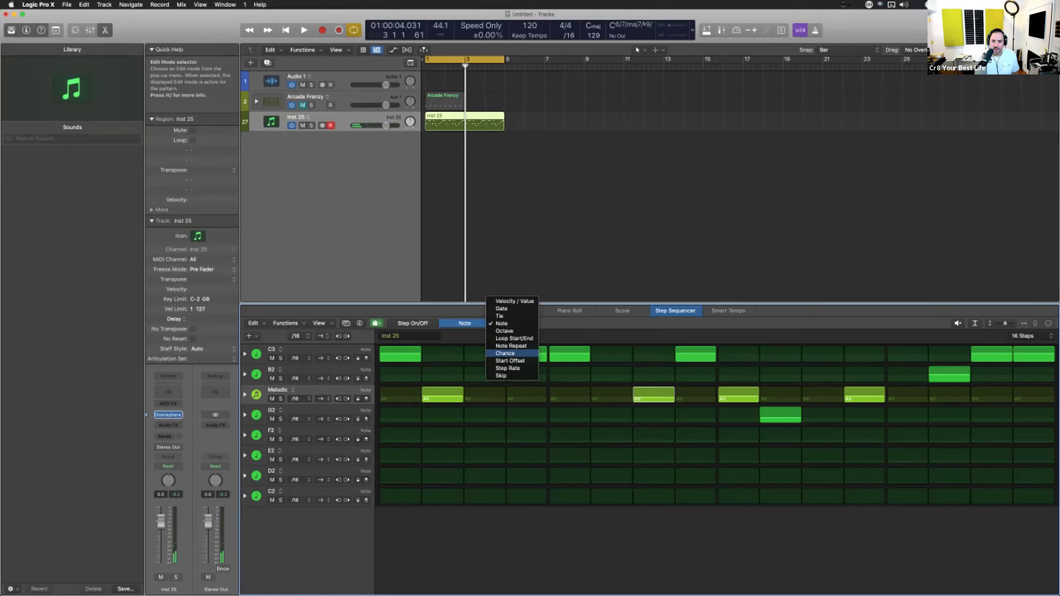
{"action": "left_click", "coordinate": [504, 331]}
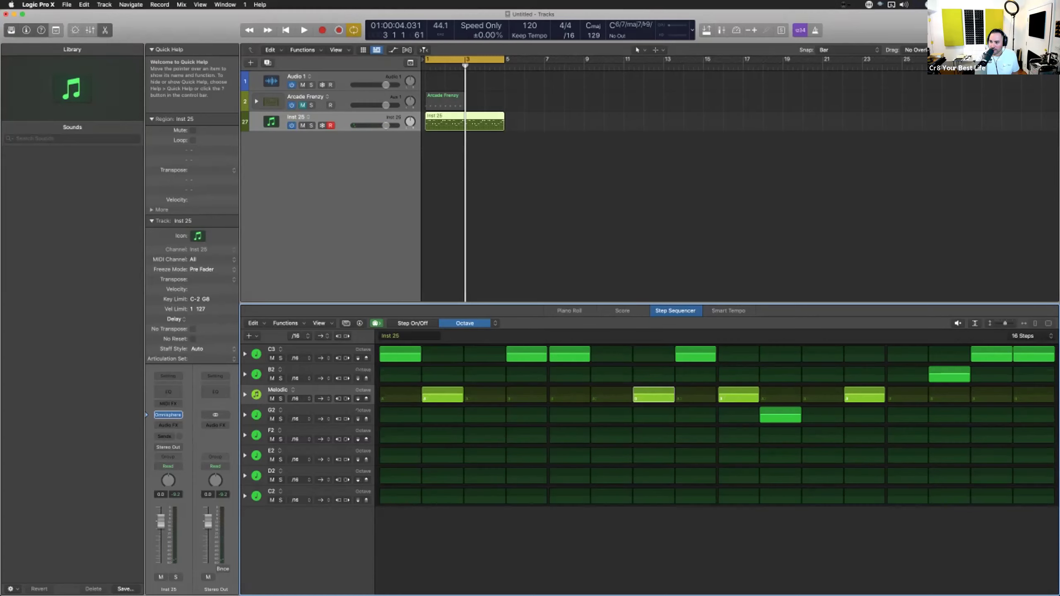
{"action": "mouse_move", "coordinate": [992, 354]}
{"action": "left_mouse_down"}
{"action": "mouse_move", "coordinate": [992, 335]}
{"action": "mouse_move", "coordinate": [1033, 336]}
{"action": "left_mouse_up"}
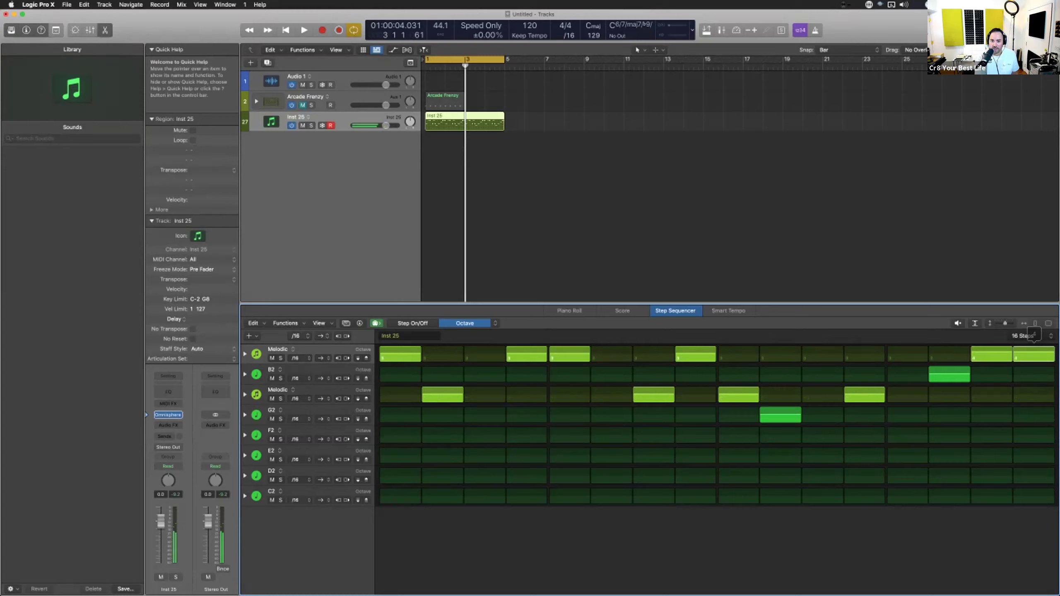
{"action": "key", "text": "space"}
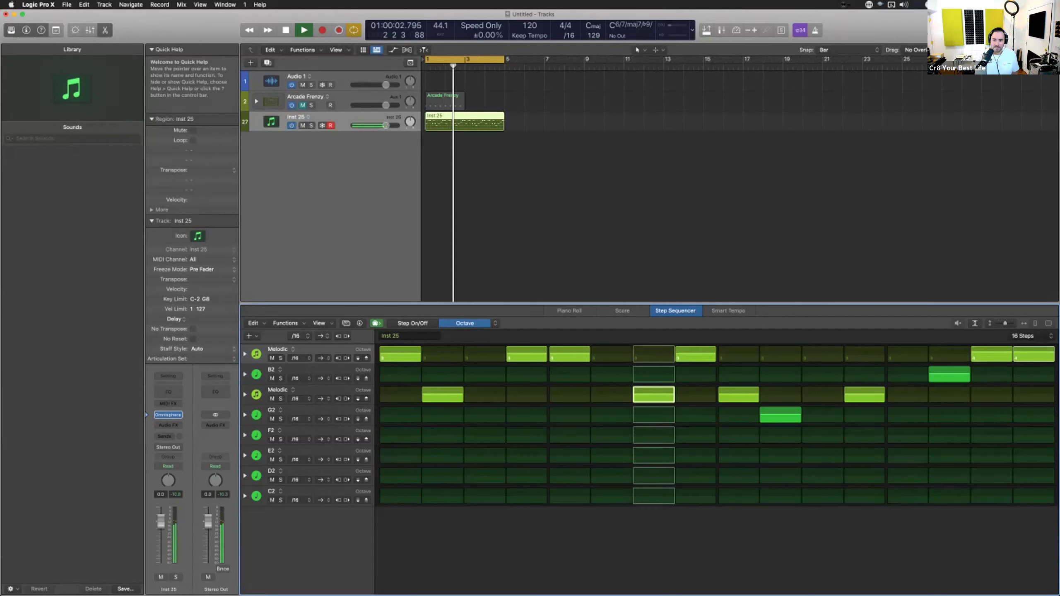
{"action": "key", "text": "space"}
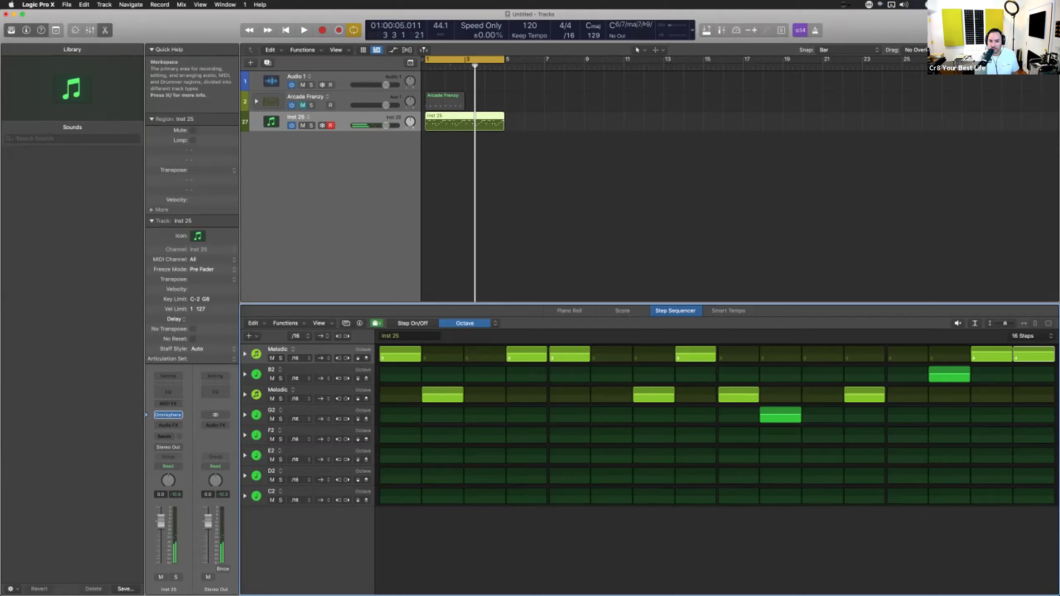